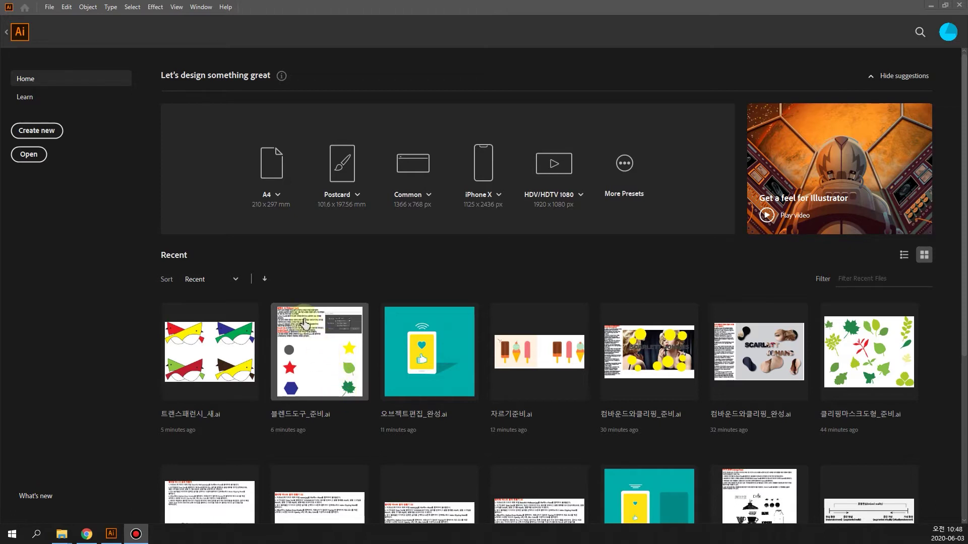
Return to the blend practice document and open the Blend tool's options
click(23, 33)
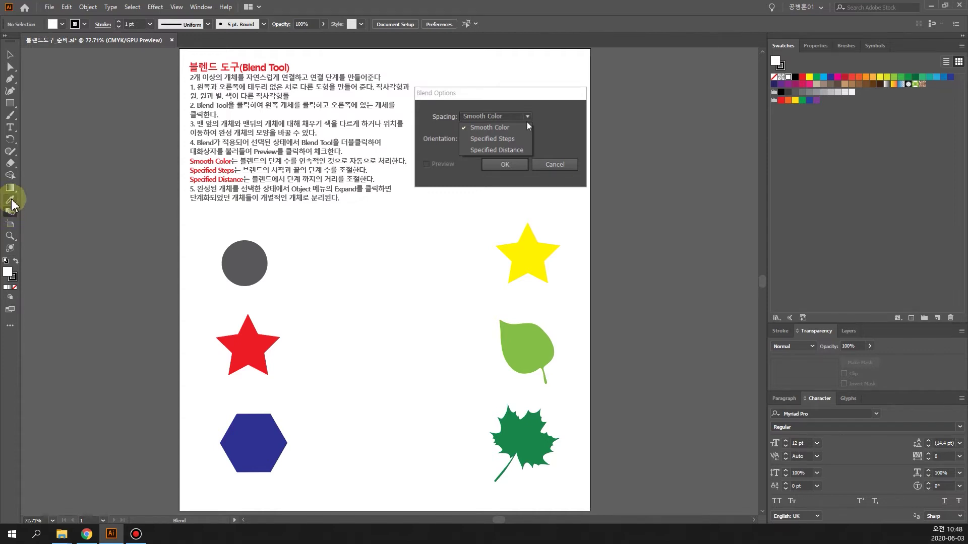
double_click(10, 211)
drag(557, 202, 508, 135)
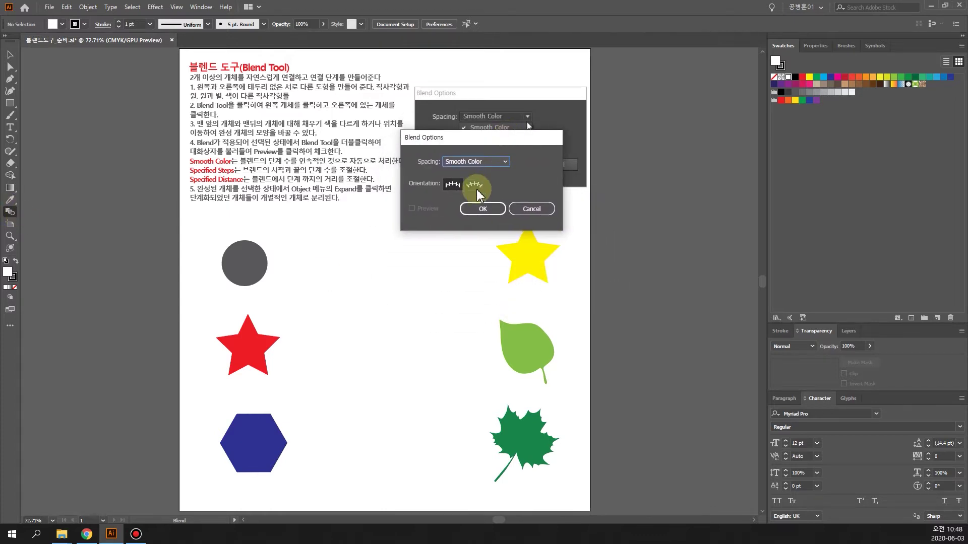
drag(490, 141, 543, 135)
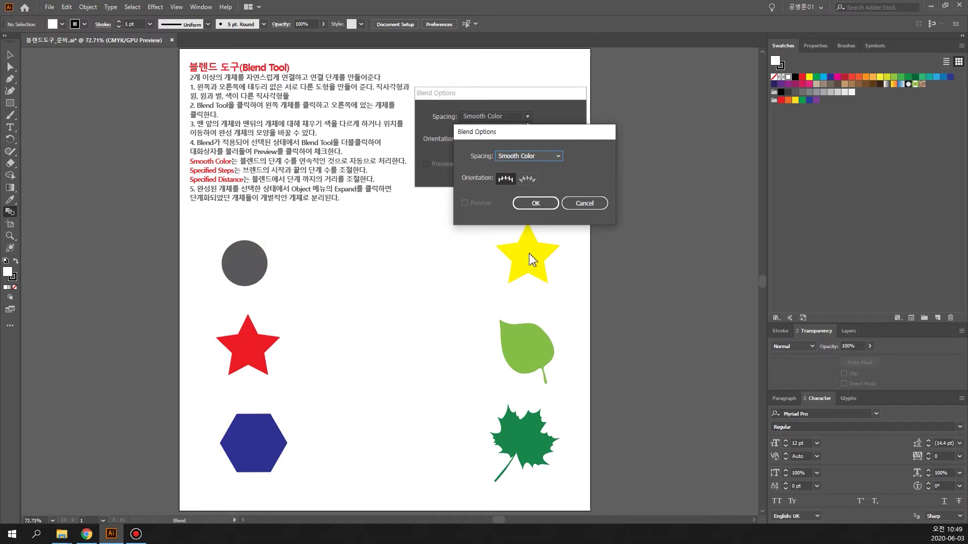
Try the Specified Steps and Specified Distance spacing, and confirm the blend options with Smooth Color
click(560, 158)
click(535, 186)
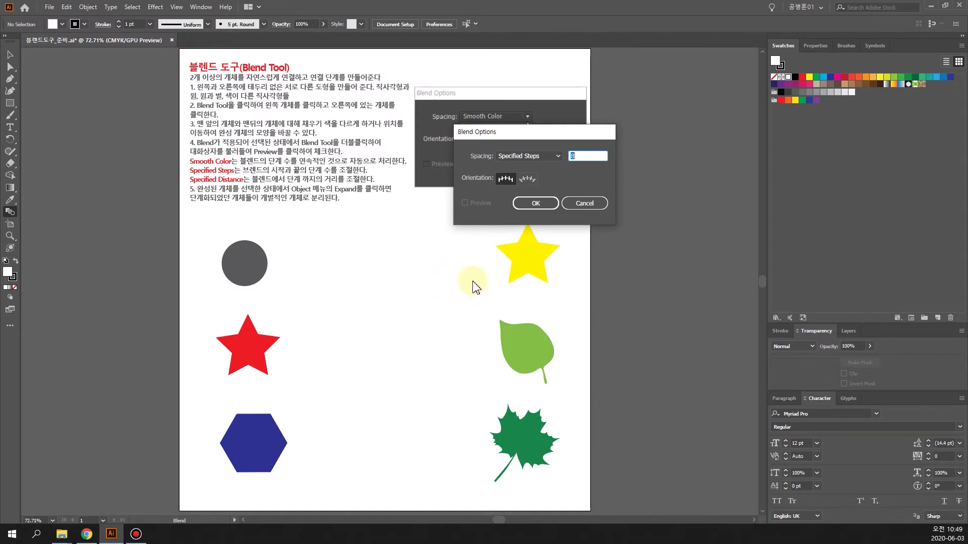
click(557, 156)
click(530, 192)
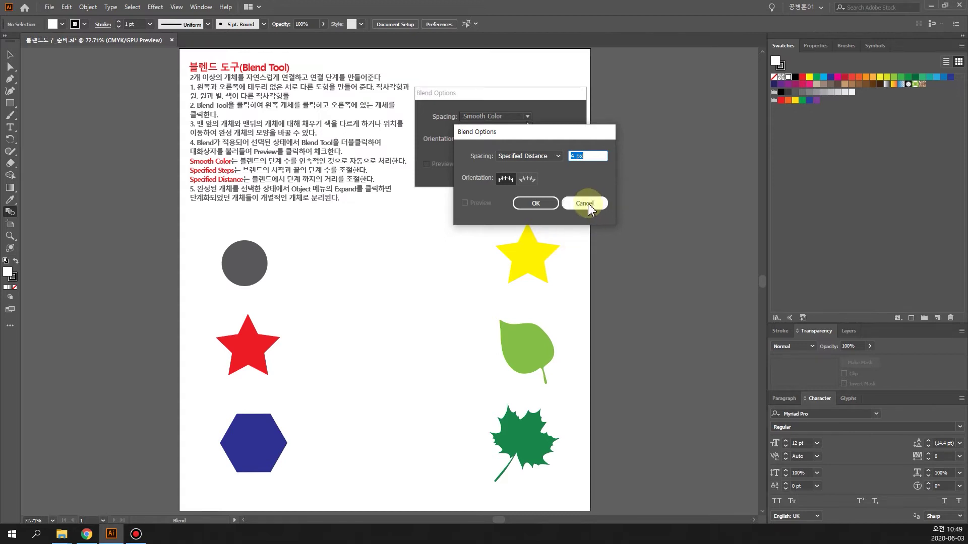
click(558, 157)
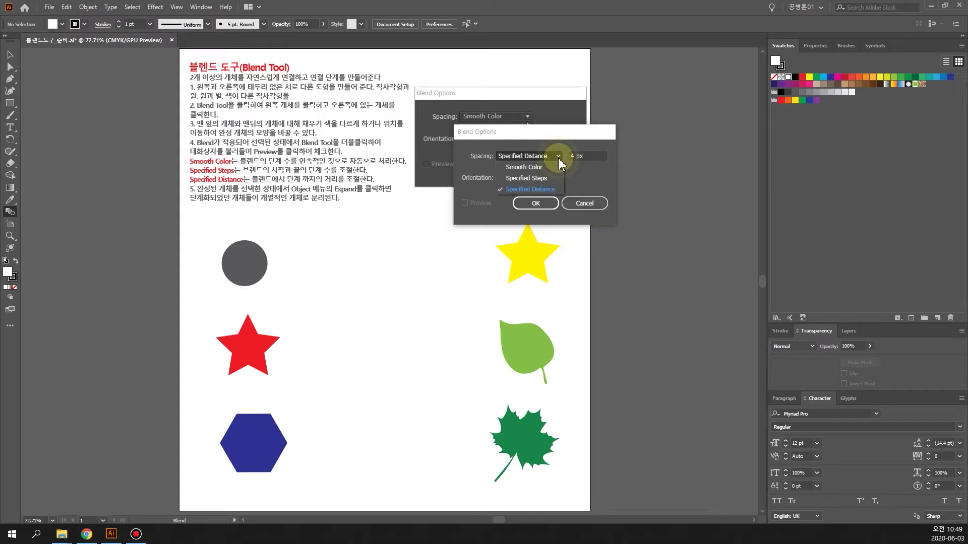
click(521, 168)
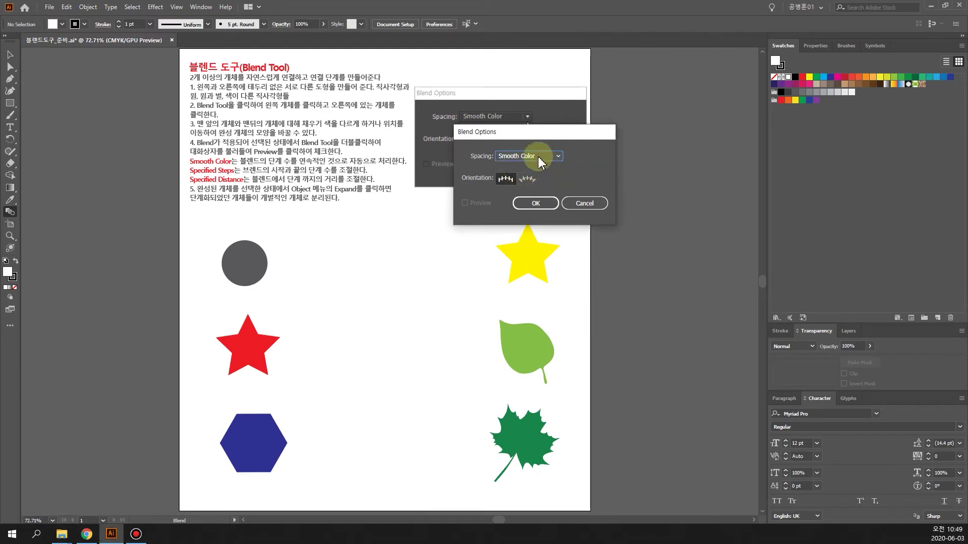
click(539, 206)
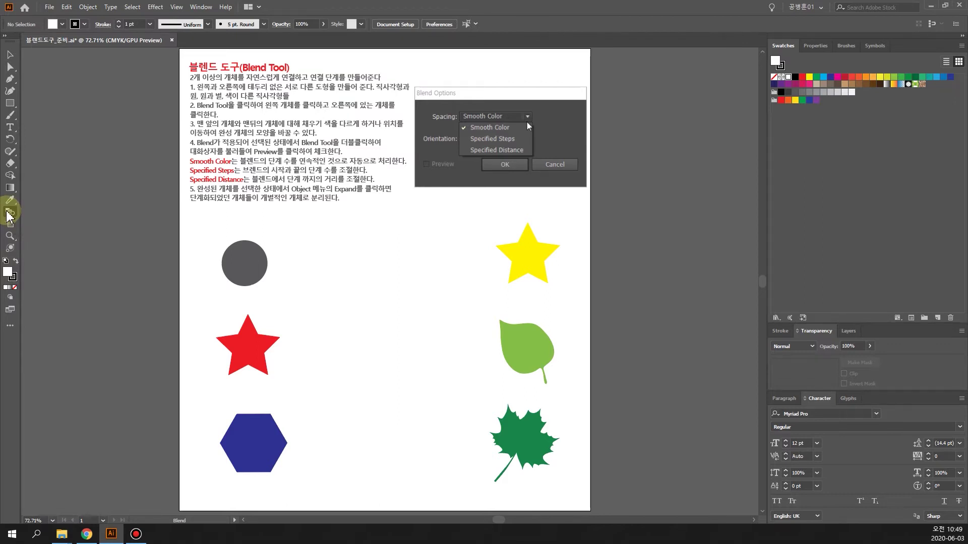
Blend the gray circle with the yellow star
click(8, 214)
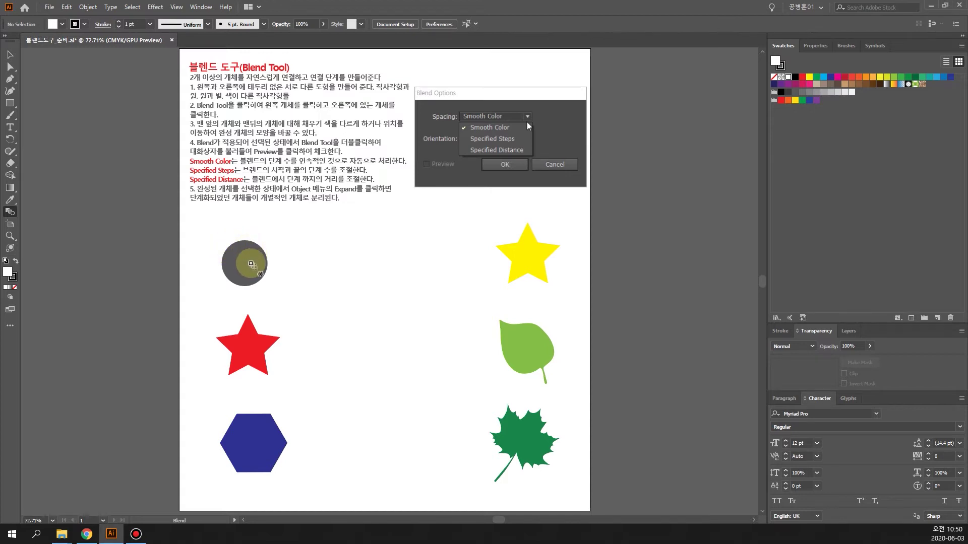
click(255, 261)
click(533, 255)
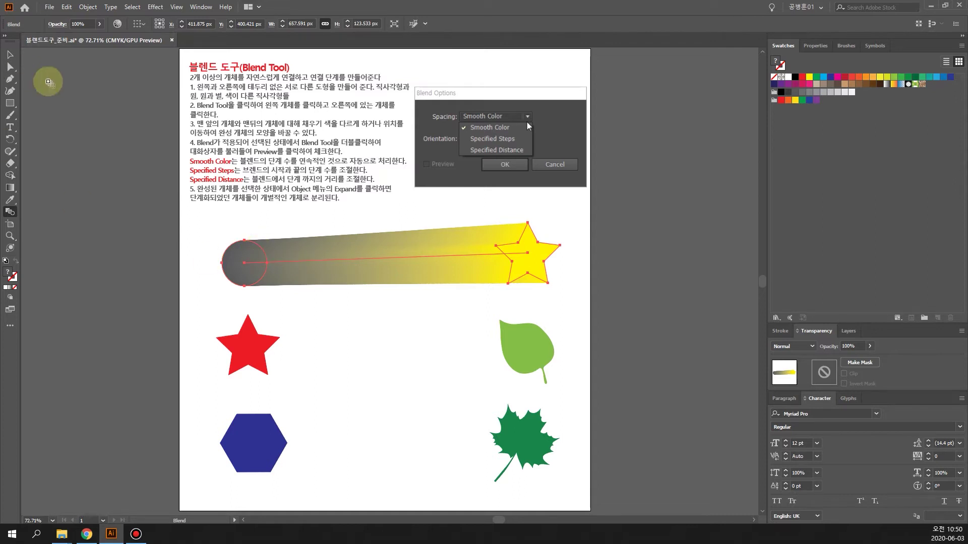
Shift the whole circle-to-star blend as one object slightly to the right and back
click(11, 54)
drag(371, 268, 406, 261)
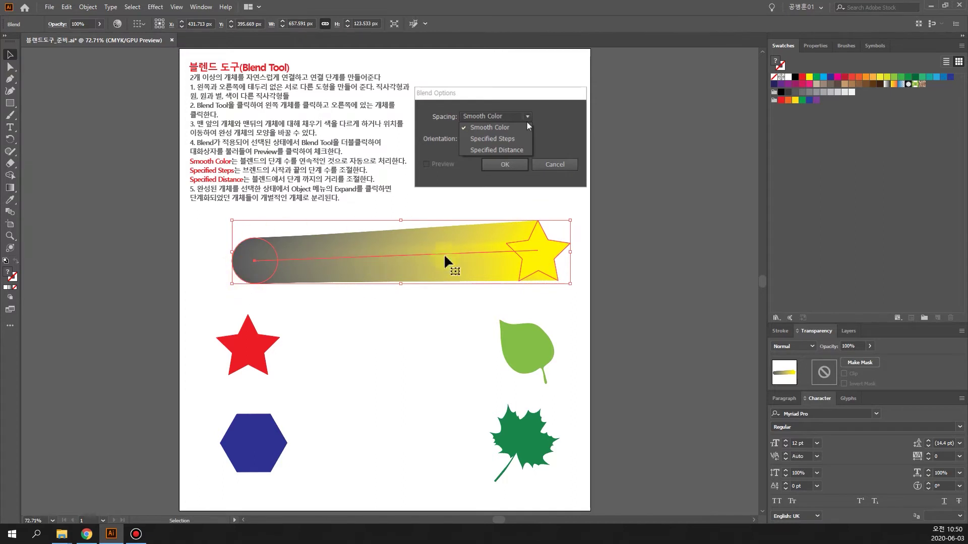
drag(360, 251, 353, 259)
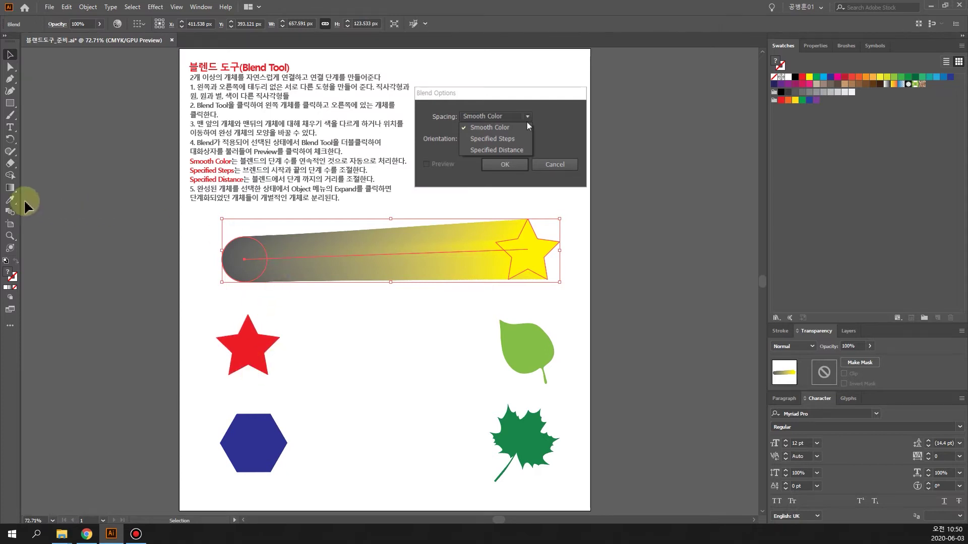
Change the circle-to-star blend's spacing to 20 Specified Steps and shift the whole blend slightly downward
double_click(10, 212)
mouse_move(533, 136)
mouse_down()
mouse_move(348, 202)
mouse_move(511, 195)
mouse_move(540, 144)
mouse_up()
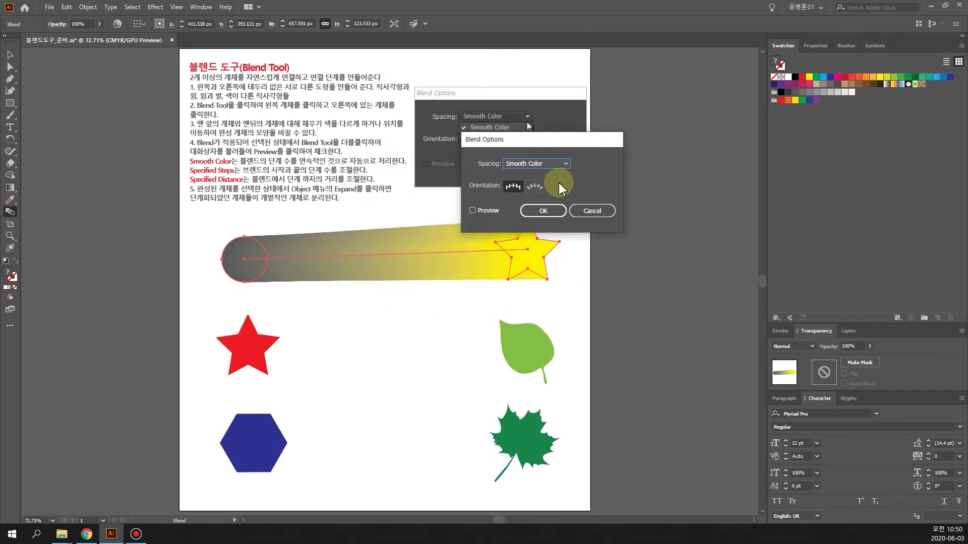
click(561, 163)
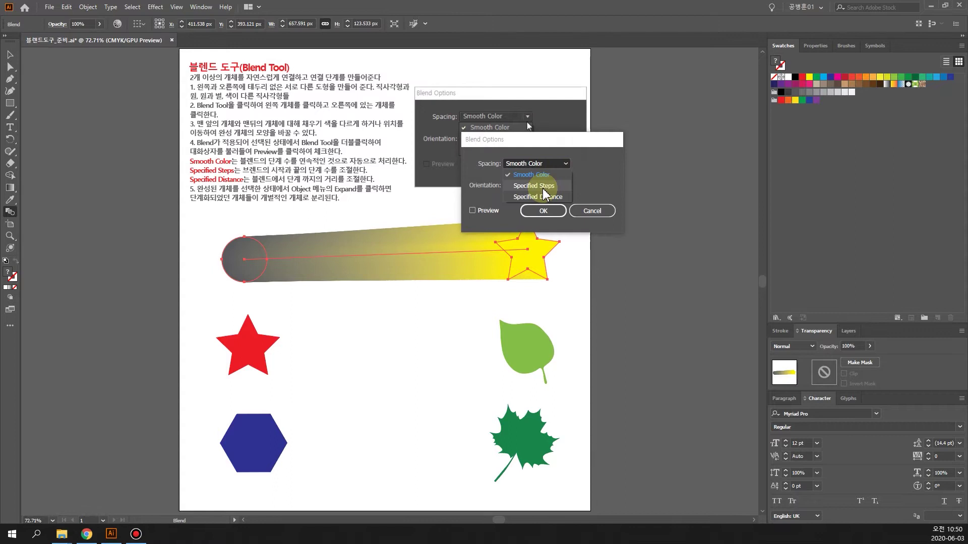
click(543, 187)
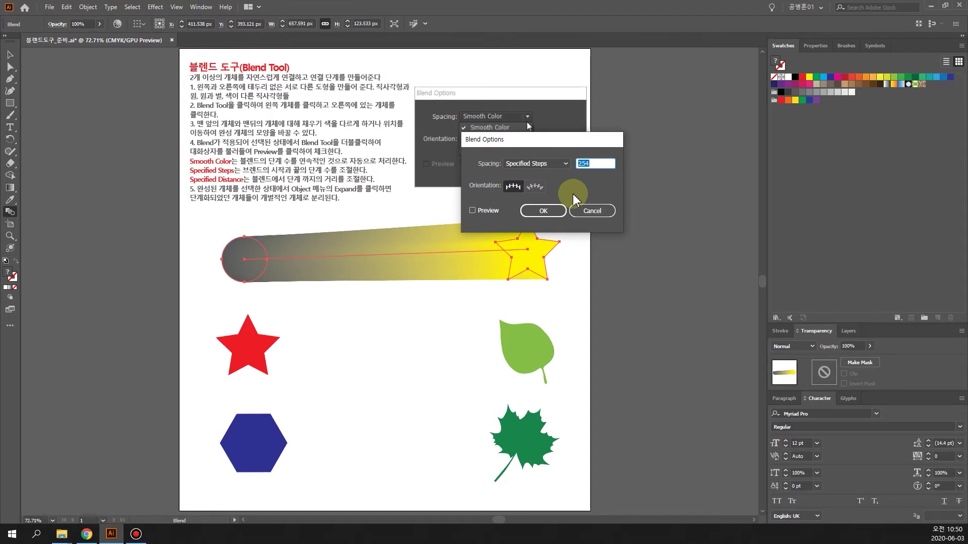
text(20)
click(542, 211)
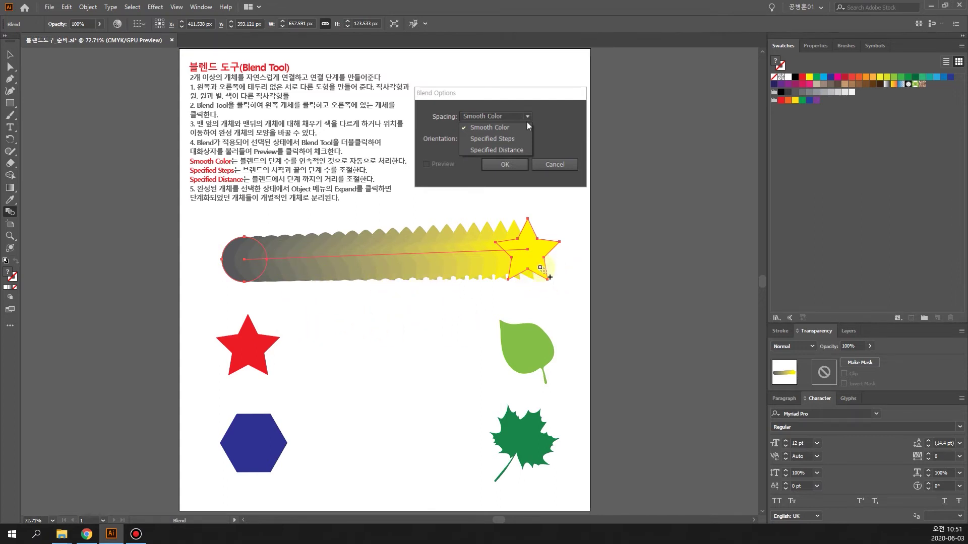
click(10, 55)
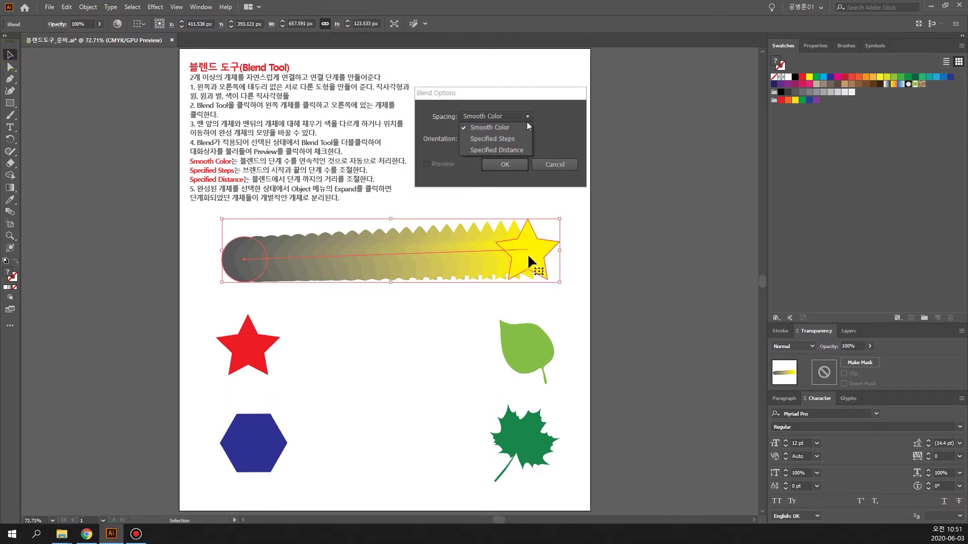
mouse_move(529, 260)
mouse_down()
mouse_move(532, 295)
mouse_move(521, 255)
mouse_move(526, 271)
mouse_up()
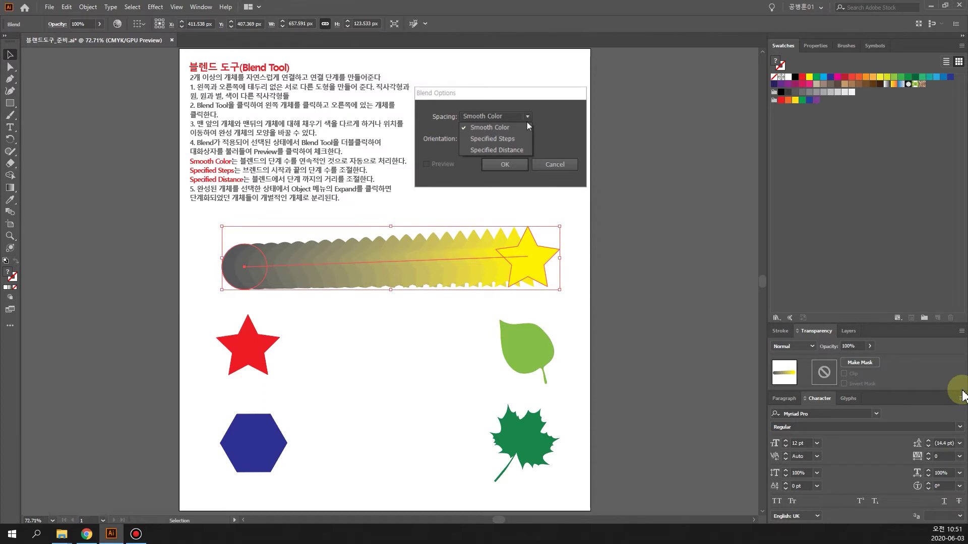
Expand Layer 2 and the Blend object in the layer structure, and select the red star path by its target
click(847, 331)
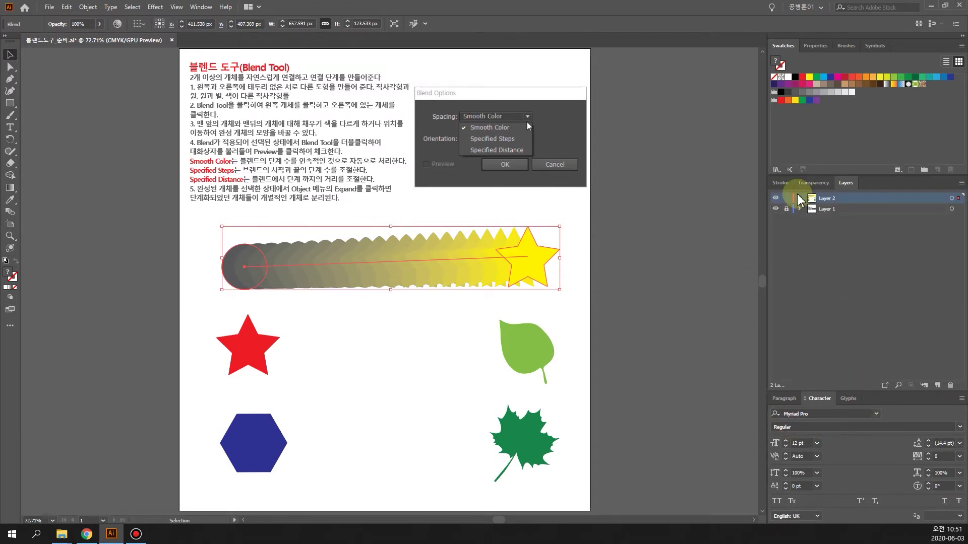
click(800, 199)
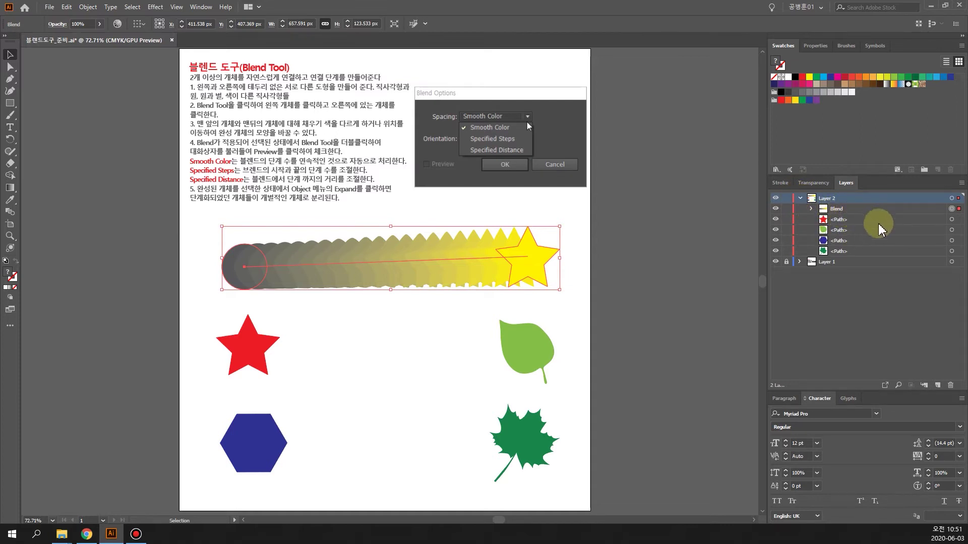
click(838, 220)
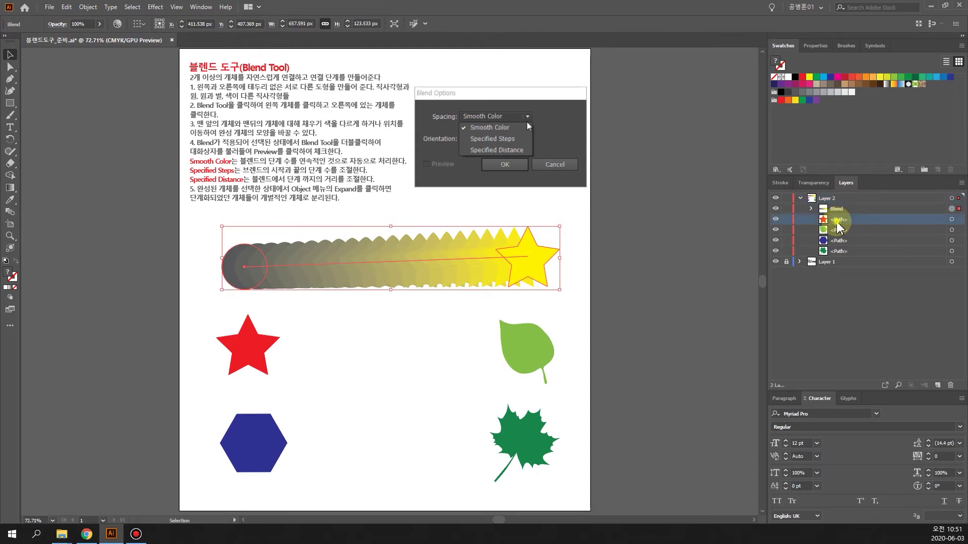
click(952, 219)
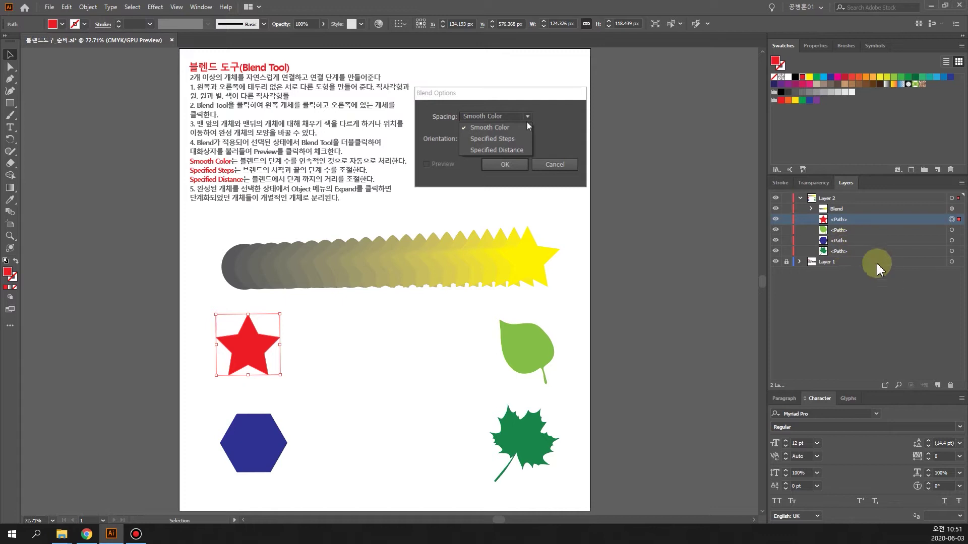
click(827, 212)
click(812, 208)
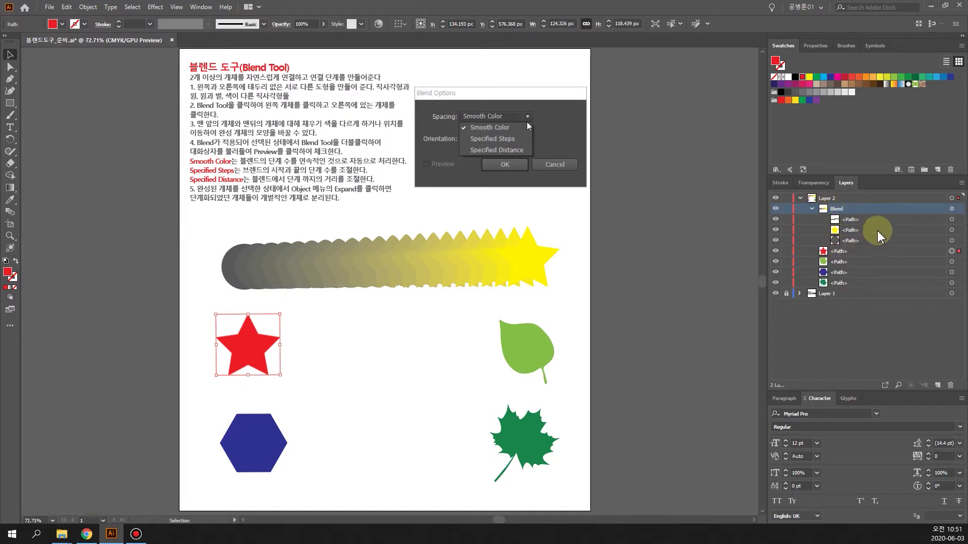
Select only the gray circle inside the blend and move it upward and slightly left
click(951, 230)
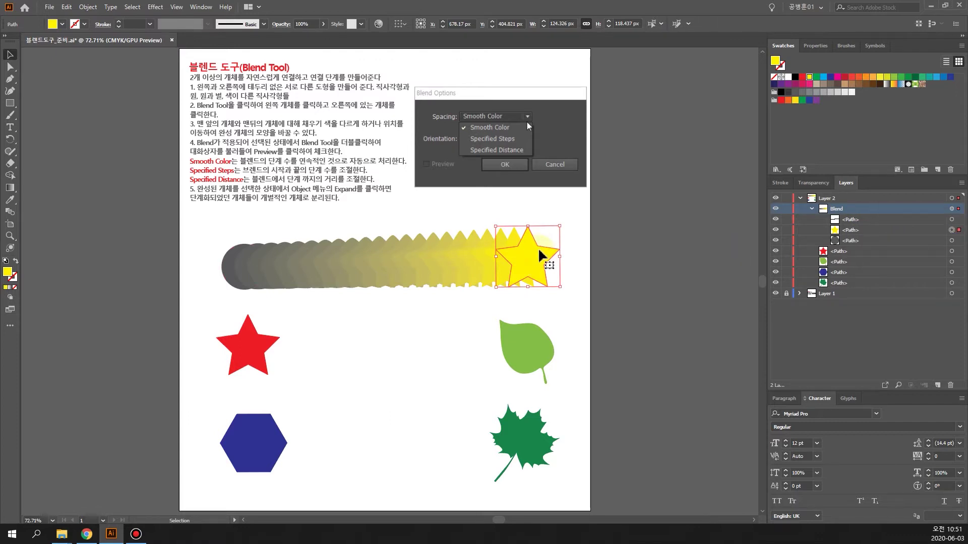
click(952, 241)
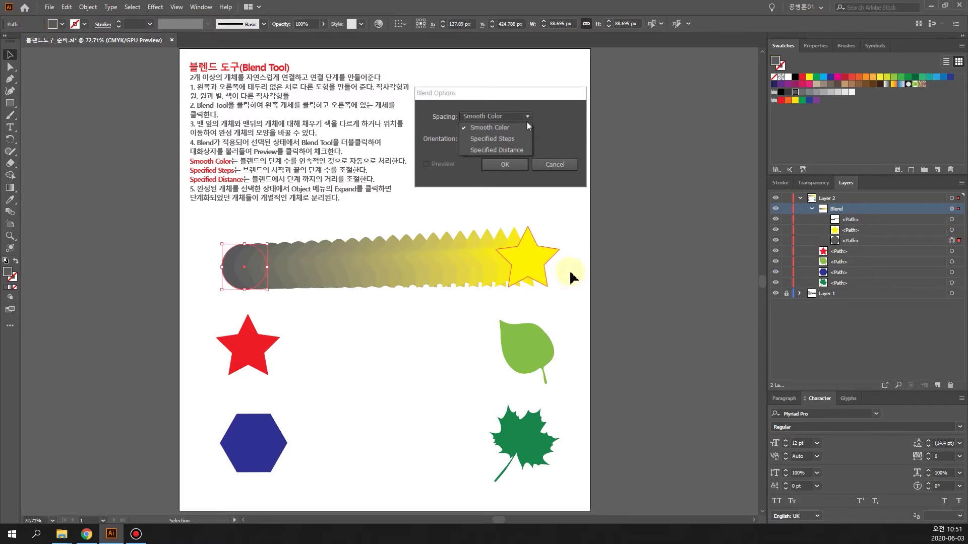
drag(237, 273, 233, 249)
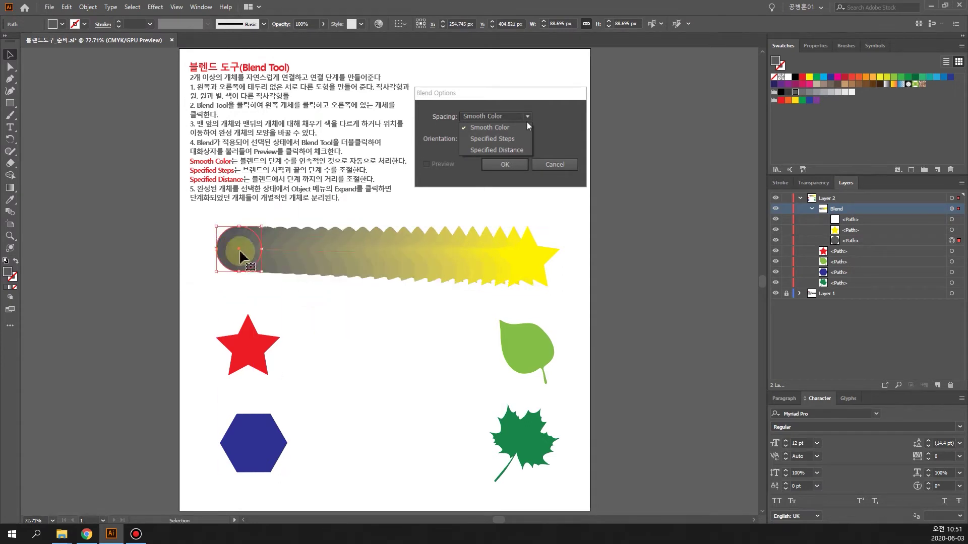
Select only the yellow star inside the blend, move it right to about X 725 px, Y 400 px, and deselect it
click(540, 263)
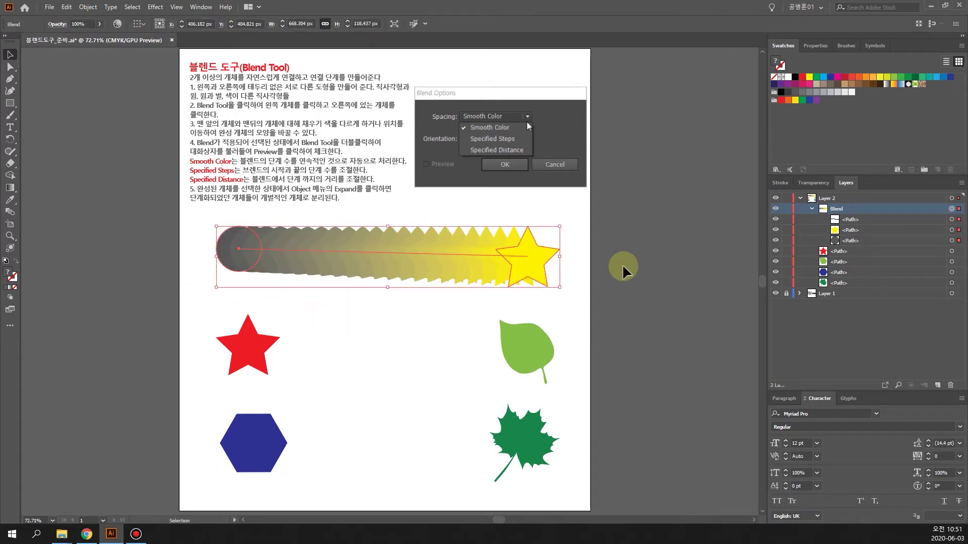
click(952, 230)
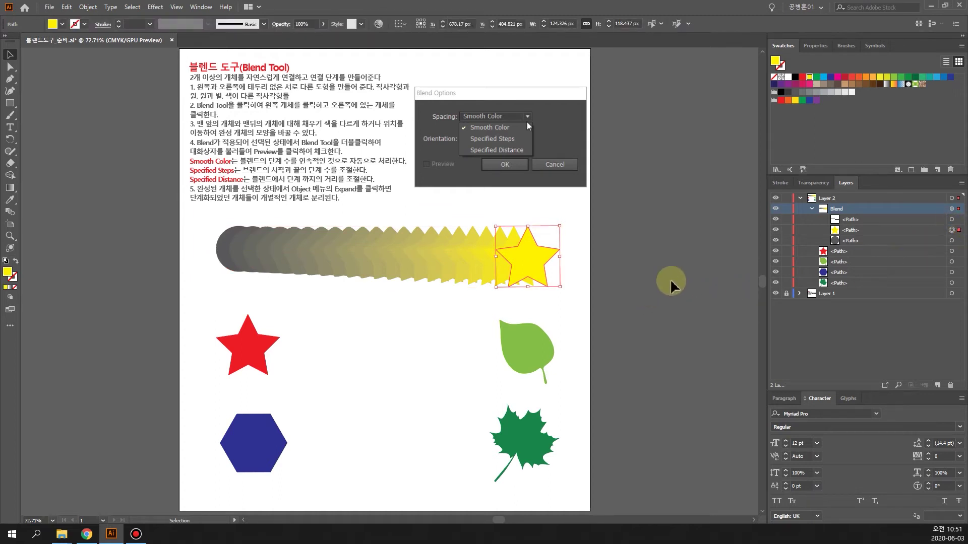
drag(541, 263, 569, 270)
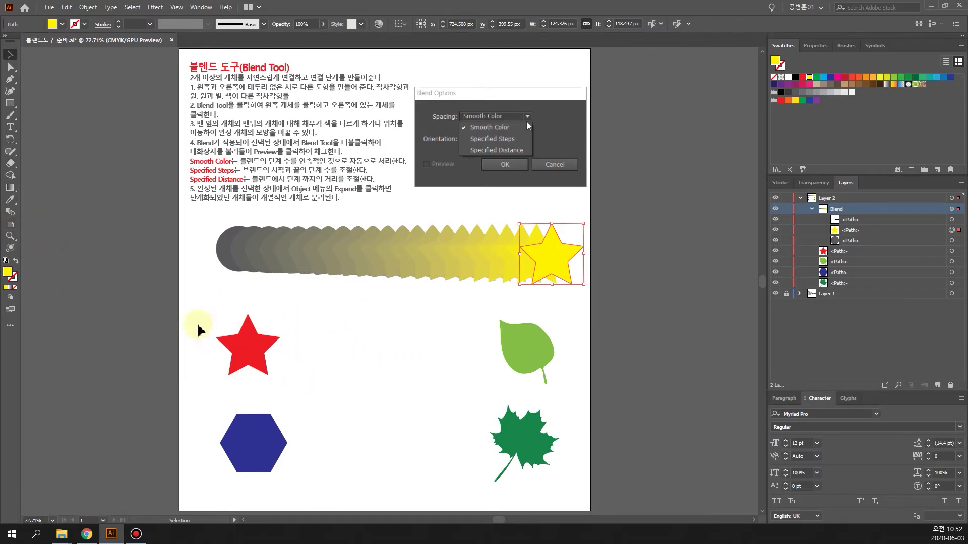
click(397, 354)
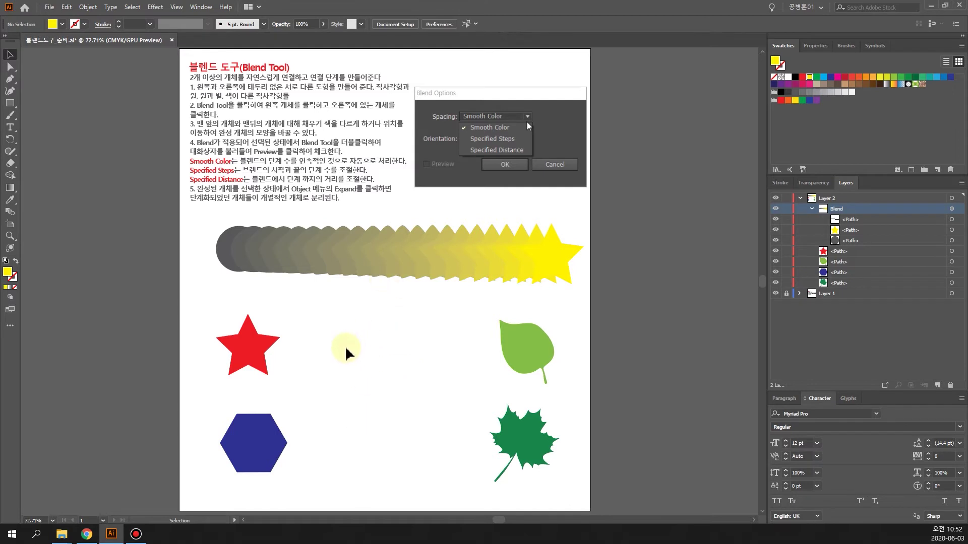
Set the Blend tool's spacing to Specified Distance with 10 px
double_click(11, 214)
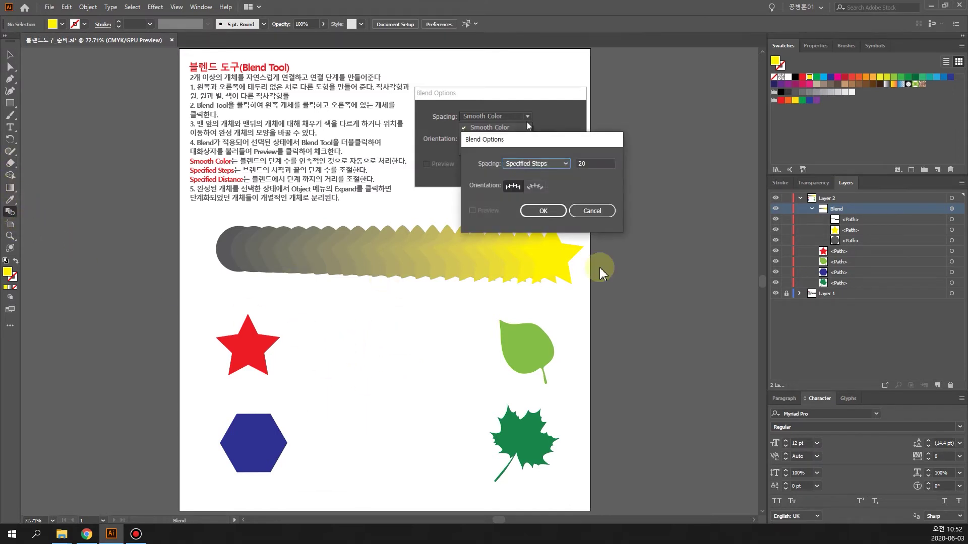
click(555, 164)
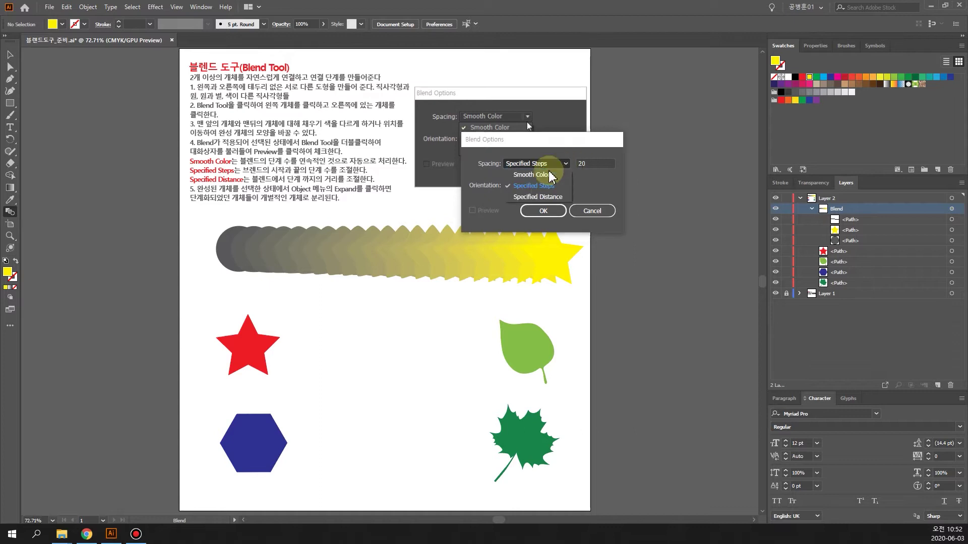
click(538, 197)
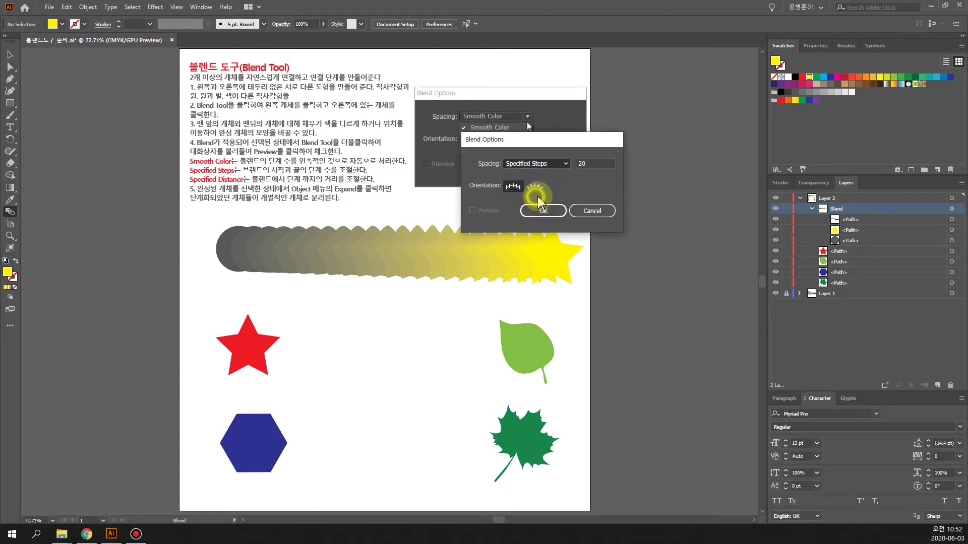
double_click(582, 163)
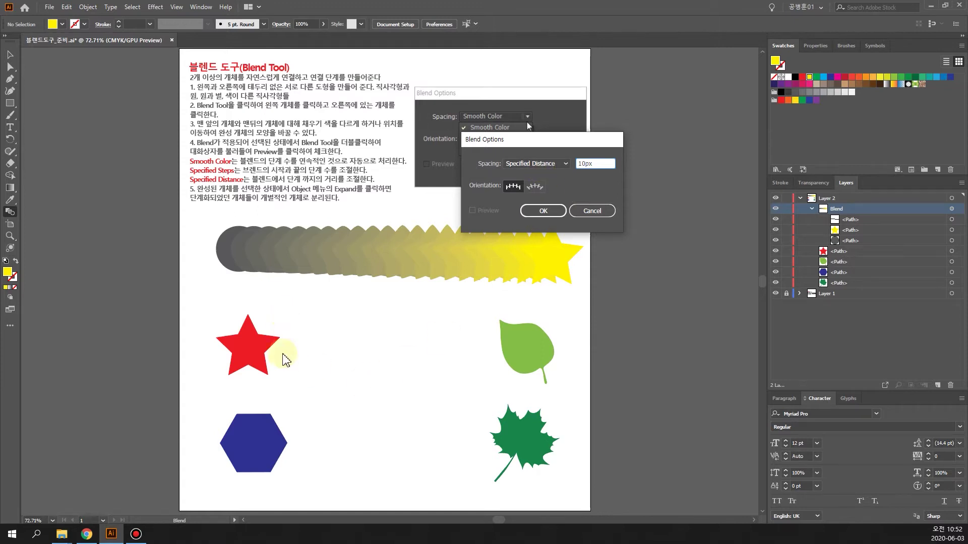
click(551, 213)
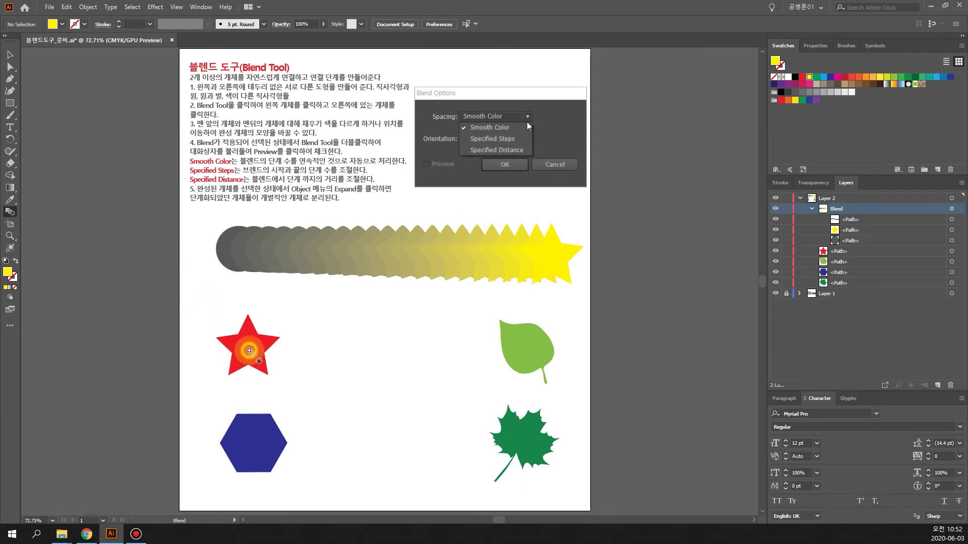
Blend the red star with the light green leaf and move the blend slightly to about X 405 px, Y 568 px
click(527, 348)
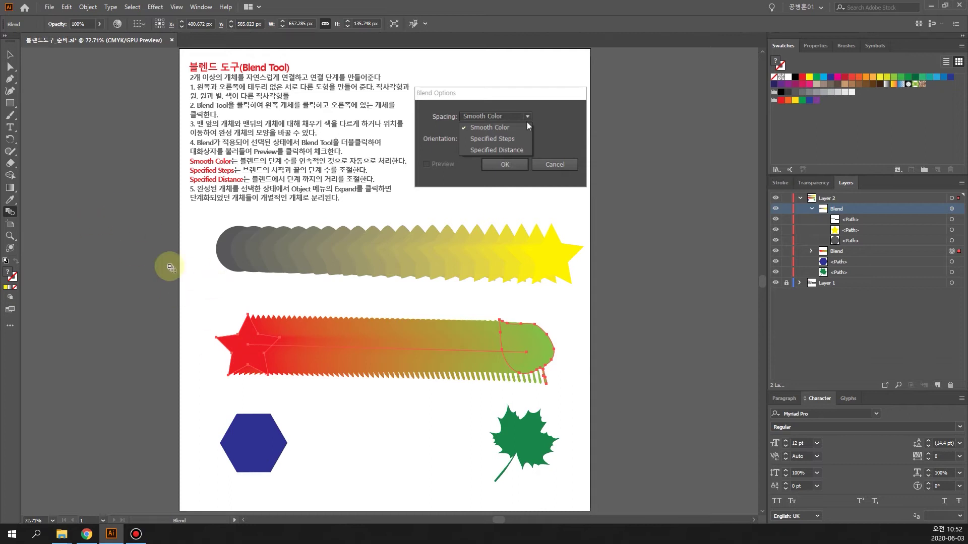
click(9, 54)
drag(536, 339, 537, 330)
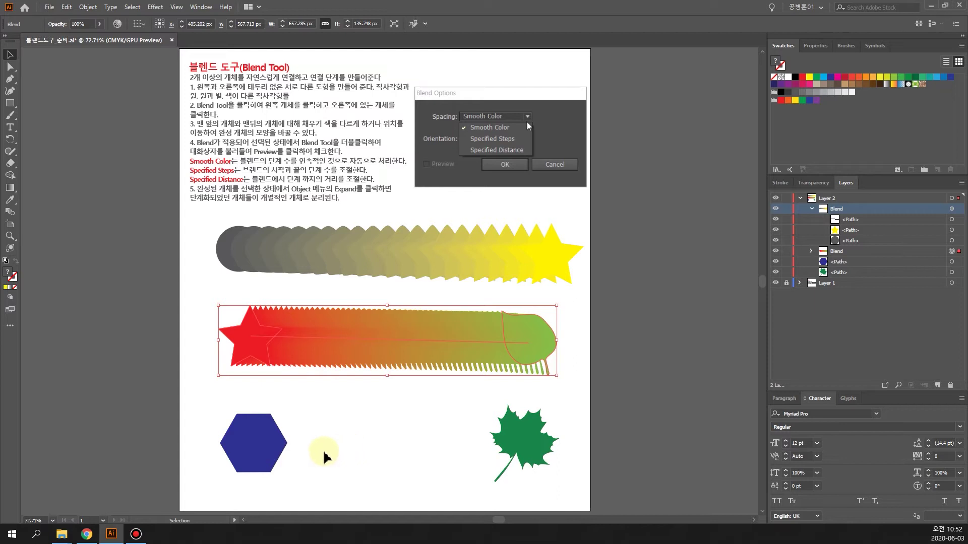
Set the spacing of the selected red star blend to Specified Steps with 6 steps
double_click(10, 213)
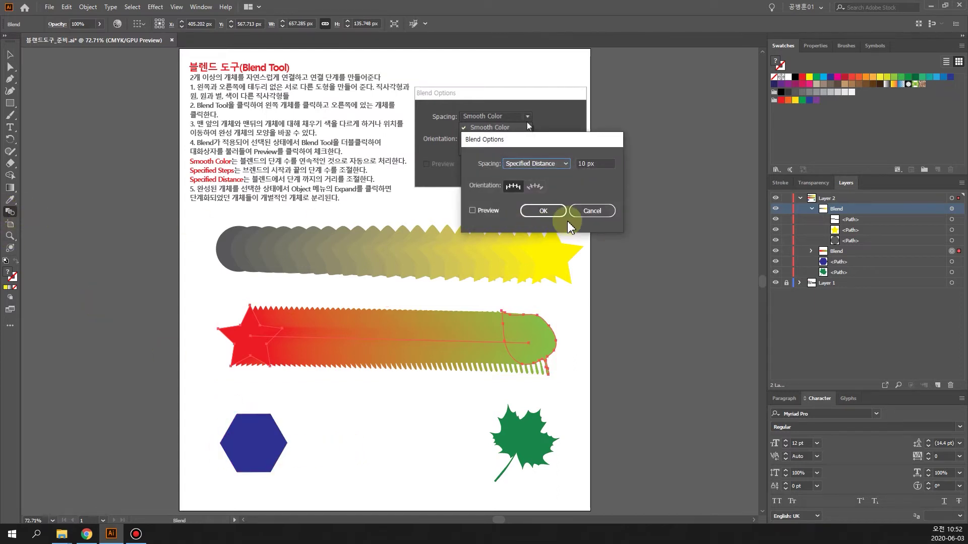
click(558, 164)
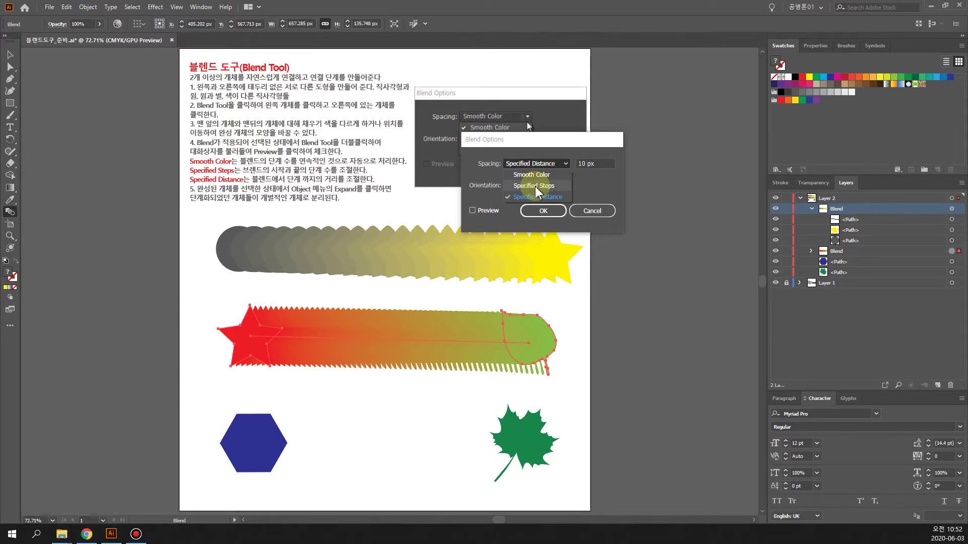
click(535, 187)
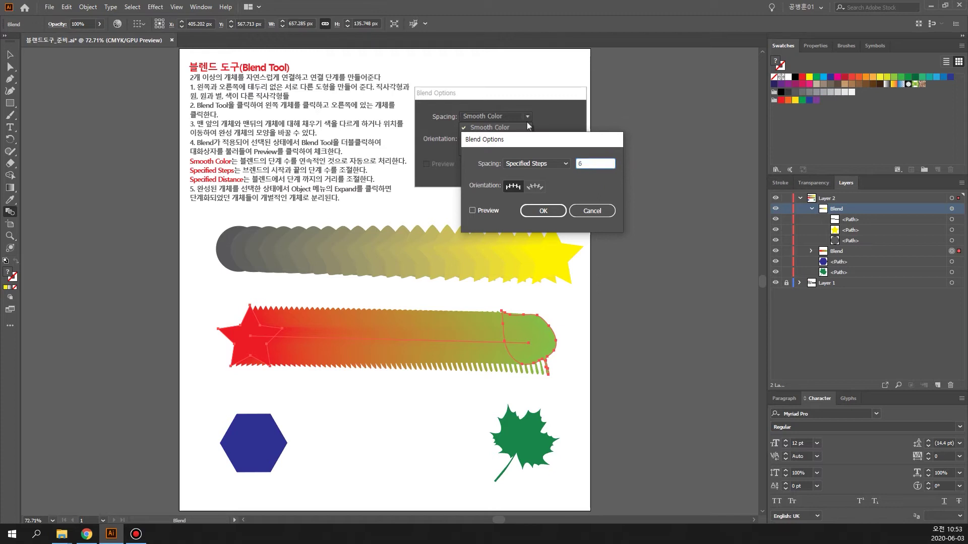
click(538, 211)
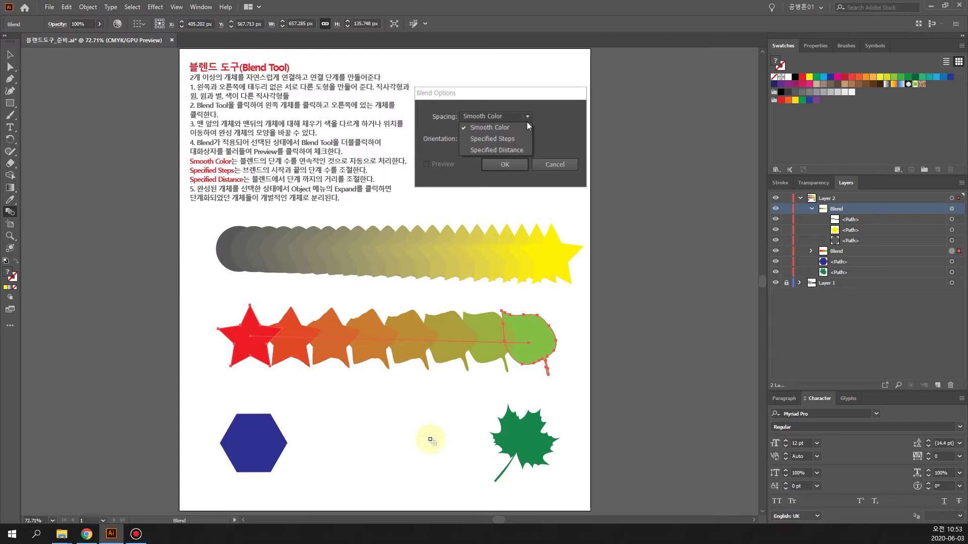
Undo the spacing change on the red star blend and deselect it
key(ctrl+z)
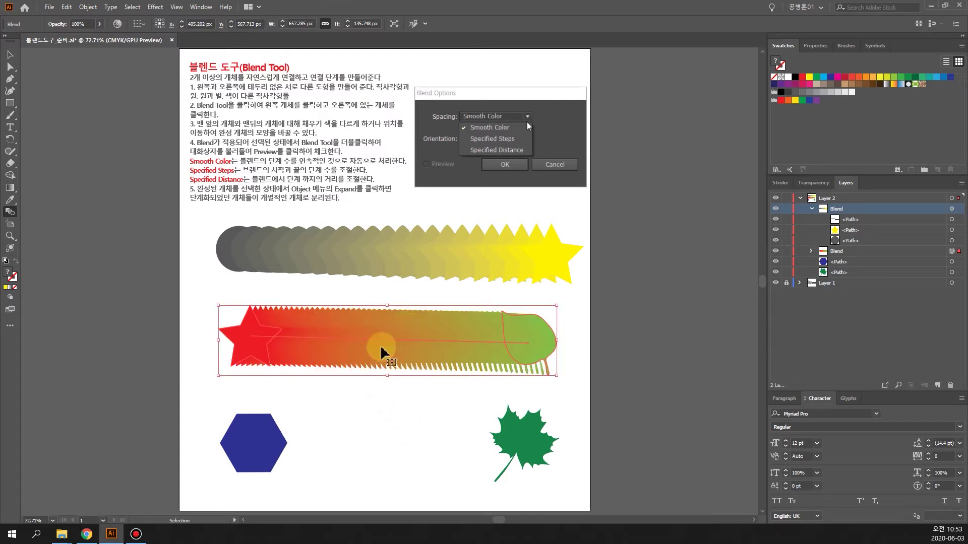
click(10, 54)
click(142, 312)
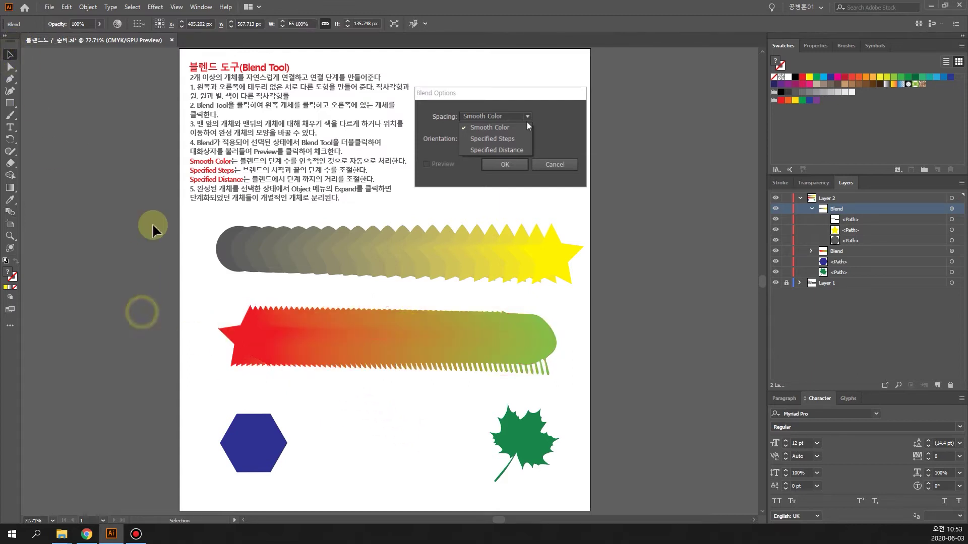
Blend the blue hexagon with the dark green maple leaf, using Specified Steps spacing with 6 steps
double_click(11, 213)
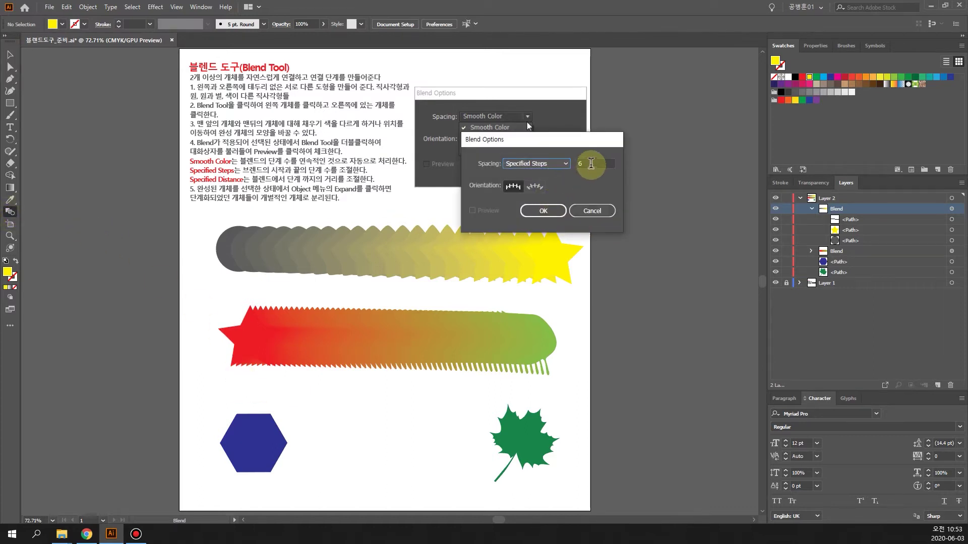
click(543, 210)
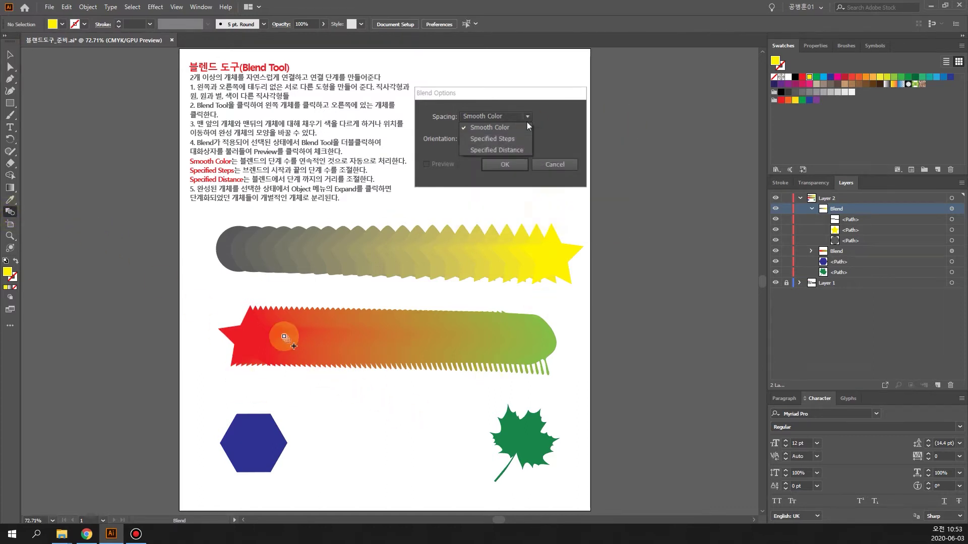
click(265, 459)
click(519, 446)
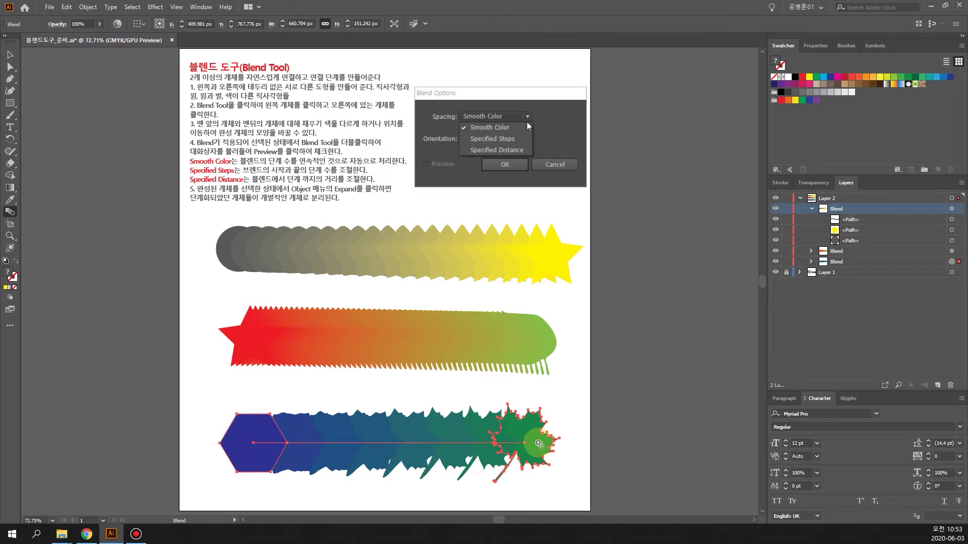
Expand the hexagon-to-maple-leaf blend with Object and Fill enabled
click(10, 54)
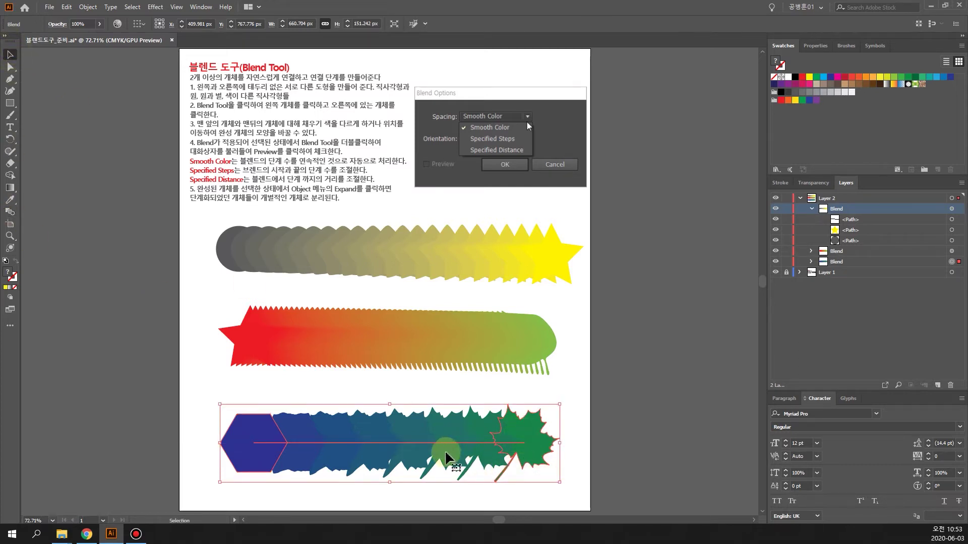
right_click(394, 440)
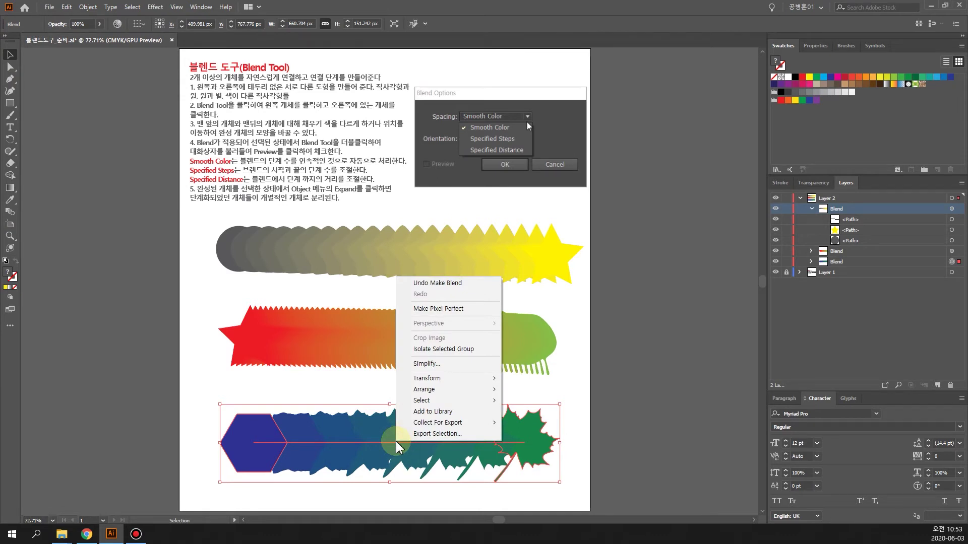
click(377, 443)
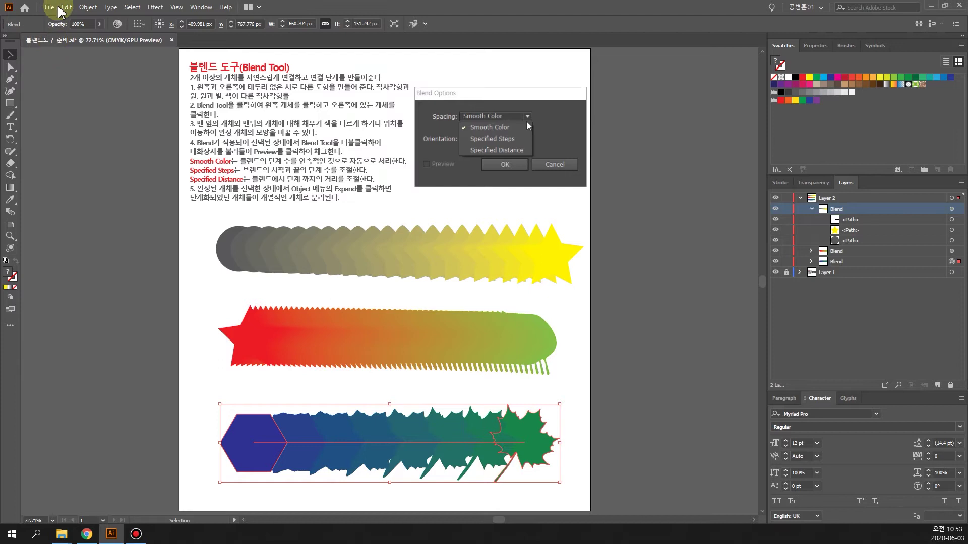
click(85, 7)
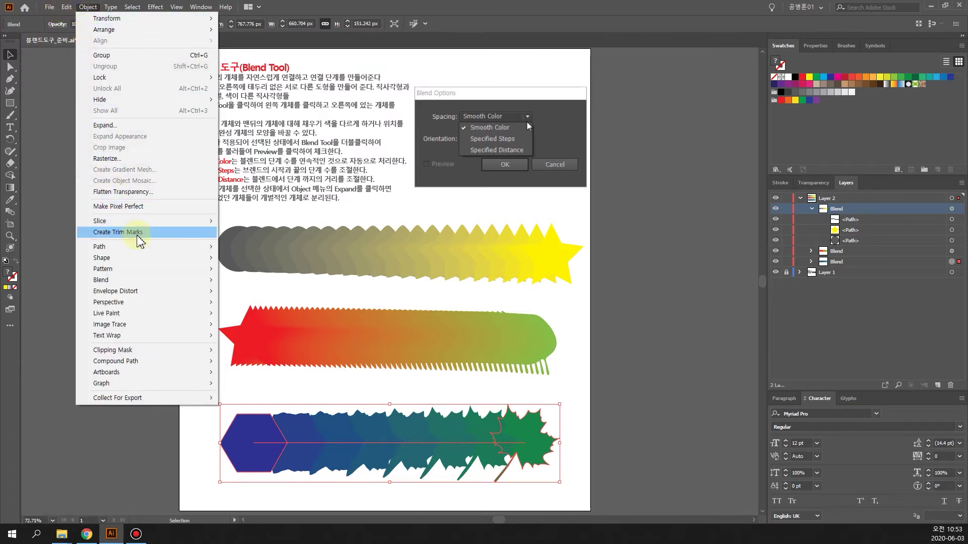
mouse_move(126, 250)
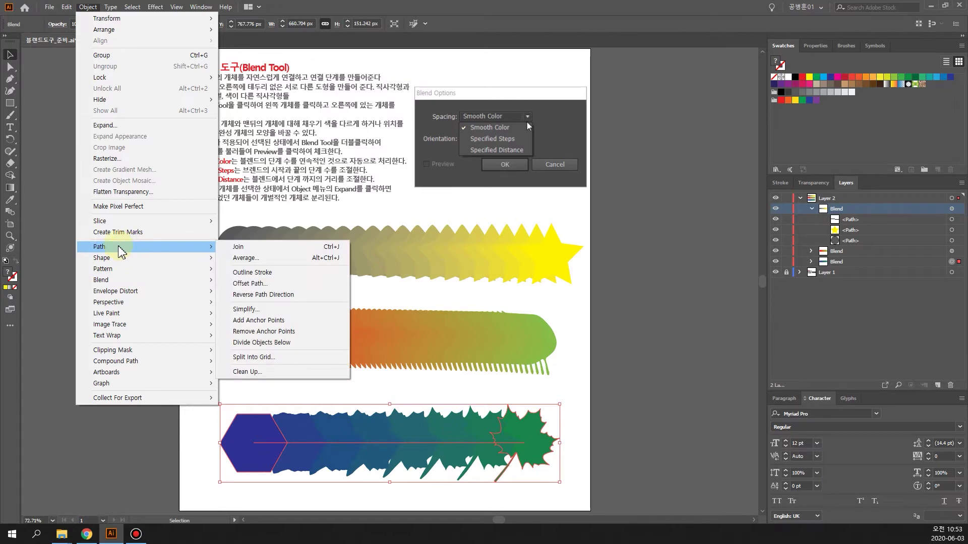
click(111, 127)
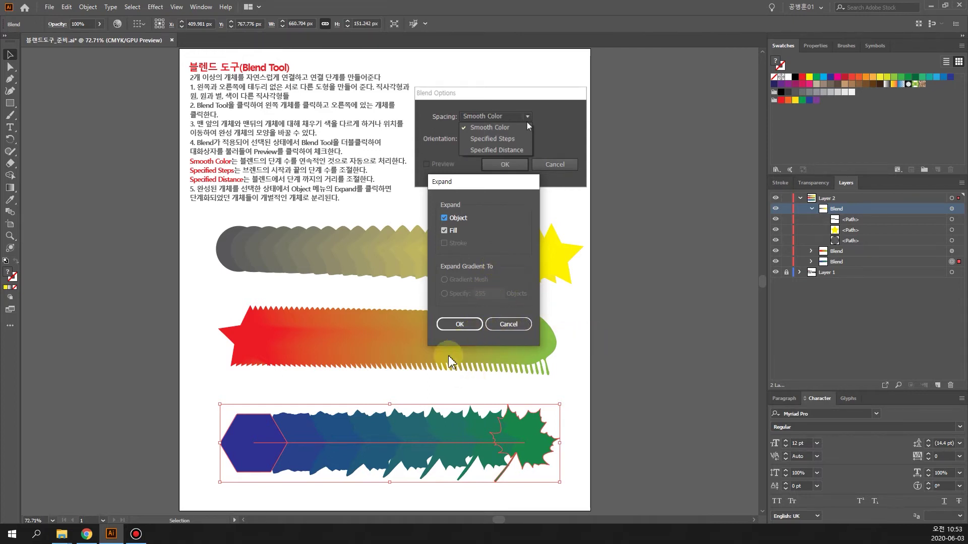
click(459, 325)
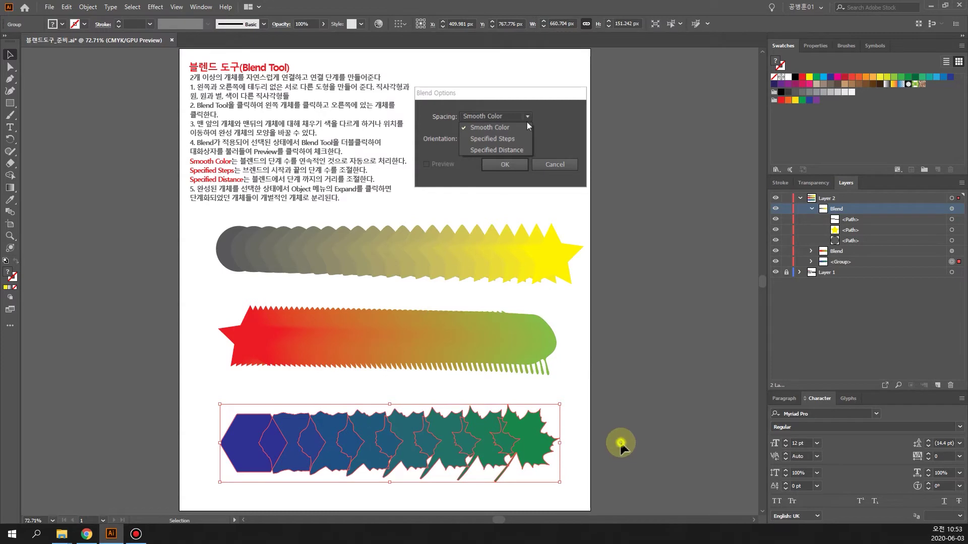
Ungroup the shapes of the expanded hexagon-to-maple-leaf blend and deselect them
right_click(531, 439)
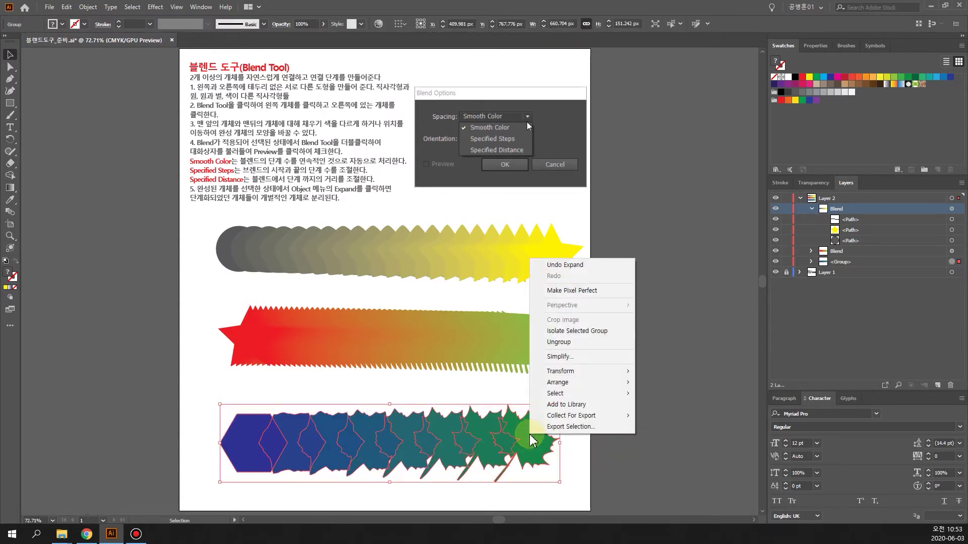
click(580, 342)
click(587, 446)
Move the last three maple leaf shapes individually away from the row of blended shapes
double_click(540, 443)
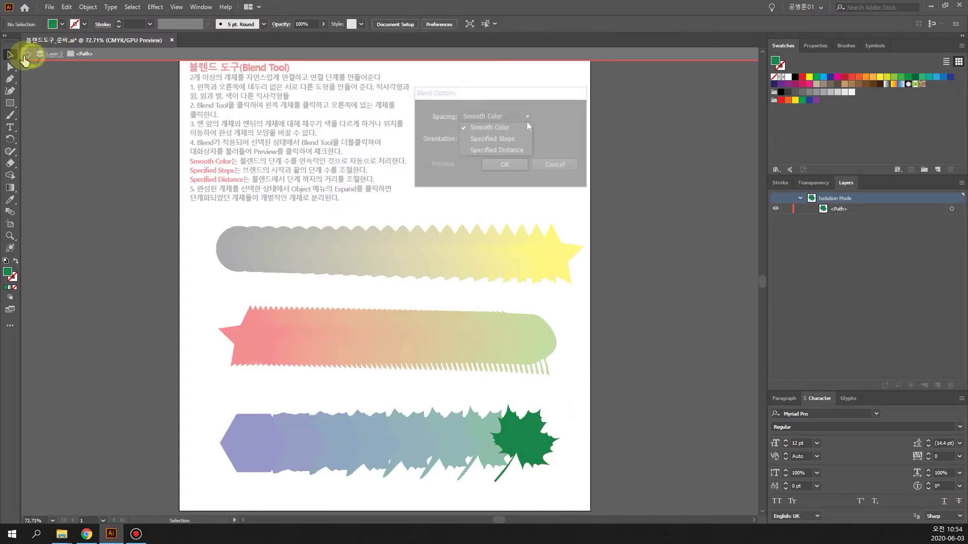
click(25, 55)
click(530, 439)
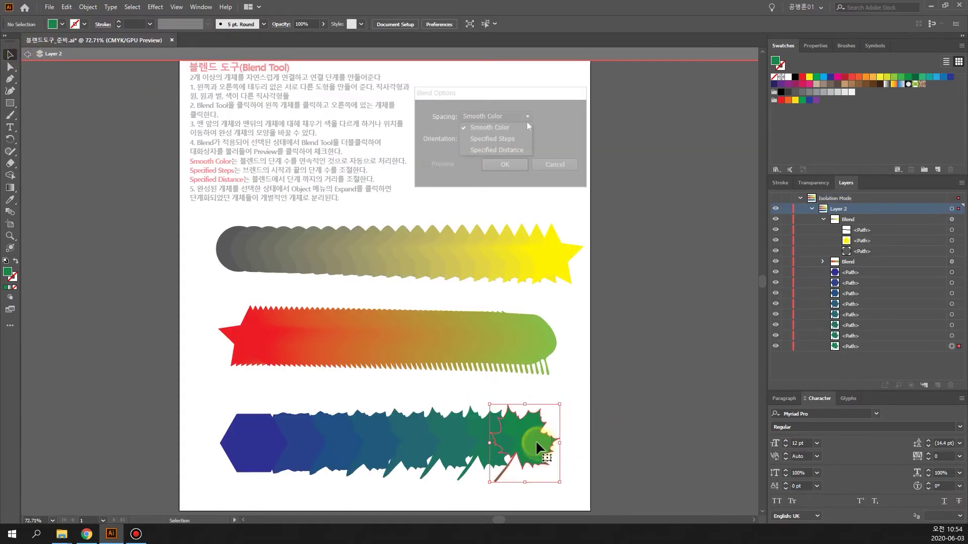
drag(551, 412, 572, 389)
click(487, 437)
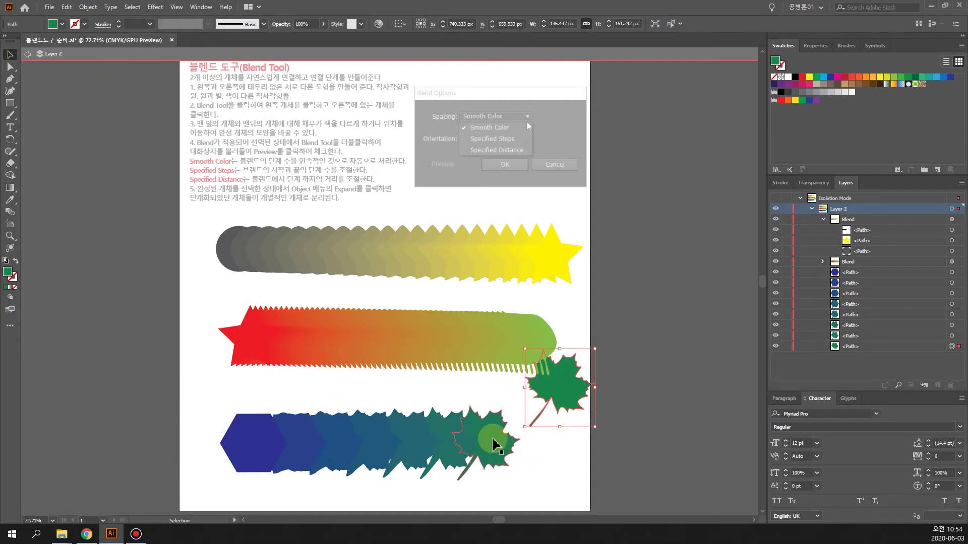
click(27, 54)
click(490, 444)
drag(490, 444, 559, 456)
drag(466, 449, 492, 429)
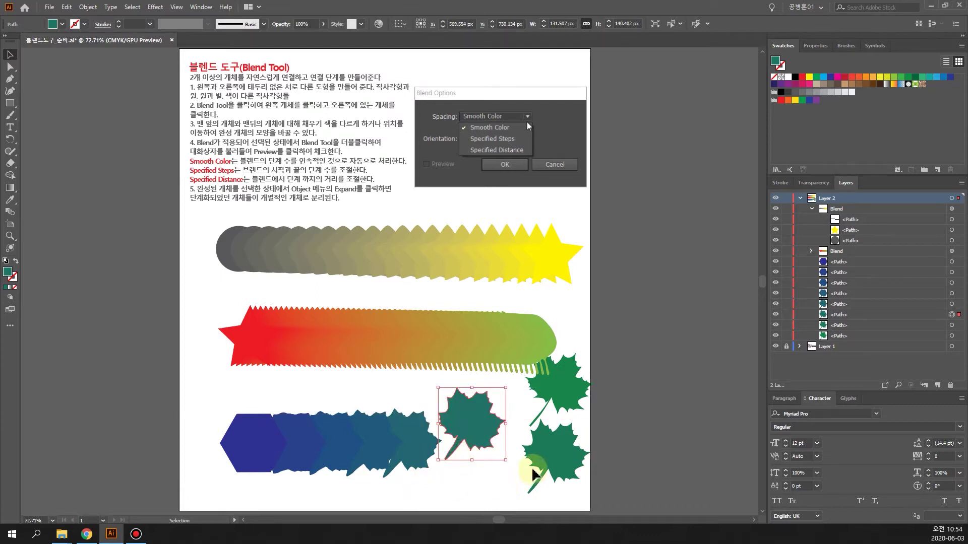
Undo the moves of the separate leaf shapes and the ungrouping of the expanded blend
key(ctrl+z)
key(ctrl+z)
key(ctrl+z)
key(ctrl+z)
click(582, 460)
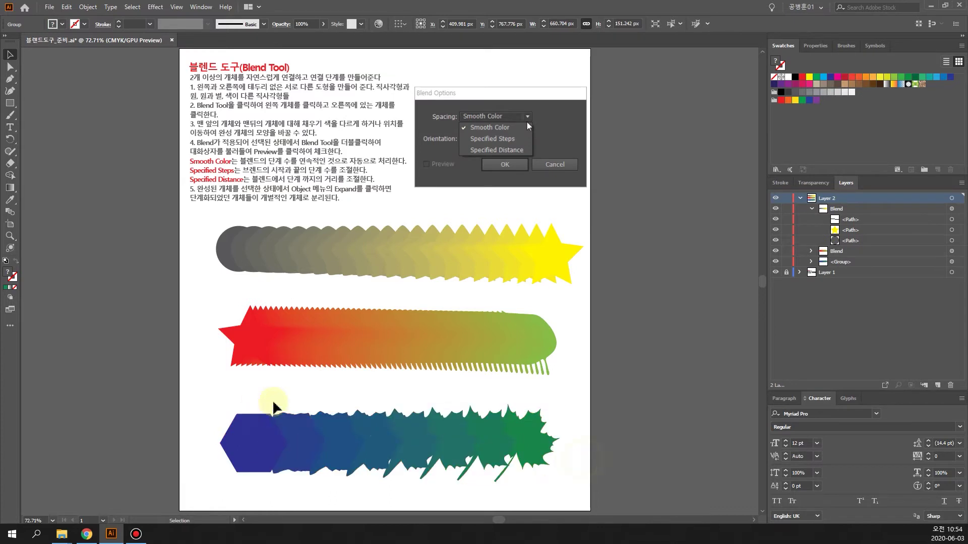
click(273, 406)
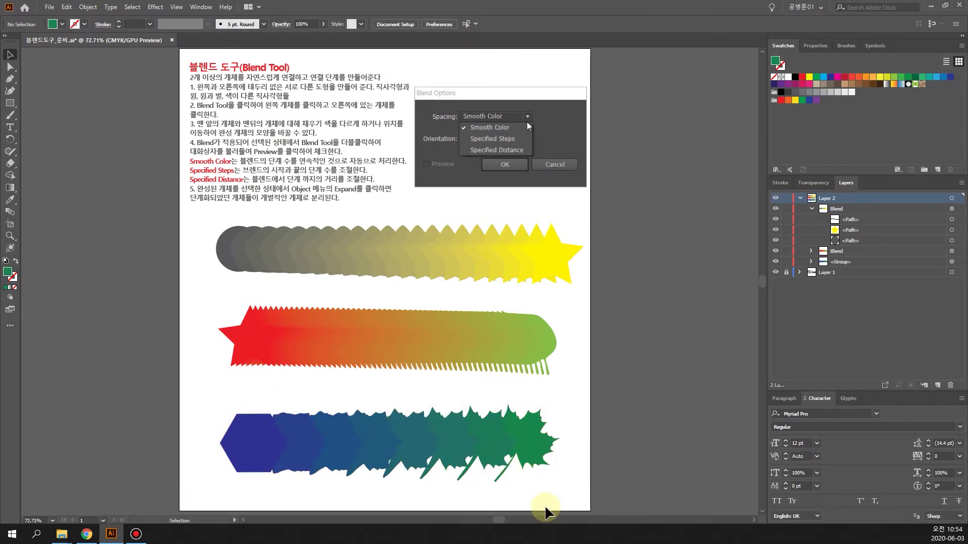
click(383, 442)
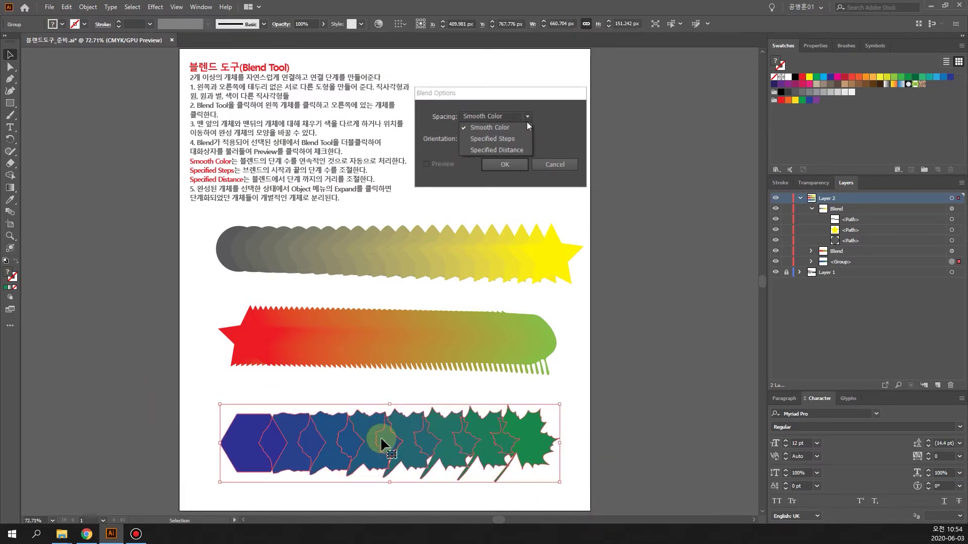
click(88, 6)
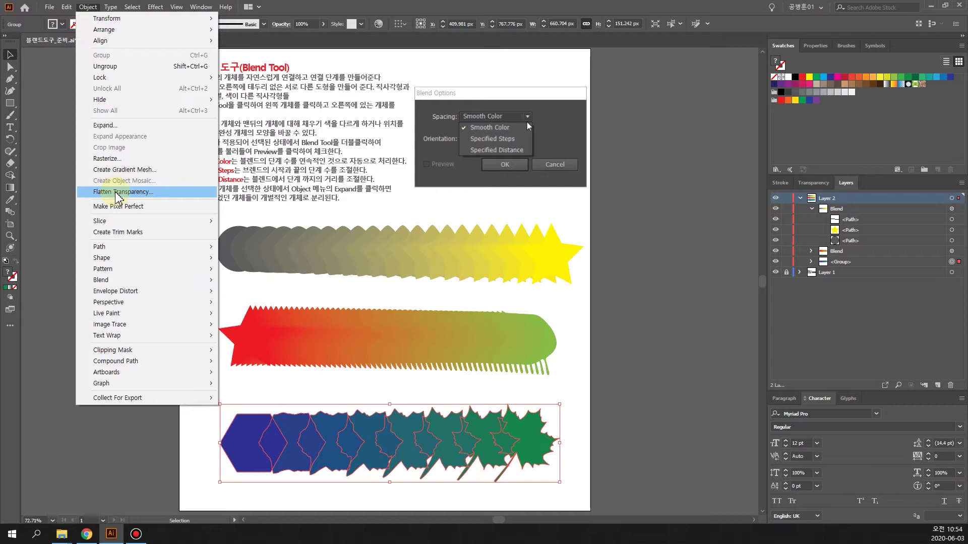
click(110, 126)
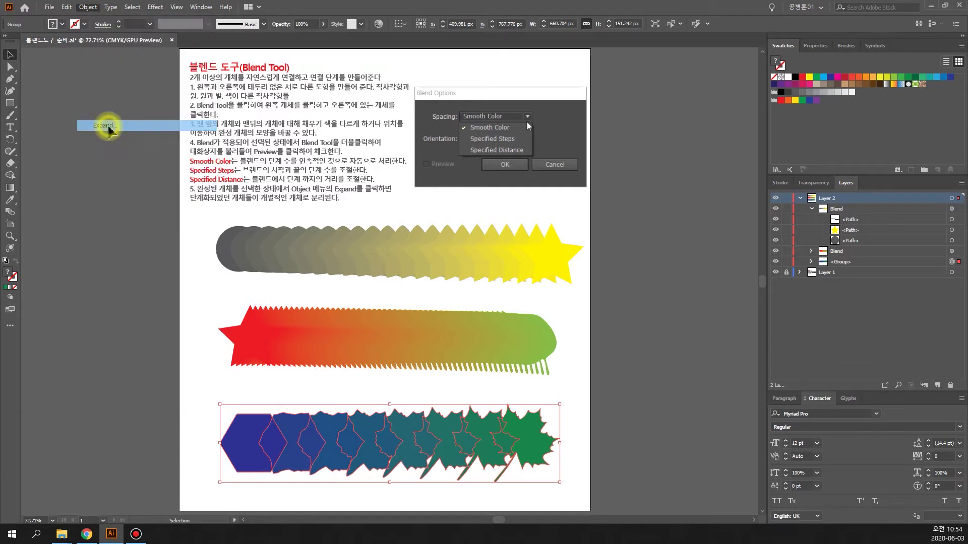
click(620, 476)
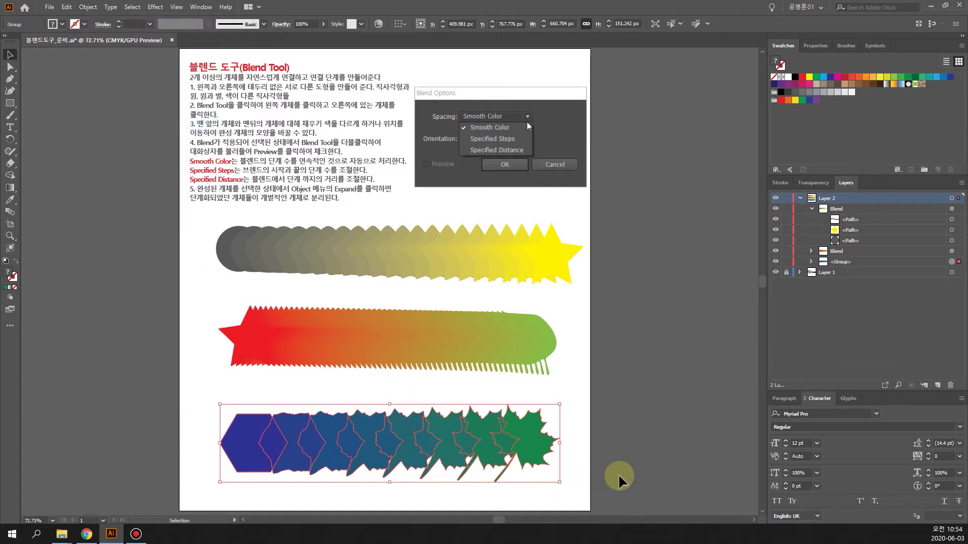
Ungroup the expanded row from the blue hexagon to the maple leaf, and clear the selection
click(513, 462)
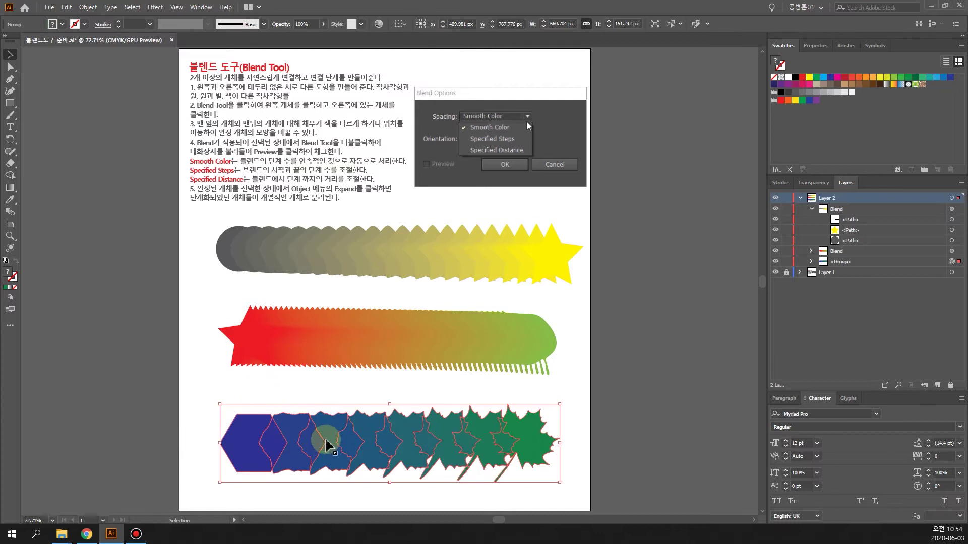
right_click(326, 441)
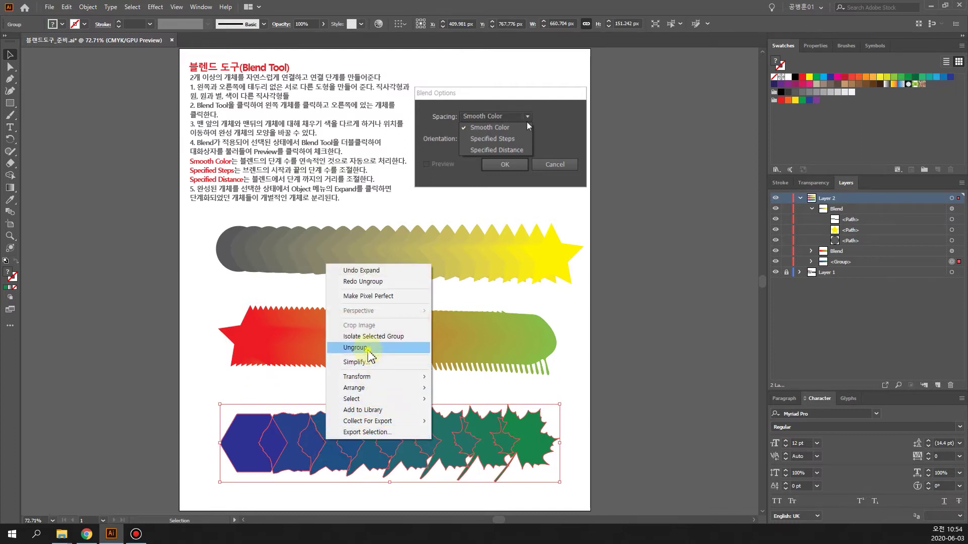
click(367, 348)
click(612, 458)
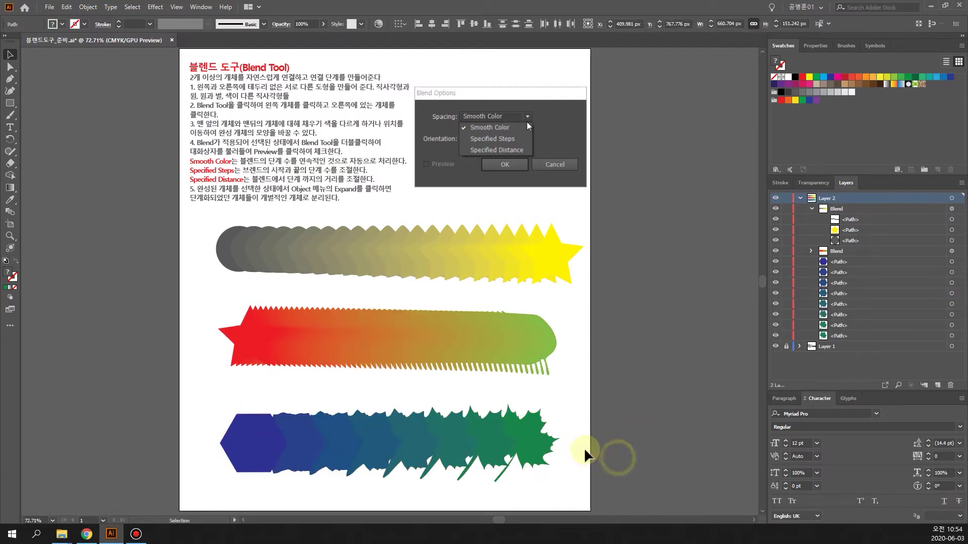
click(341, 328)
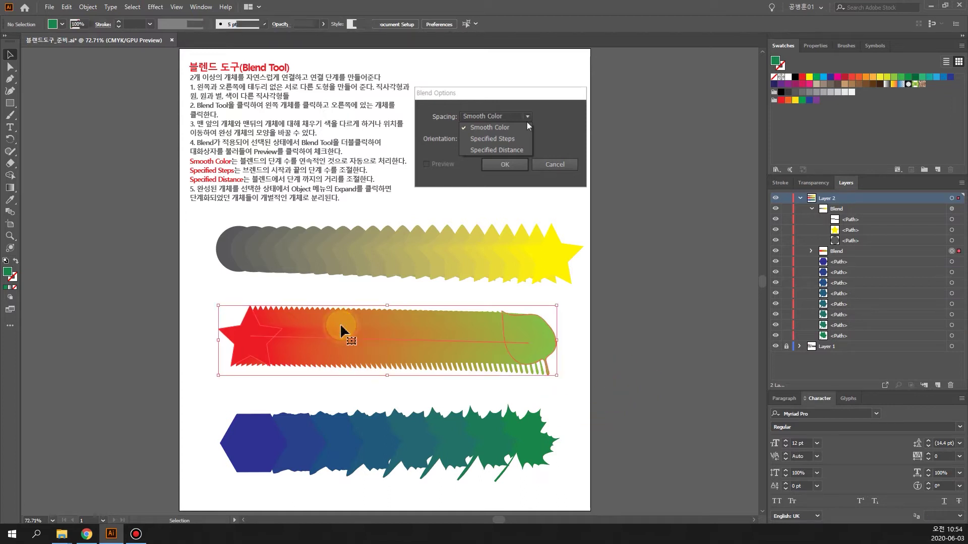
right_click(342, 327)
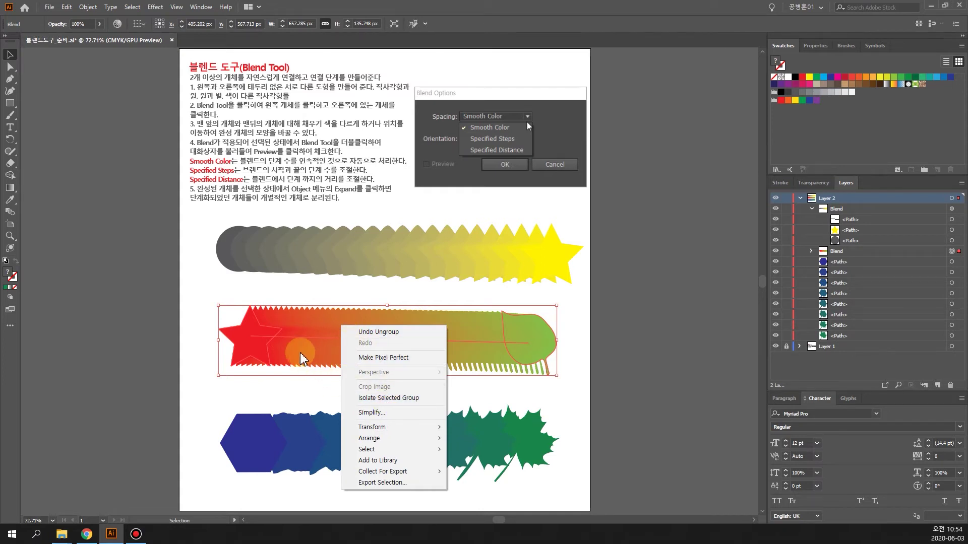
click(67, 7)
mouse_move(88, 7)
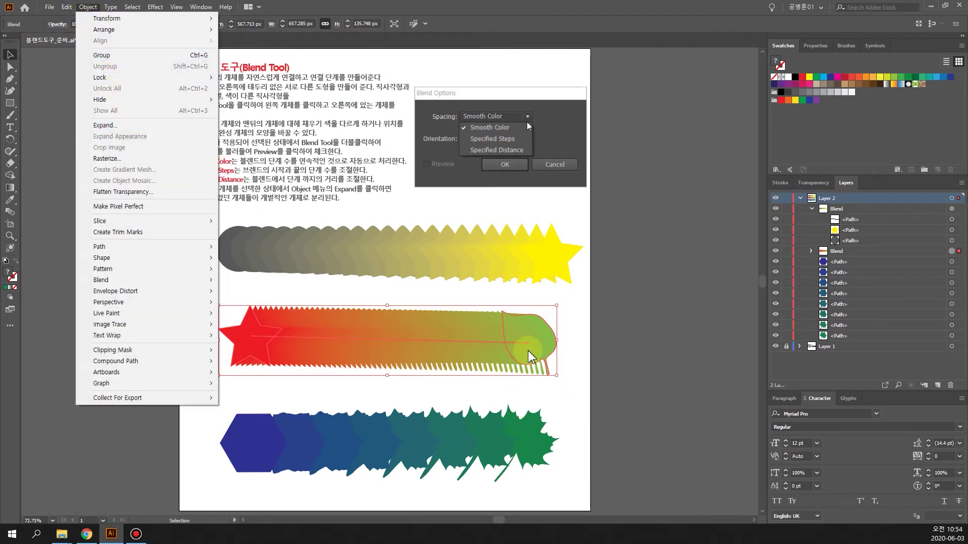
click(602, 391)
click(602, 391)
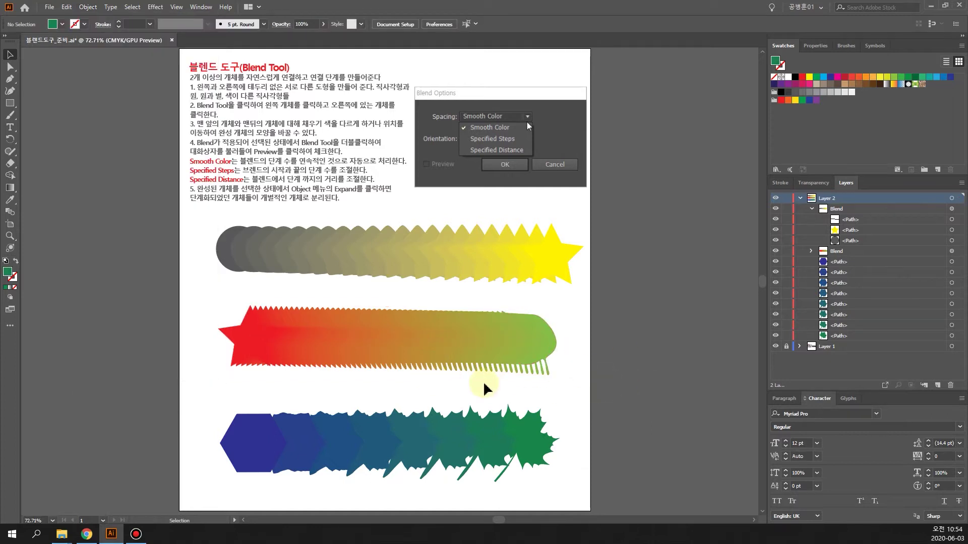
Move four shapes from the expanded hexagon-to-maple-leaf row upward individually, out of line with the others
drag(486, 449, 530, 425)
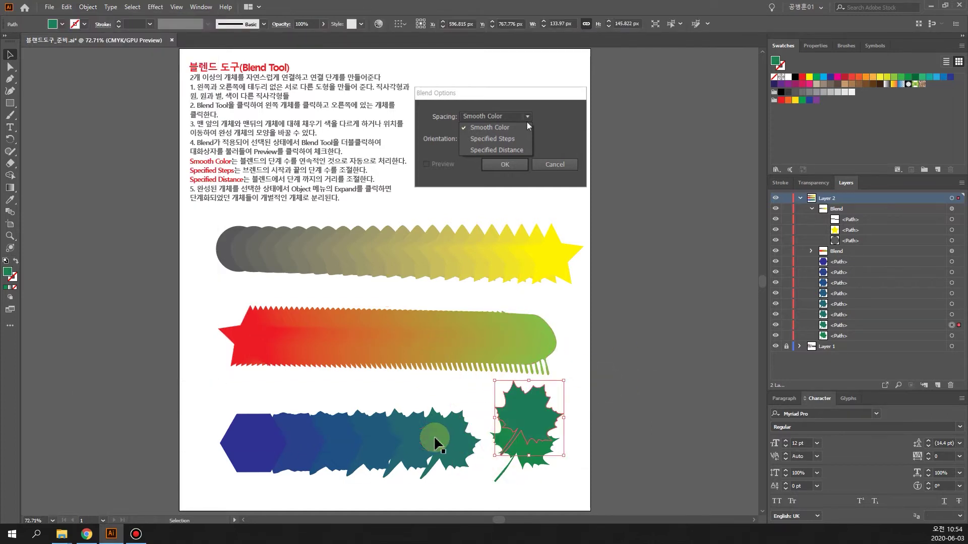
drag(375, 433, 383, 394)
drag(327, 421, 329, 398)
drag(283, 431, 284, 399)
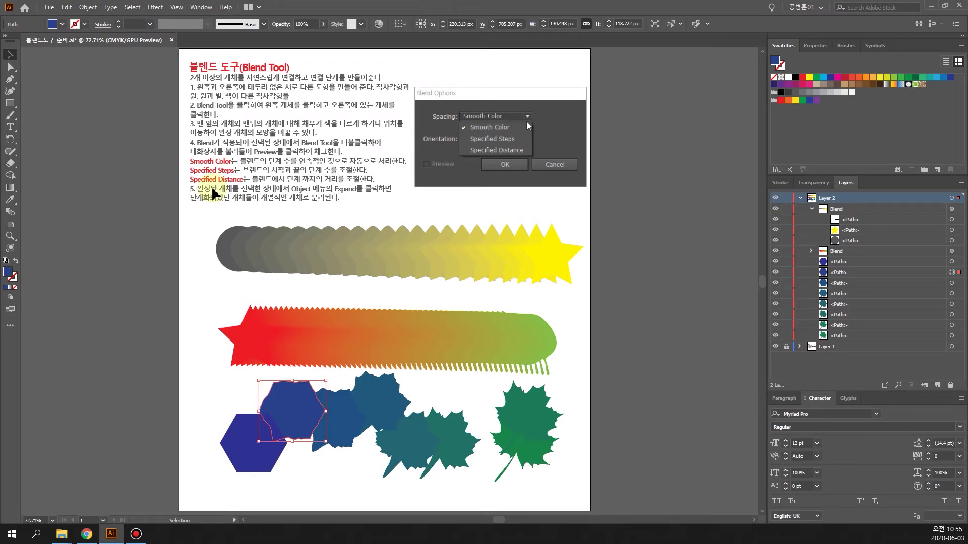
Open the recent file 트랜스패런시_새.ai
click(22, 7)
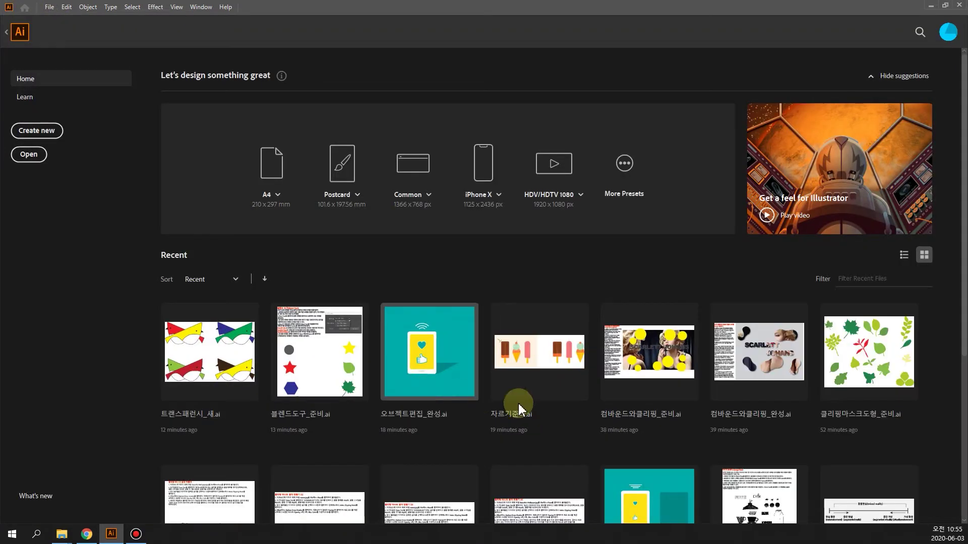
scroll(605, 449, down, 3)
scroll(647, 456, up, 3)
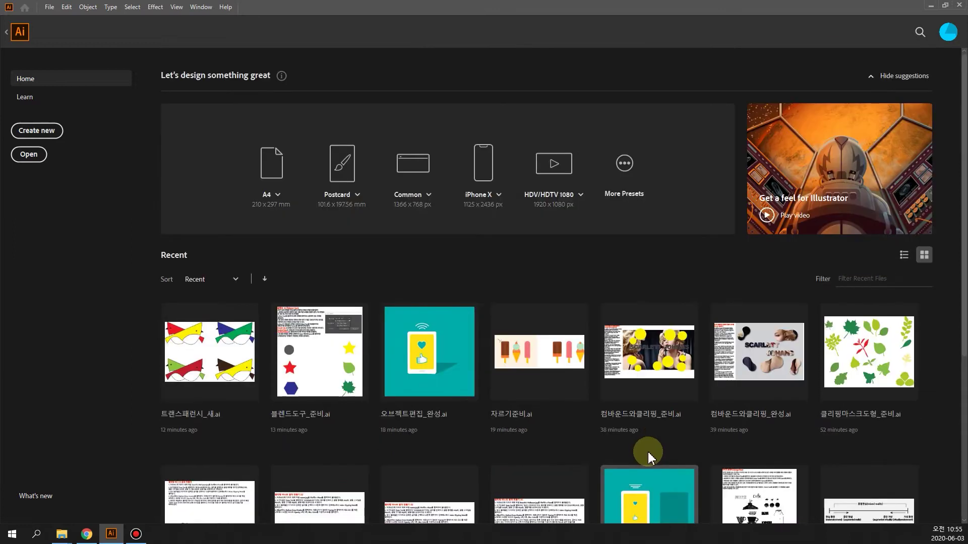
click(208, 372)
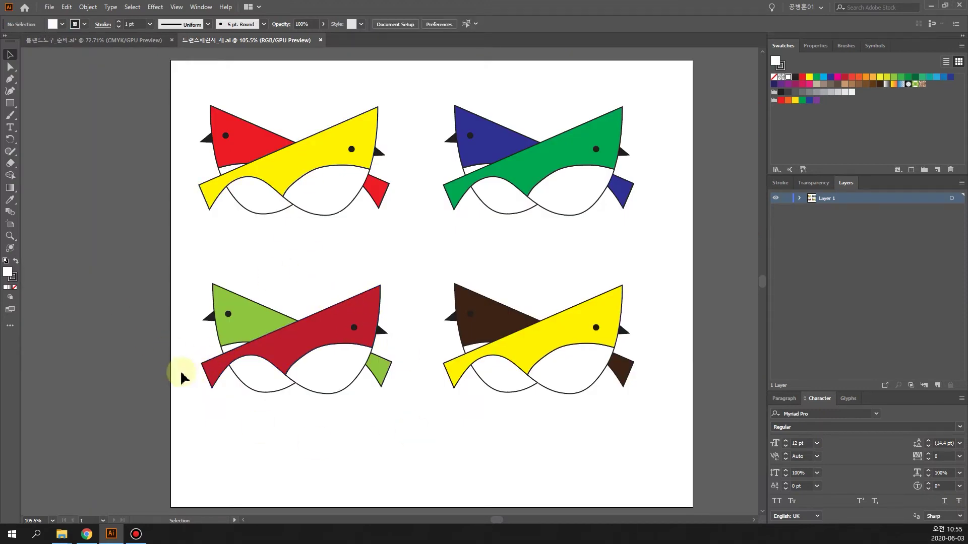
Try moving the yellow bird body off the red one in the upper-left pair, and undo the move
click(319, 152)
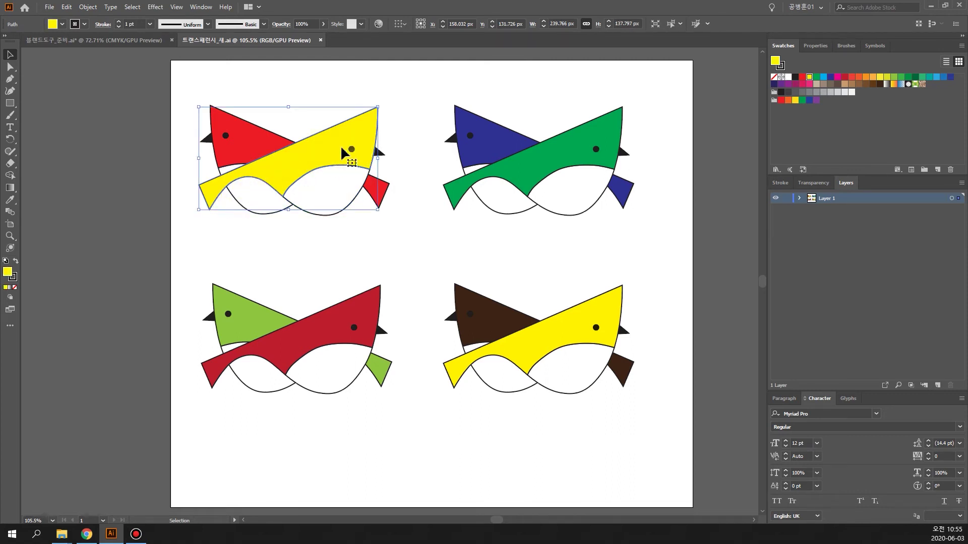
click(317, 281)
click(345, 150)
drag(352, 190, 315, 141)
key(a)
click(375, 214)
key(ctrl+z)
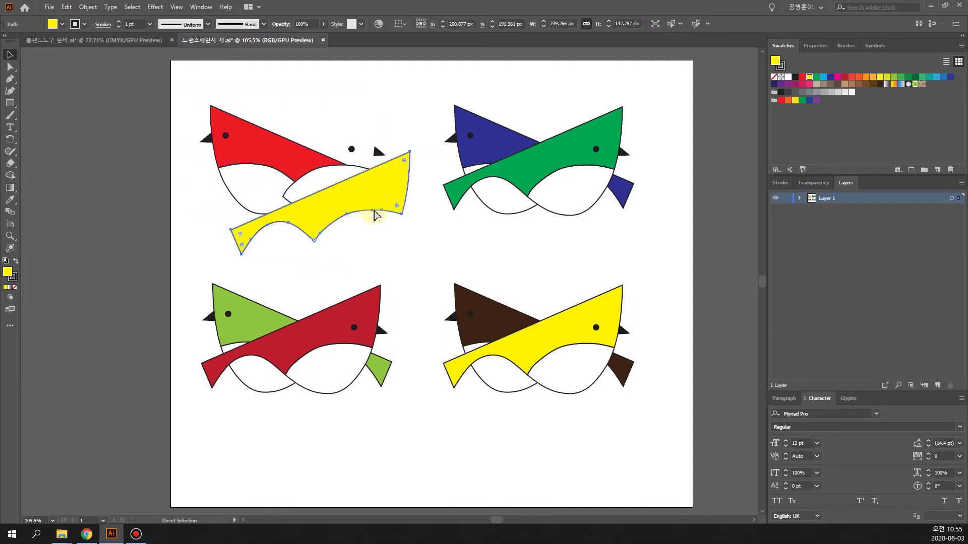
key(ctrl+z)
key(v)
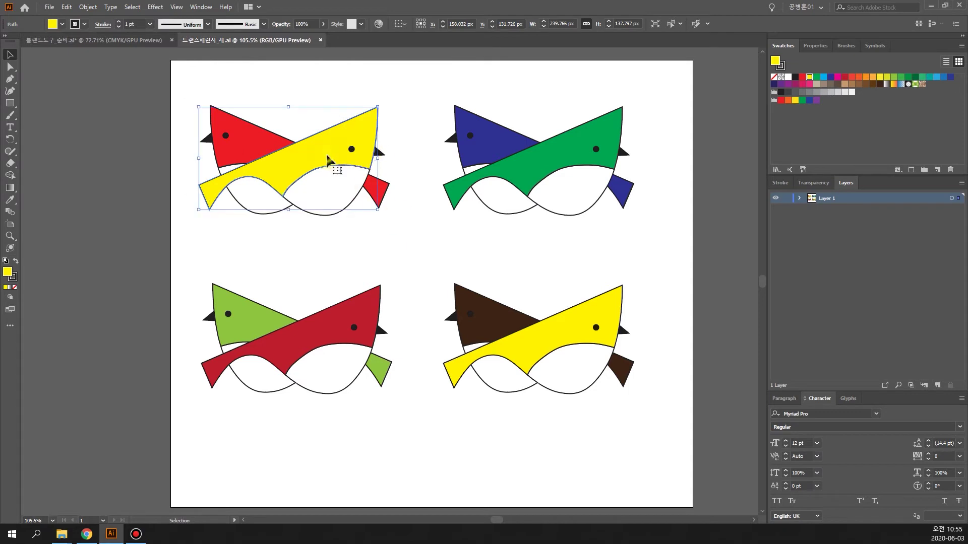
click(231, 134)
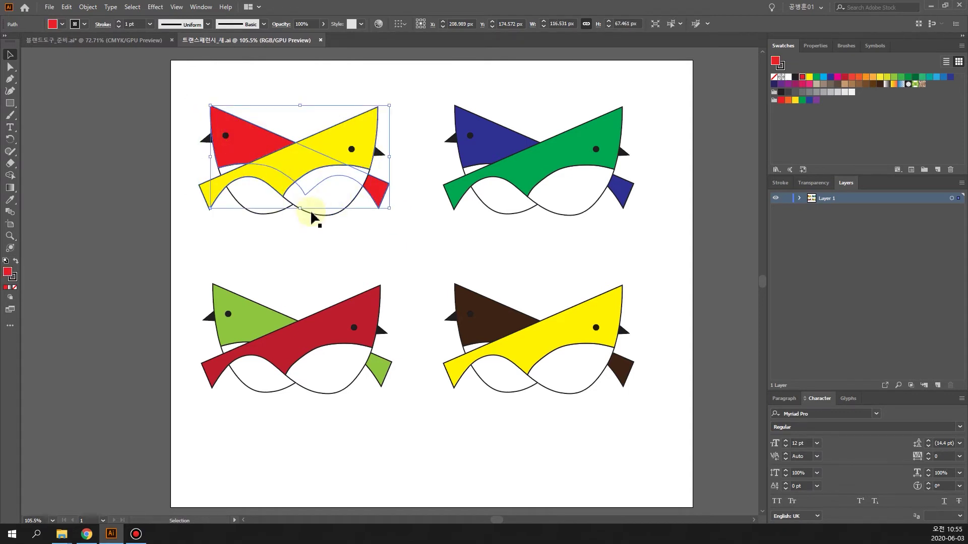
click(493, 139)
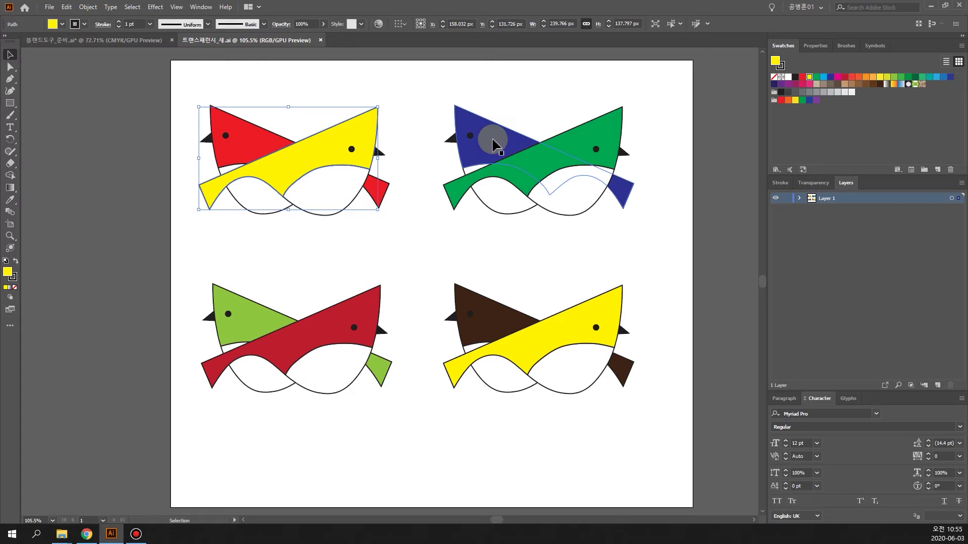
click(528, 197)
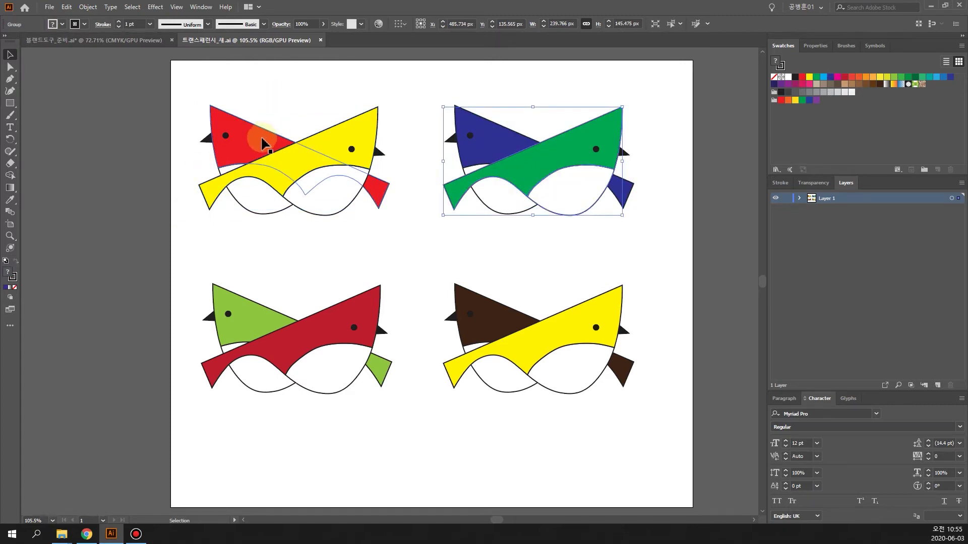
click(272, 160)
Select the yellow bird body in the upper-left pair and float the Transparency settings beside the artwork
click(333, 175)
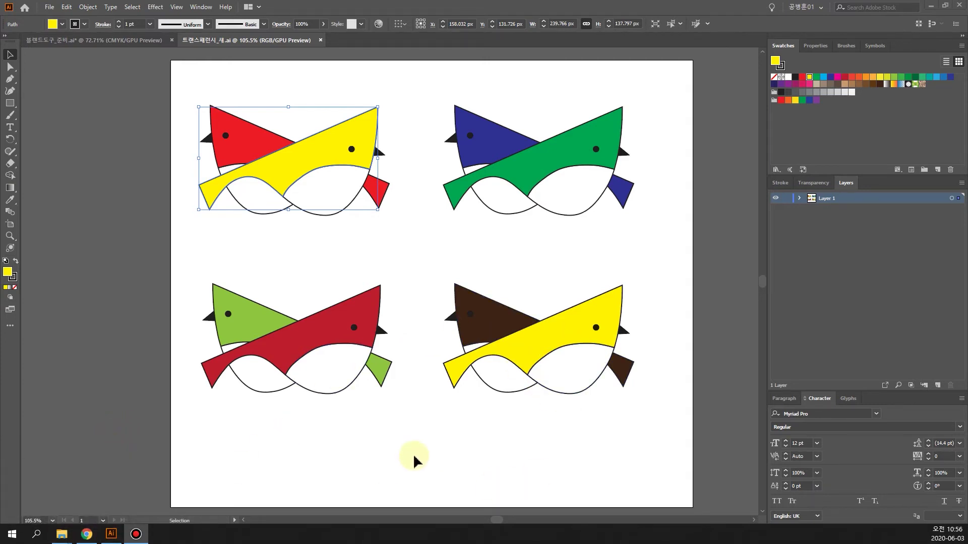
click(807, 186)
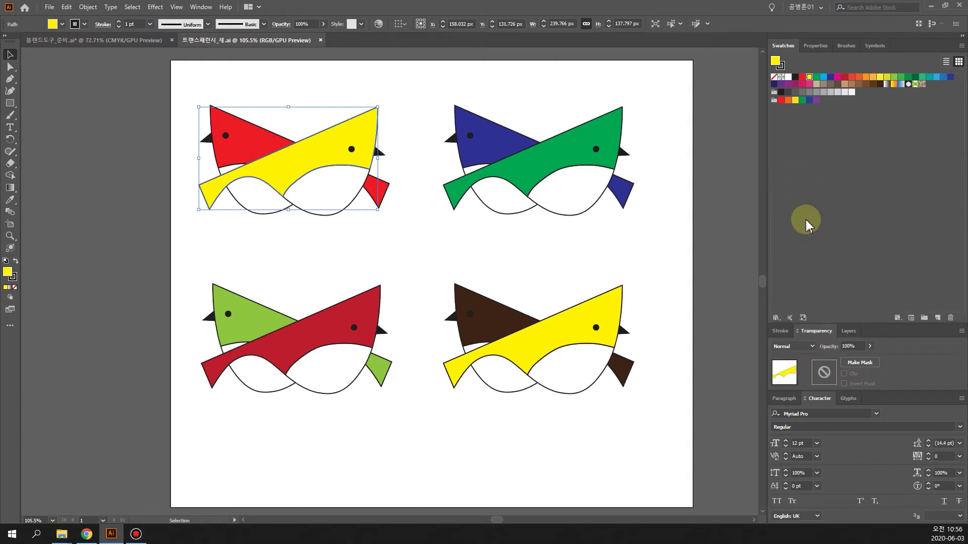
drag(817, 336, 719, 162)
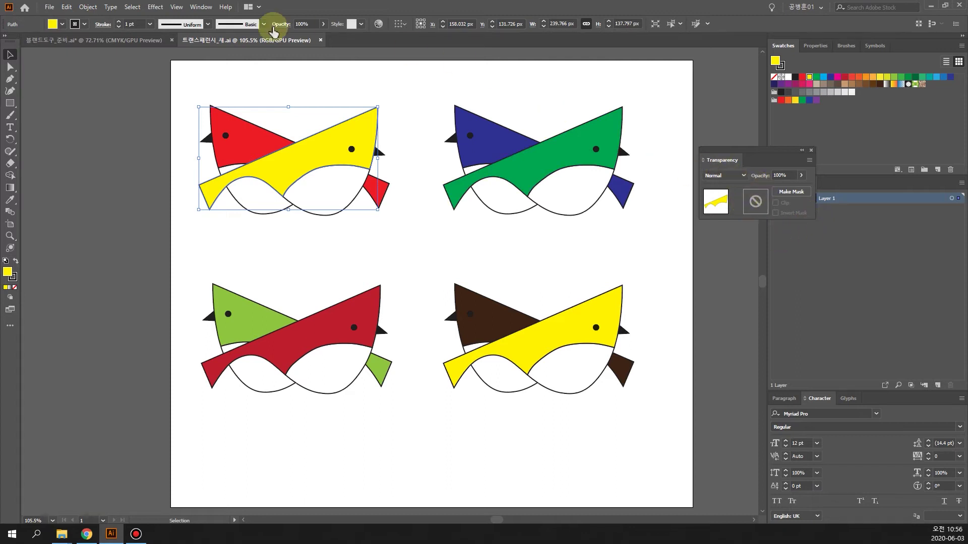
click(201, 7)
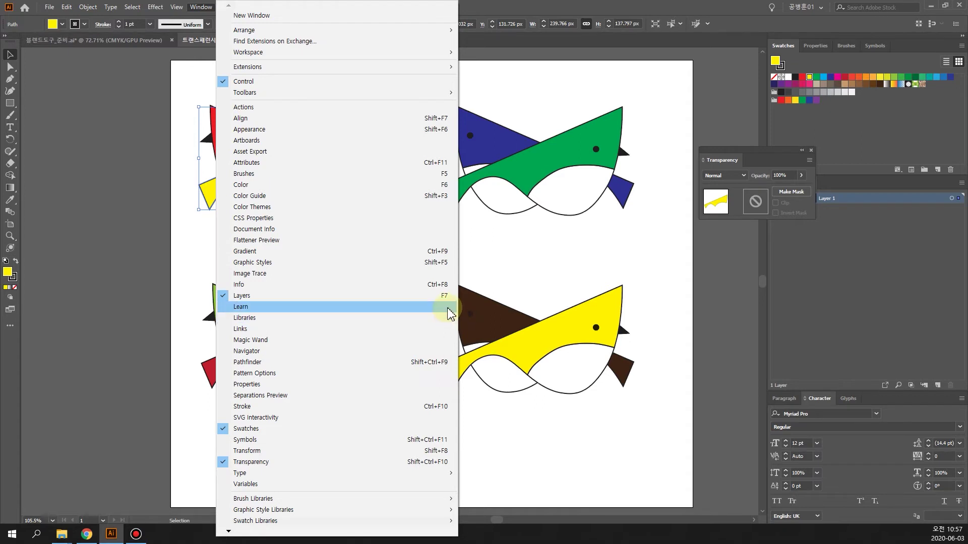
click(620, 11)
click(300, 289)
click(295, 170)
click(311, 179)
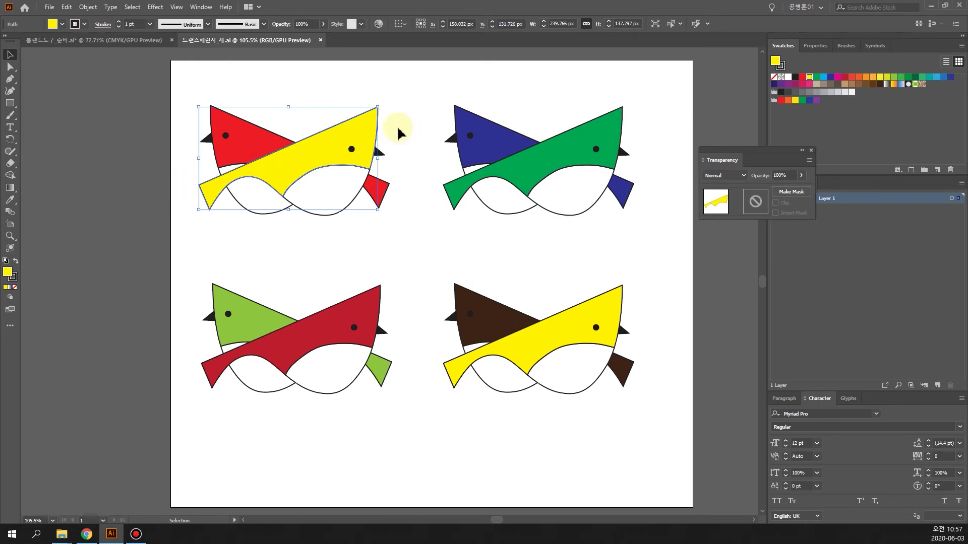
Try the Multiply and Lighten blending modes on the yellow bird body of the upper-left pair
click(744, 177)
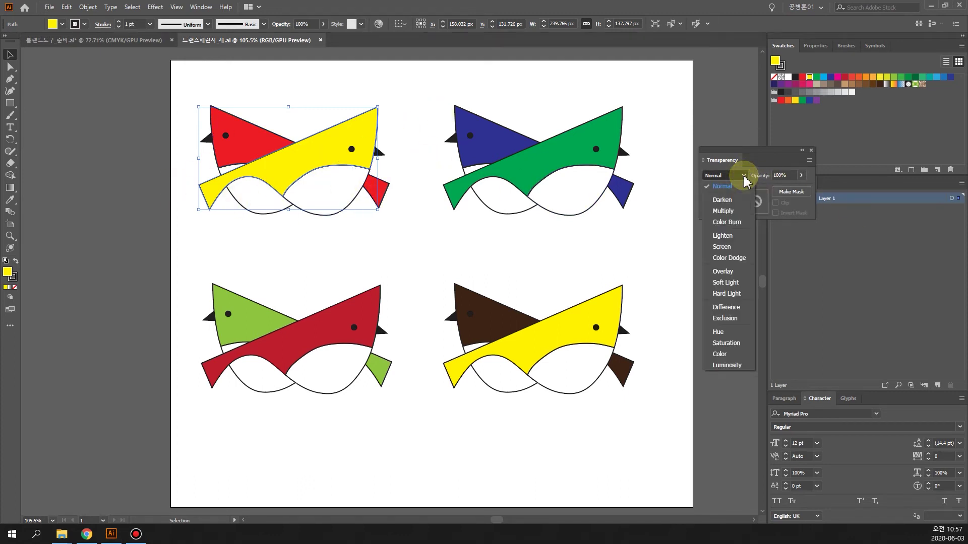
click(725, 212)
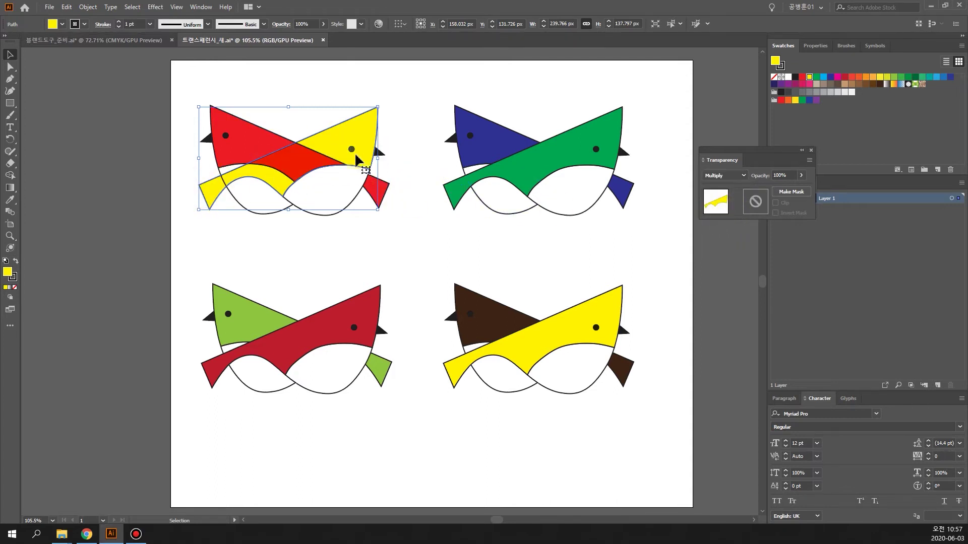
click(739, 175)
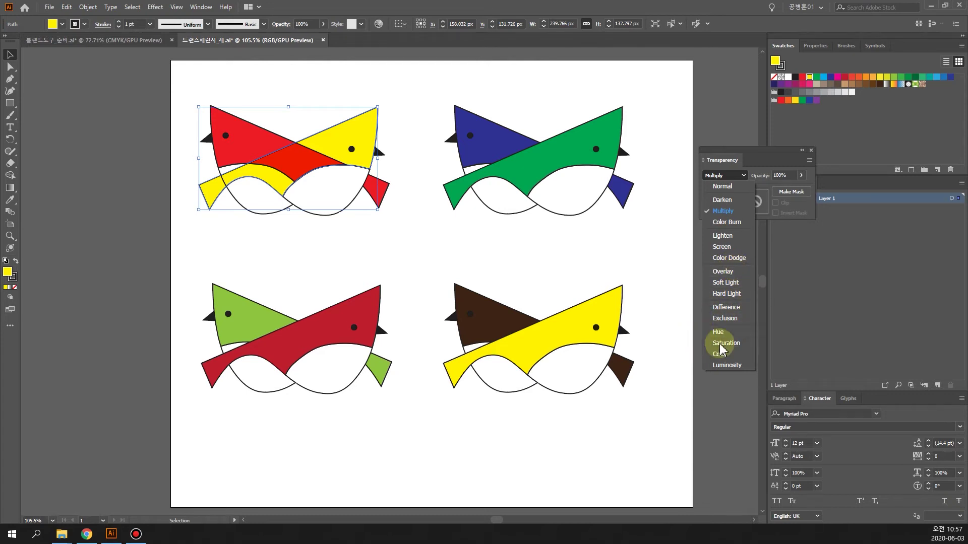
click(725, 236)
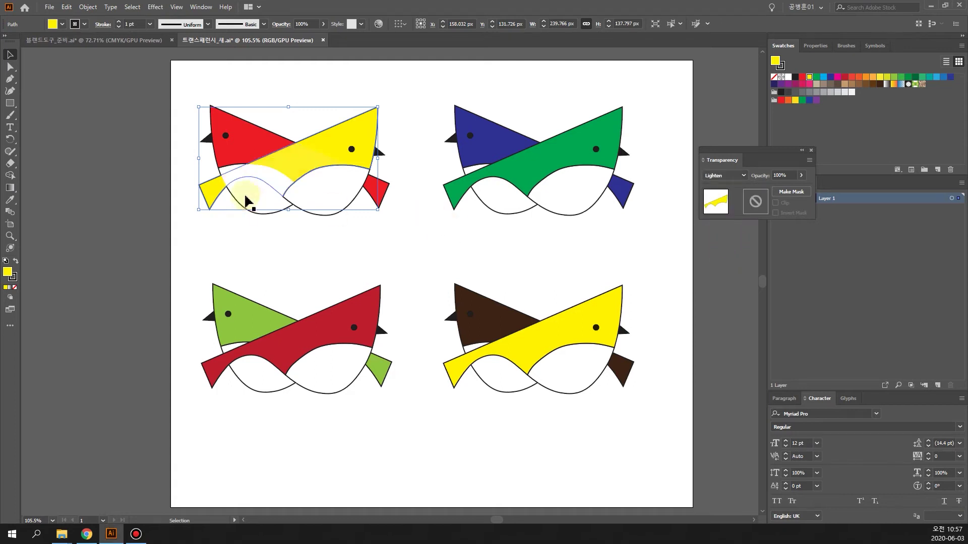
Set the blending mode of the upper-left pair's yellow bird body to Overlay
click(740, 176)
click(725, 271)
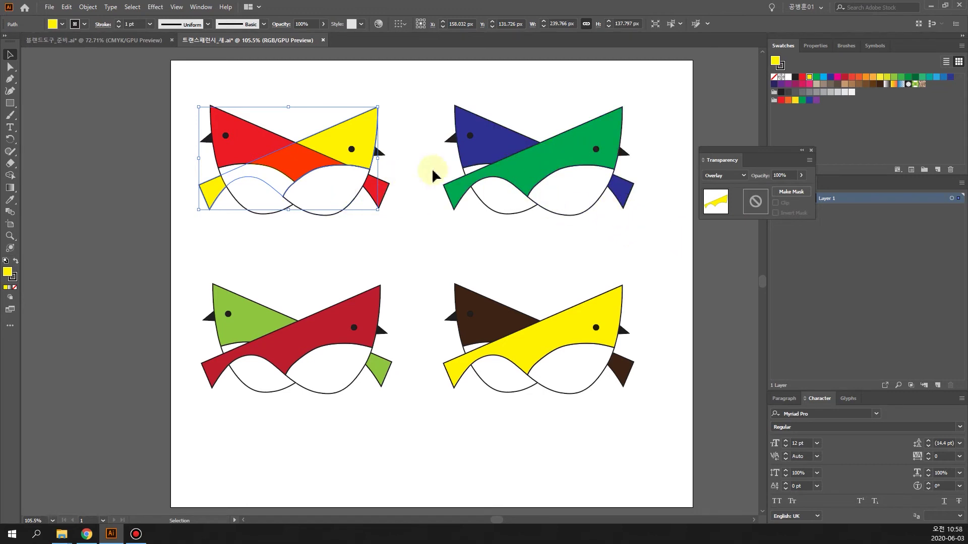
Select the green bird group in the upper-right pair and set its blending mode to Hard Light
click(537, 171)
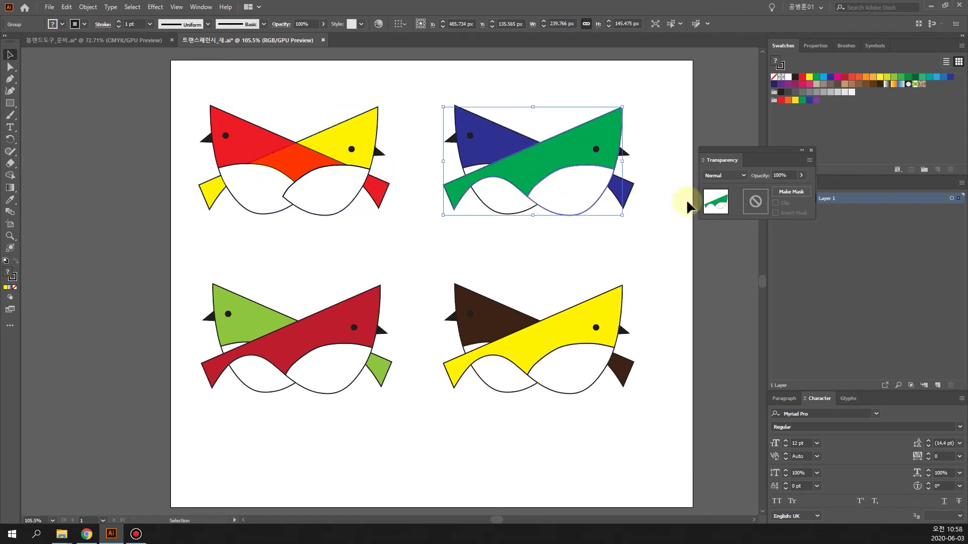
click(740, 175)
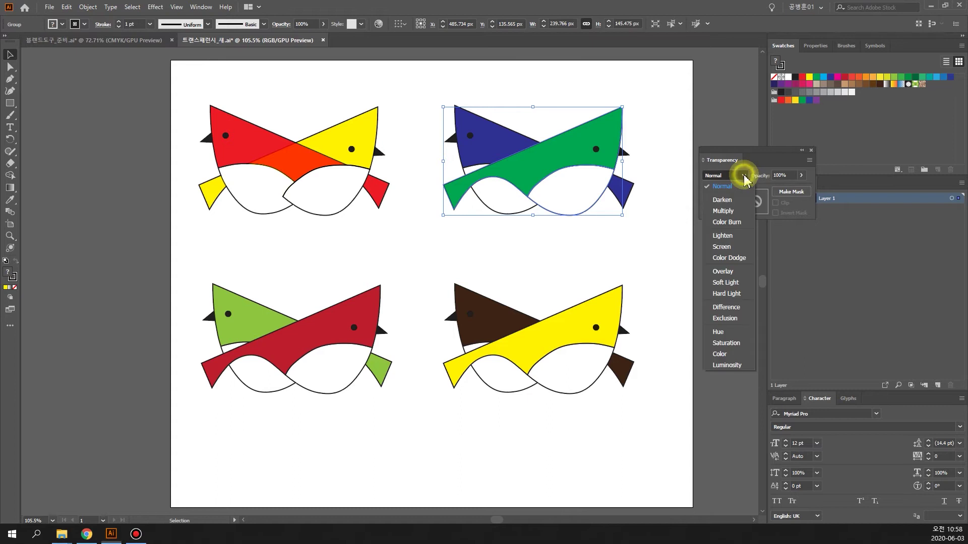
click(735, 295)
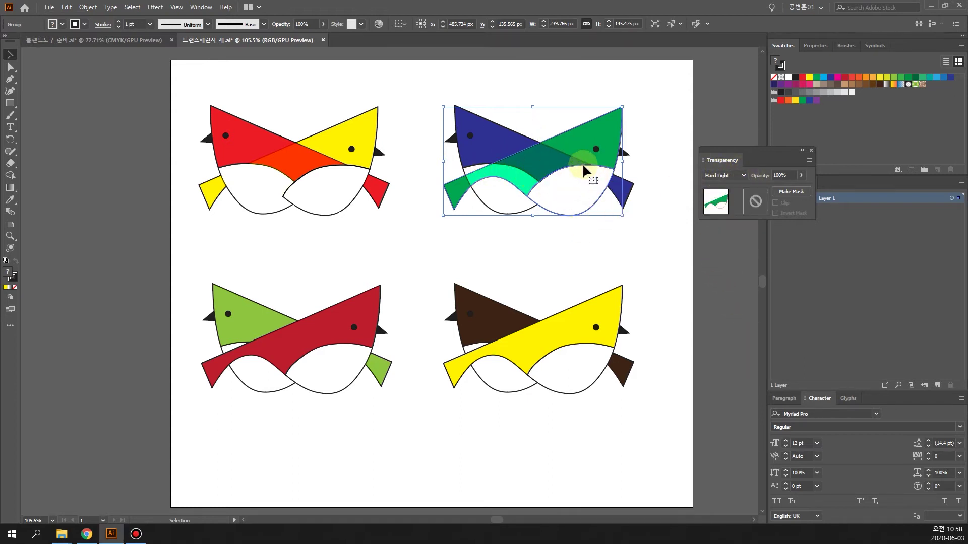
Try opacities of 72% and 65% on the green bird group and return it to 100%
click(802, 176)
mouse_move(803, 194)
mouse_down()
mouse_move(776, 193)
mouse_move(792, 195)
mouse_up()
click(794, 173)
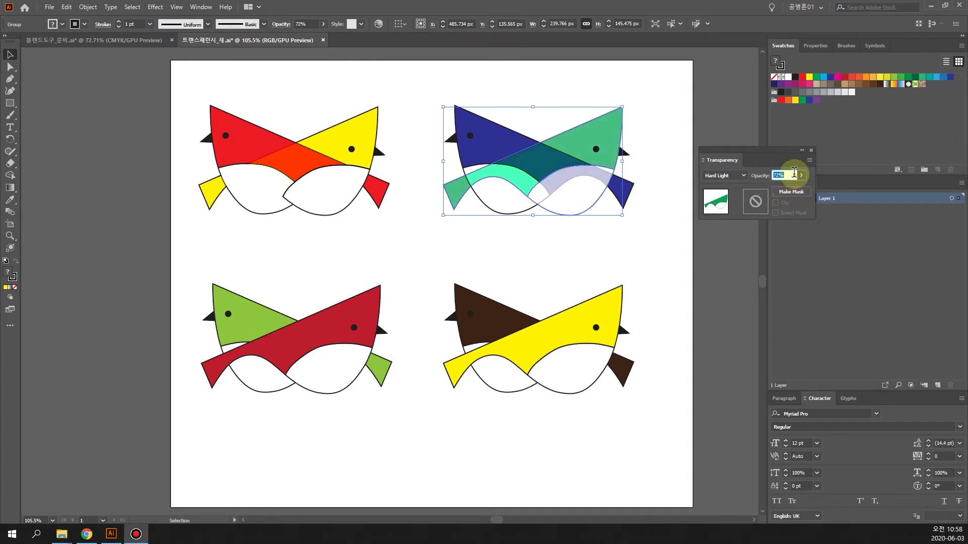
click(803, 175)
drag(788, 190, 823, 190)
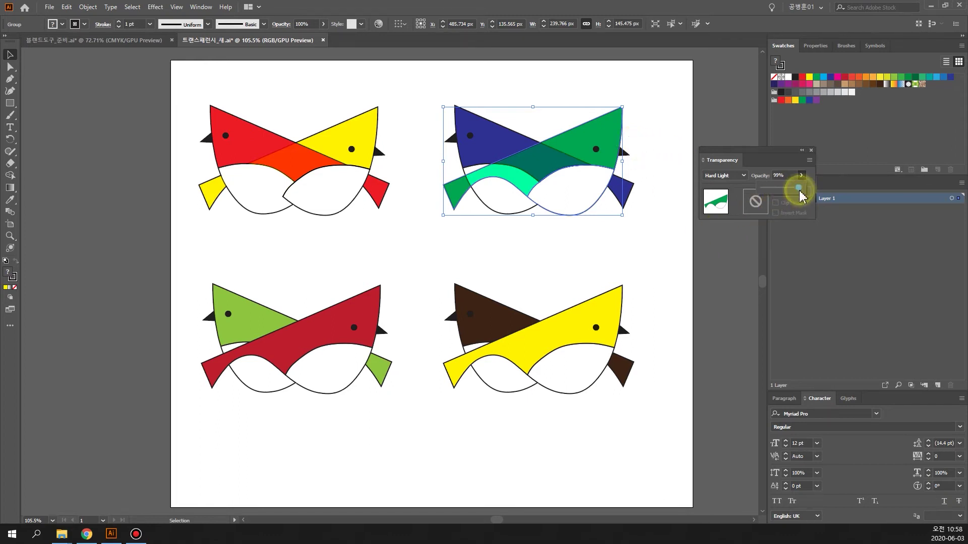
drag(788, 196, 787, 195)
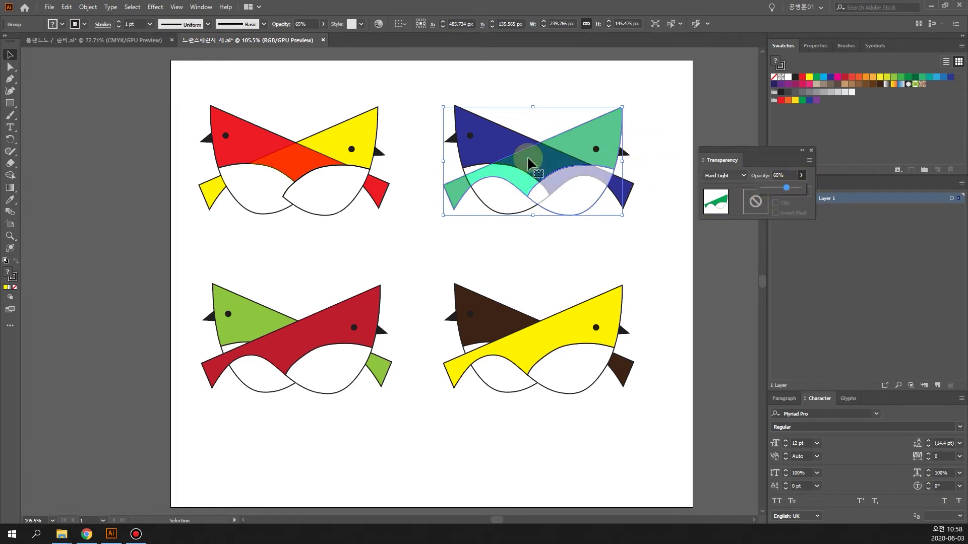
mouse_move(787, 194)
mouse_down()
mouse_move(821, 190)
mouse_move(802, 197)
mouse_up()
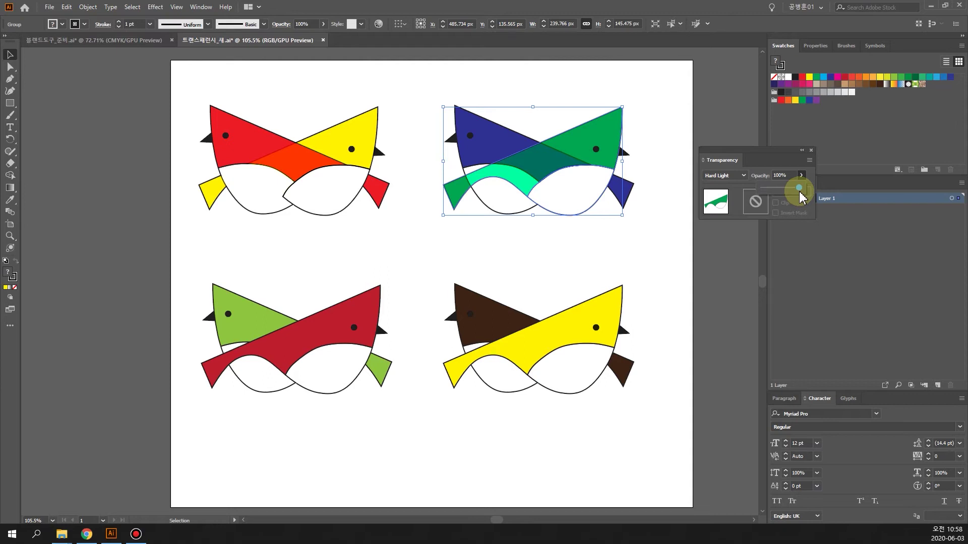
click(736, 196)
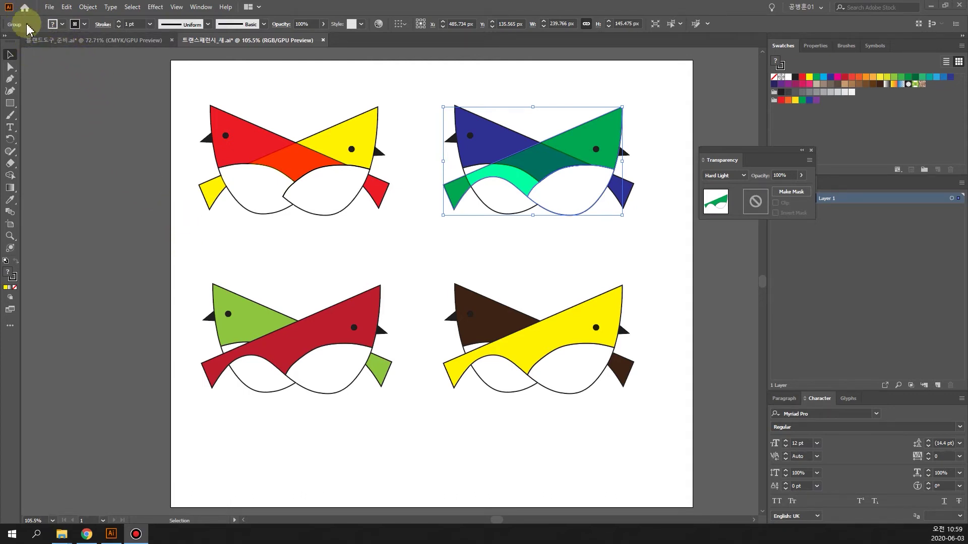
Open the file 할로윈유령.ai and fit its artboard to the window
click(50, 7)
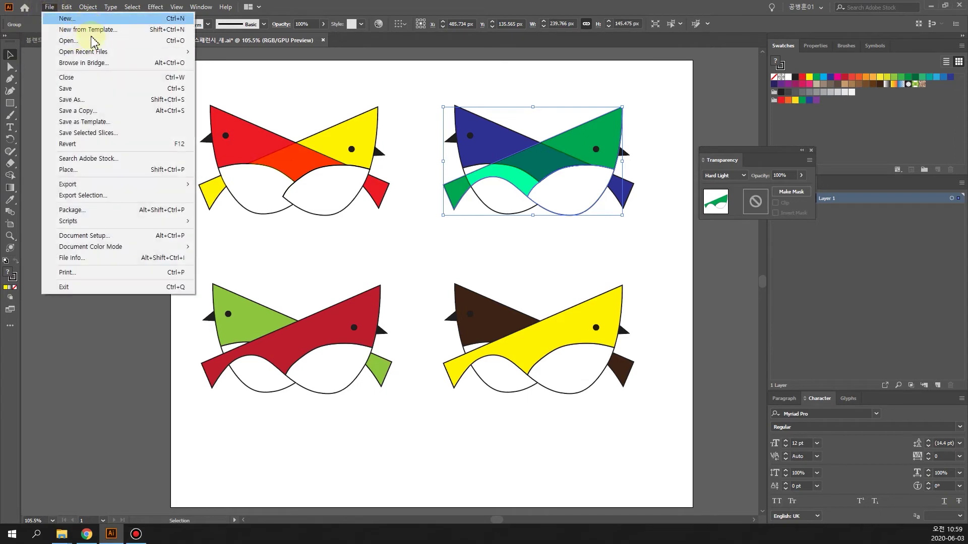
click(96, 41)
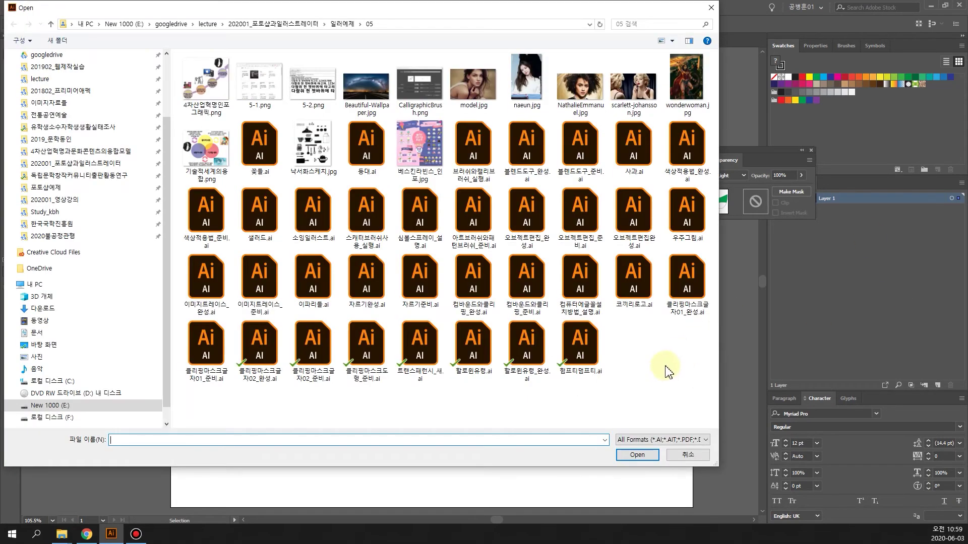
click(474, 344)
click(636, 456)
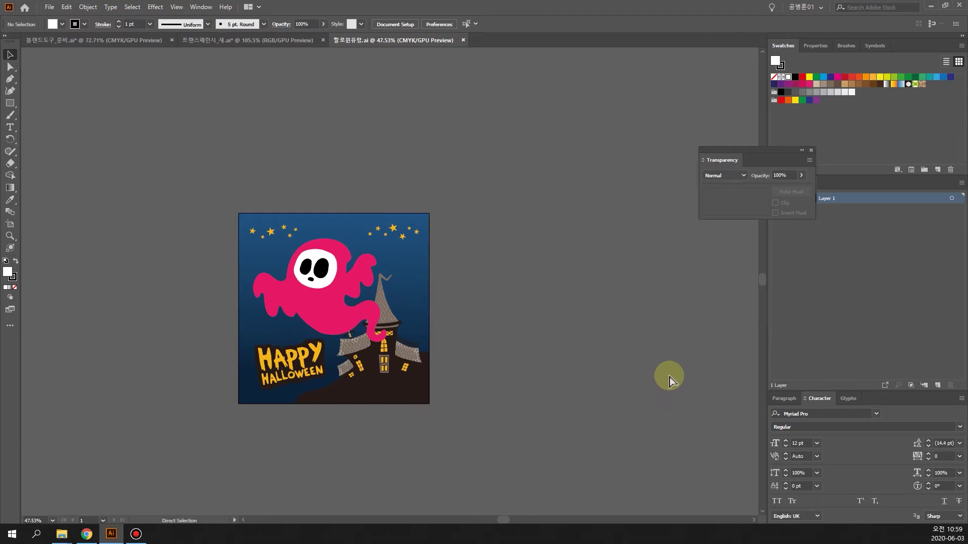
key(ctrl+0)
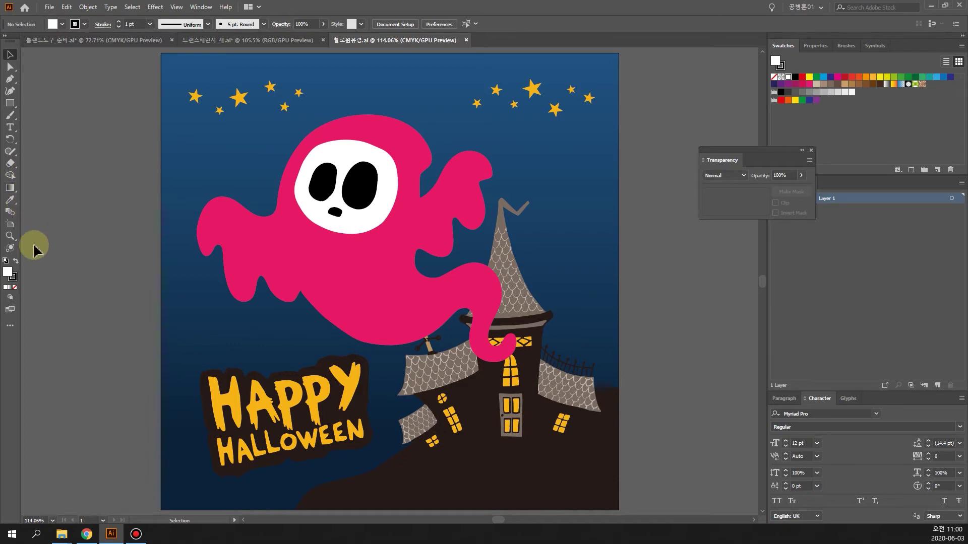
Draw a white rectangle about 145 × 119 mm over the pink ghost and nudge it down to cover the ghost completely
click(9, 103)
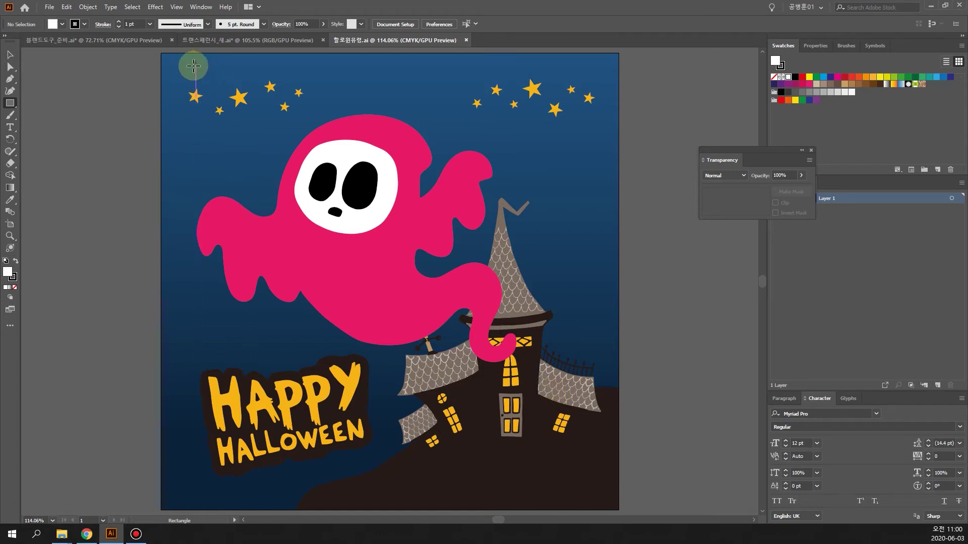
drag(193, 66, 525, 337)
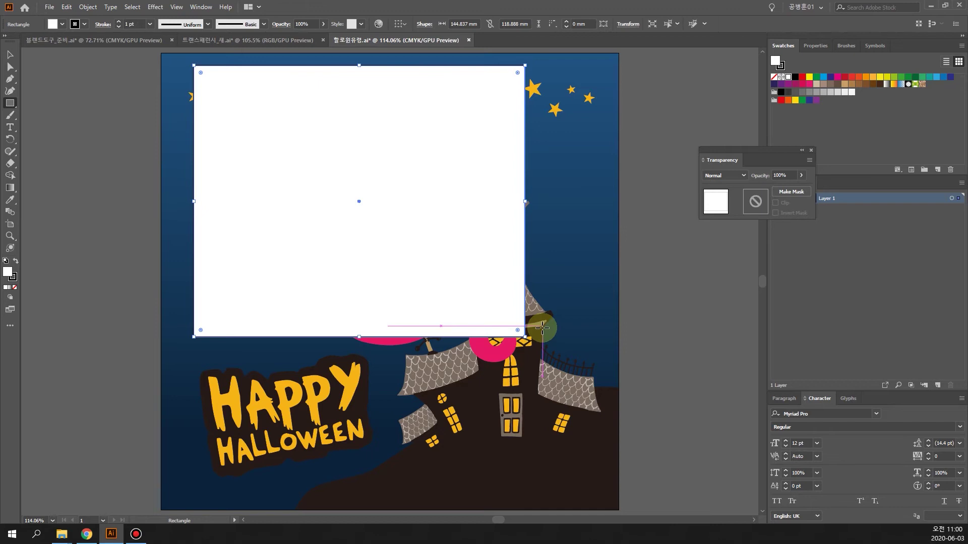
key(Down)
key(Down)
key(Down)
key(Down)
key(Down)
key(Down)
key(Down)
key(Down)
key(Down)
key(Down)
key(Down)
key(Down)
key(Down)
key(Down)
key(Down)
key(Down)
key(Down)
key(Down)
key(Down)
key(Down)
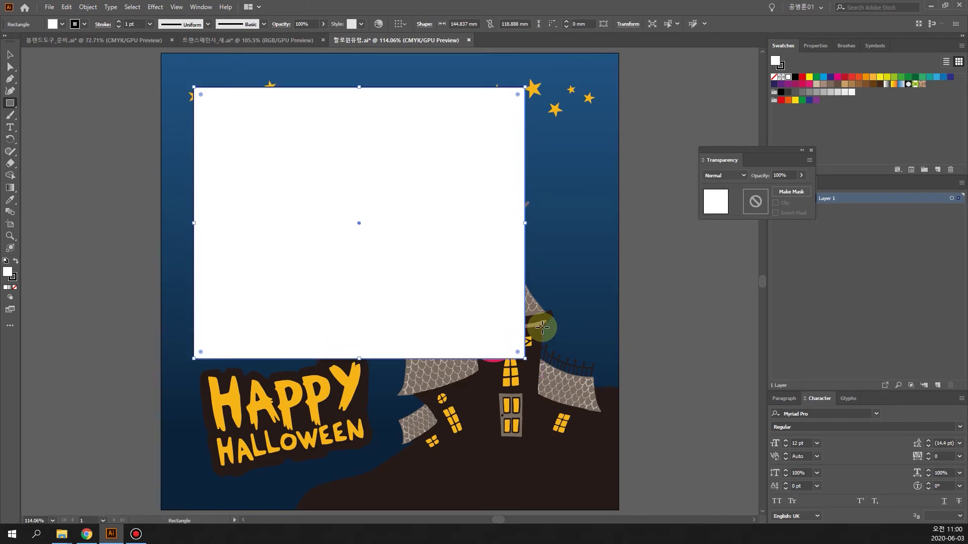
key(Down)
key(Down)
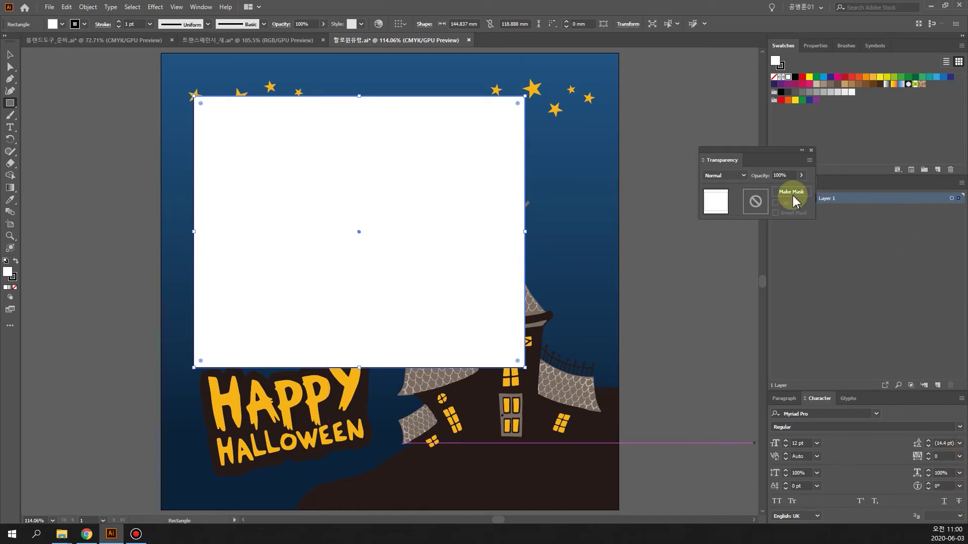
Fill the rectangle with the white-to-black linear gradient and set its stroke to None
drag(749, 152, 684, 216)
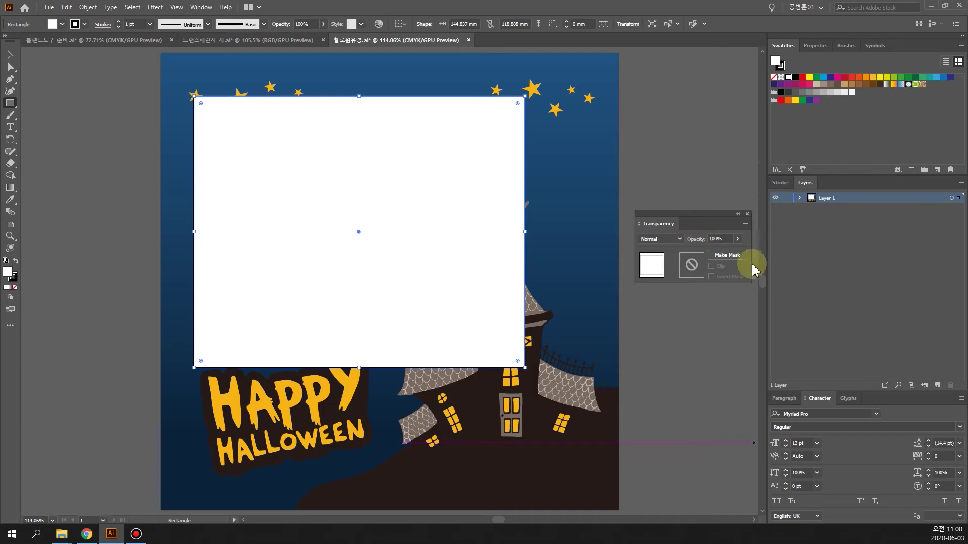
click(201, 7)
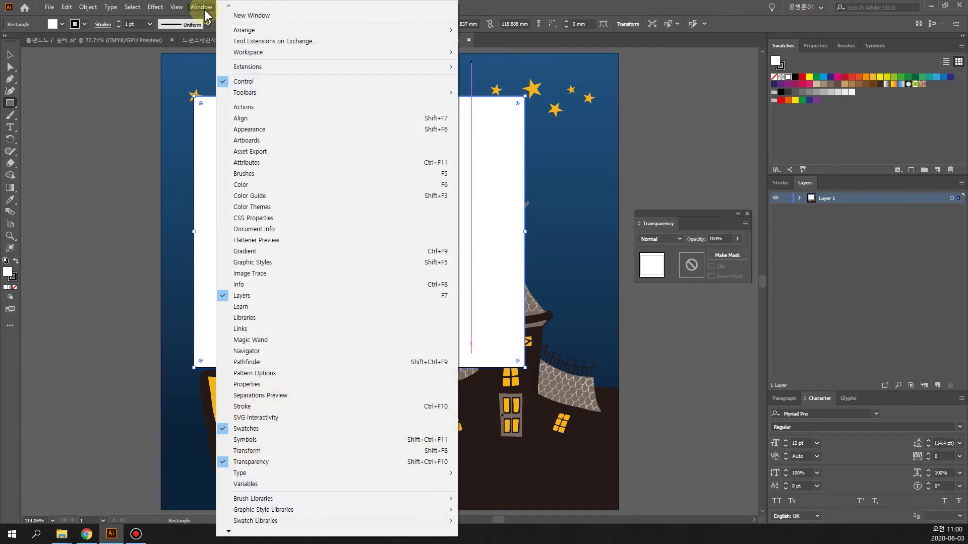
click(276, 251)
drag(786, 386, 796, 329)
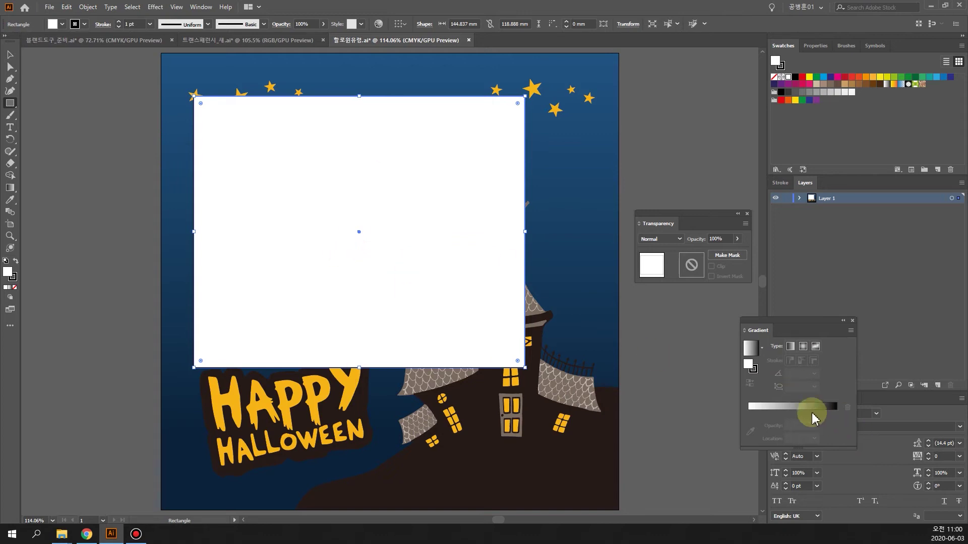
click(793, 407)
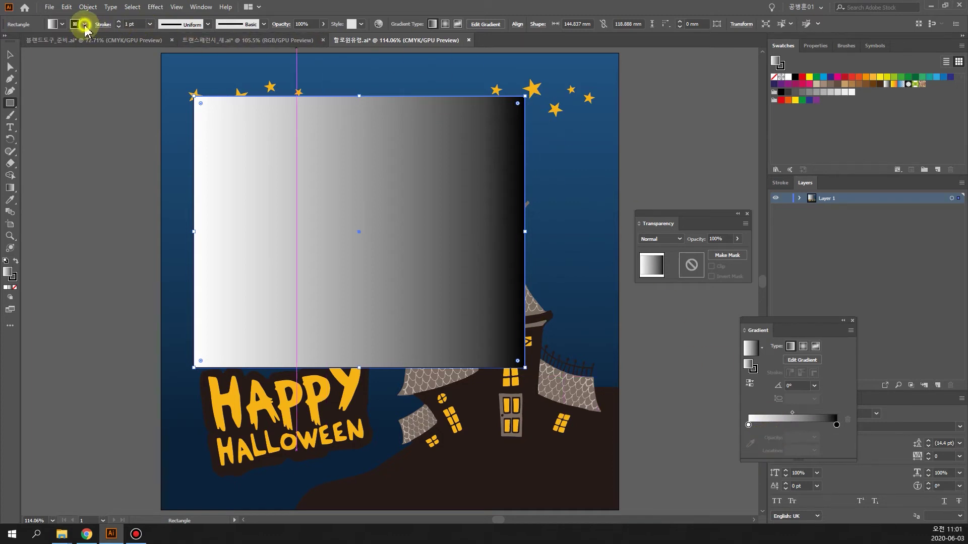
click(85, 25)
click(7, 42)
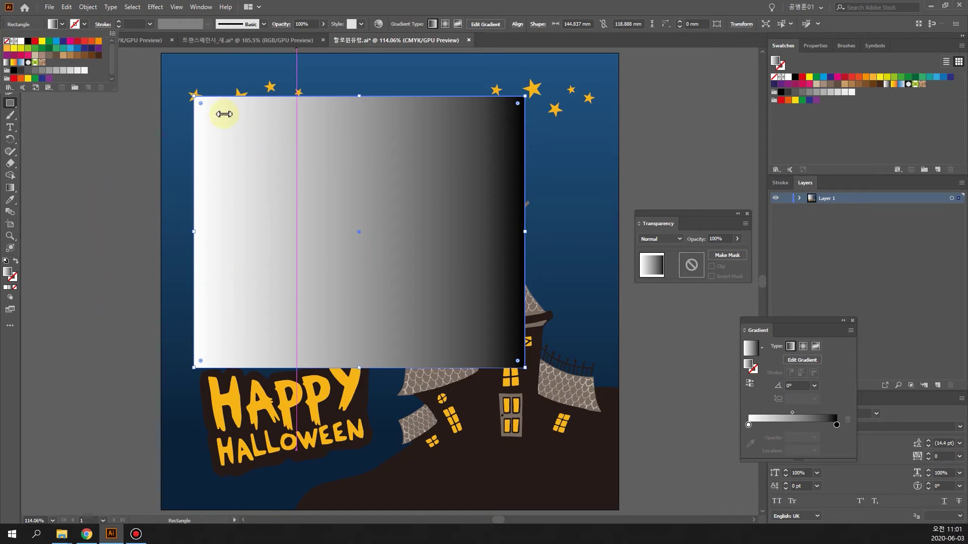
click(406, 4)
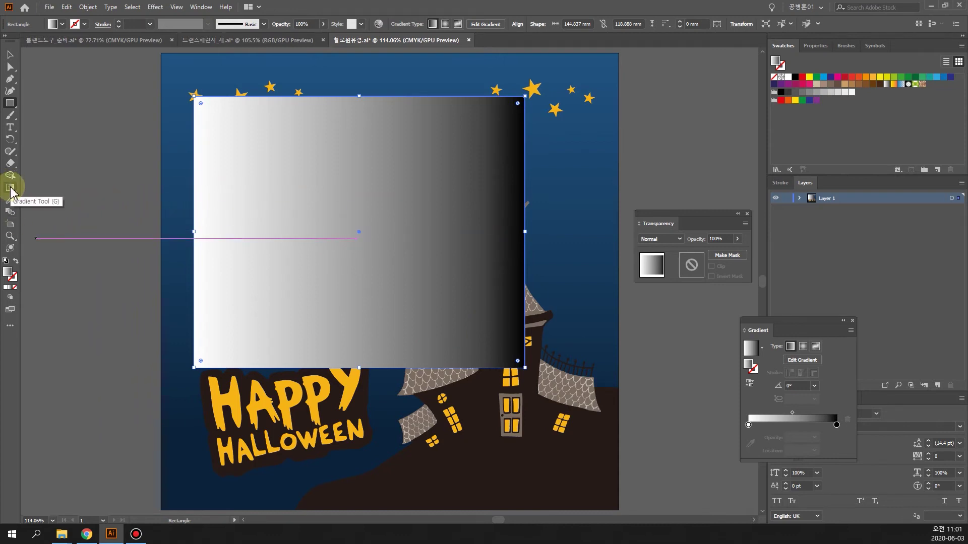
Redirect the rectangle's gradient diagonally from its upper-left to its lower-right corner and shift the midpoint slightly toward the white end
click(10, 188)
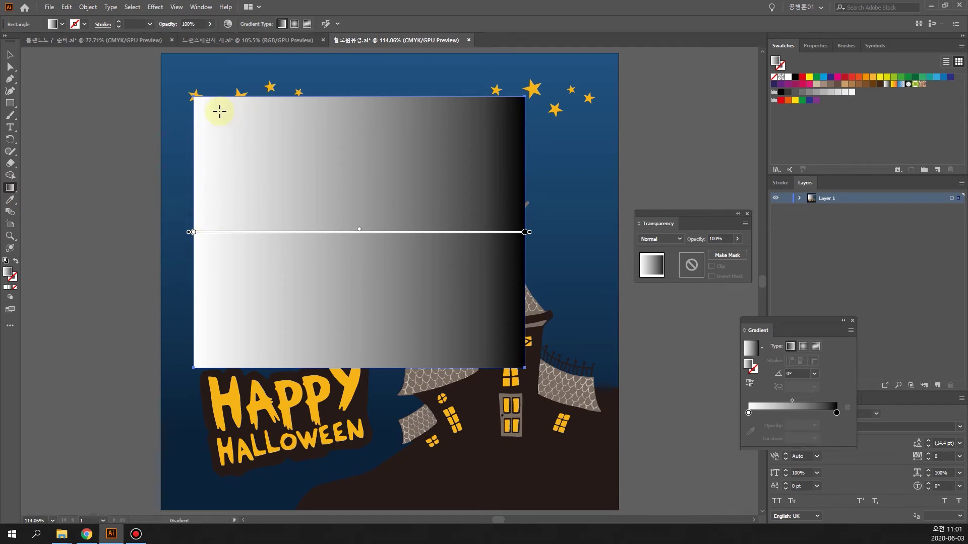
drag(204, 104, 518, 363)
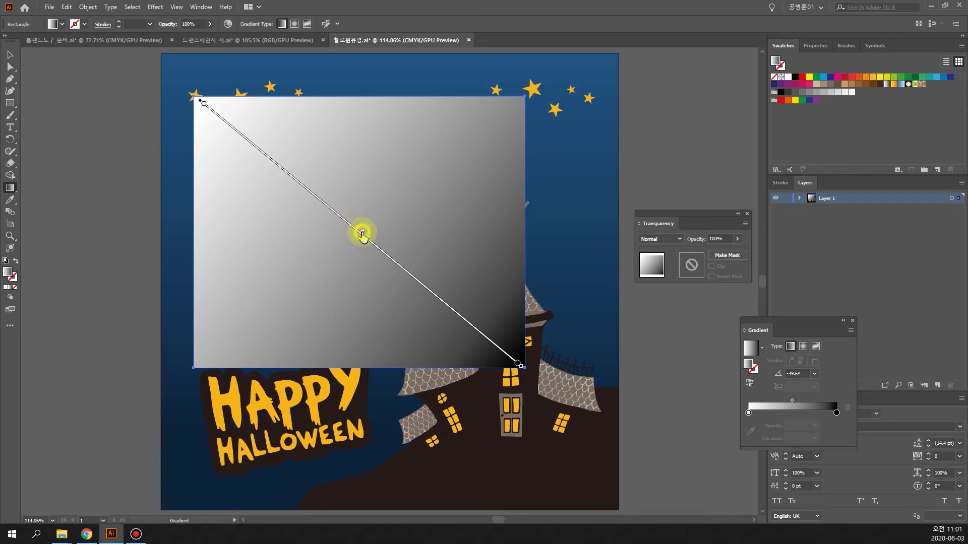
drag(342, 217, 341, 212)
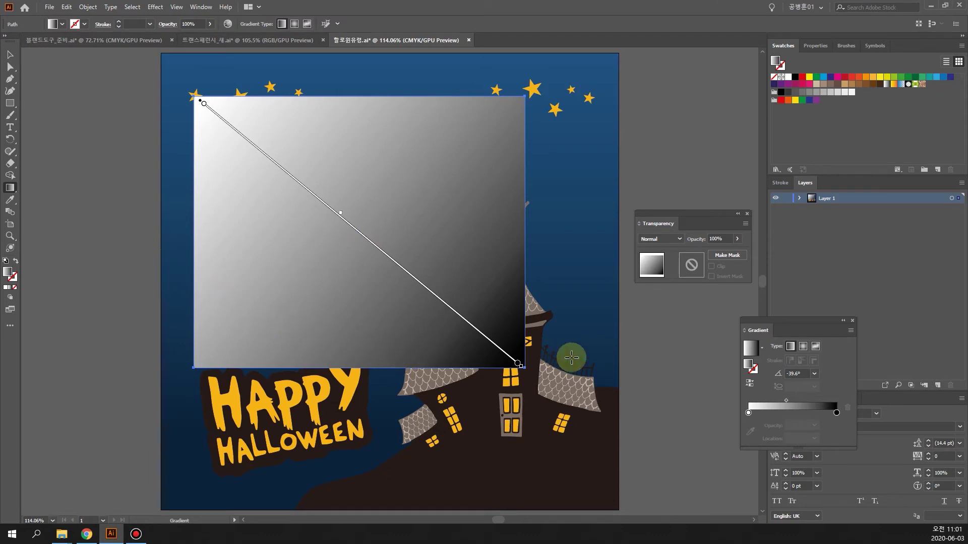
Try making an opacity mask with only the gradient rectangle selected, and undo it
click(727, 255)
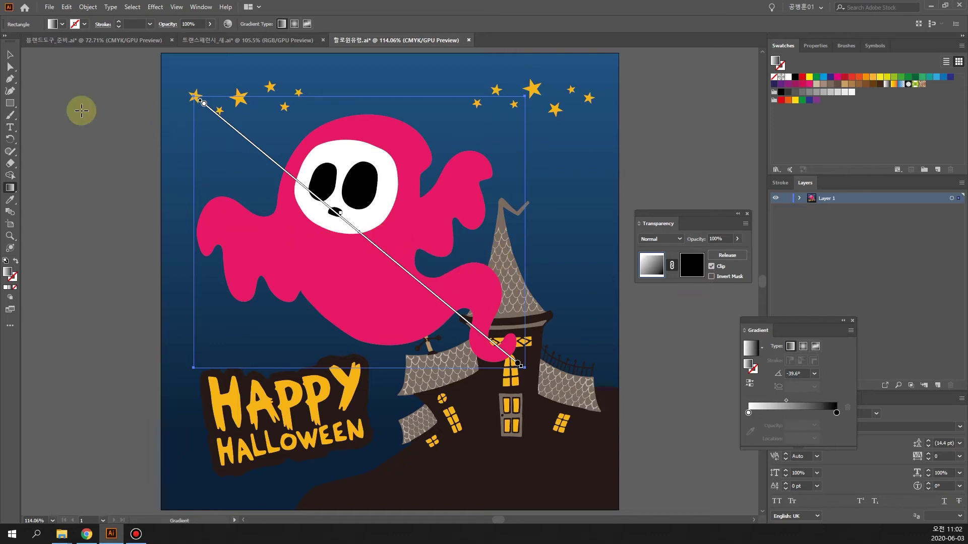
key(ctrl+z)
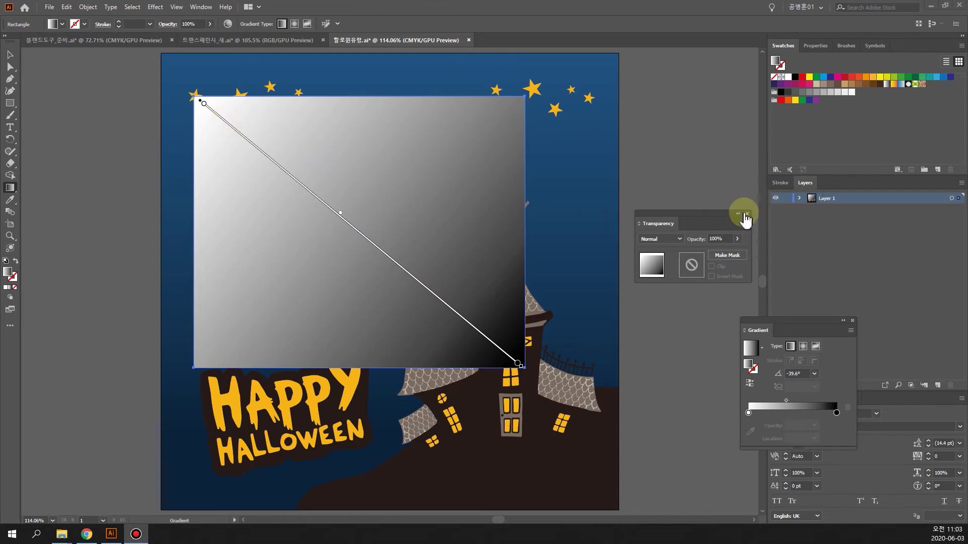
Expand Layer 1 to list its objects and enlarge the layer rows through the Layers panel options
click(802, 198)
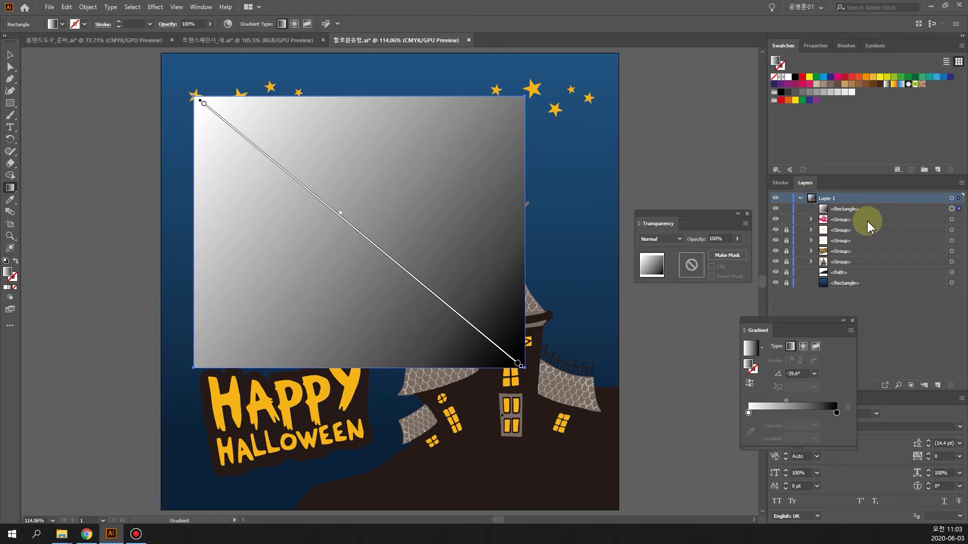
click(962, 184)
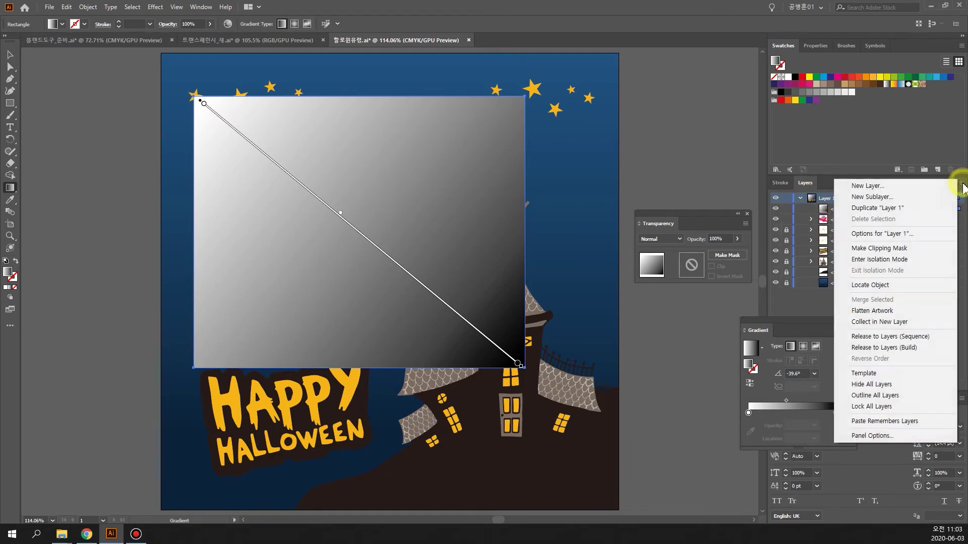
click(904, 439)
click(439, 235)
click(476, 351)
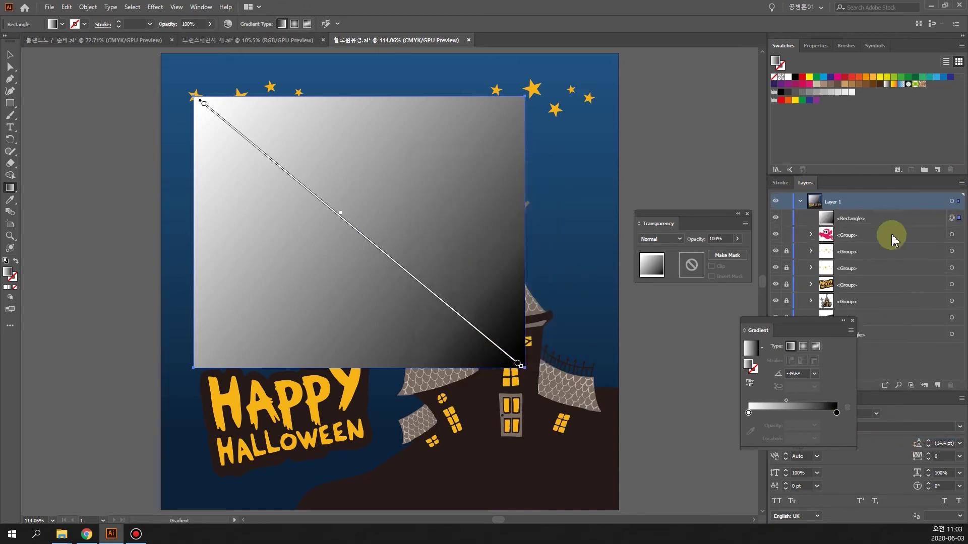
Add the pink ghost group to the rectangle selection and make an opacity mask from the two
shift+click(952, 236)
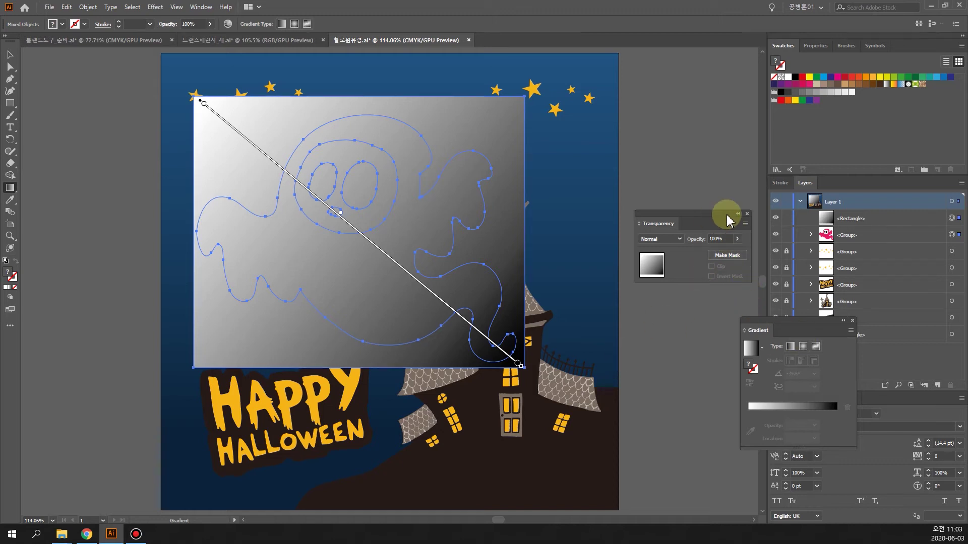
click(721, 255)
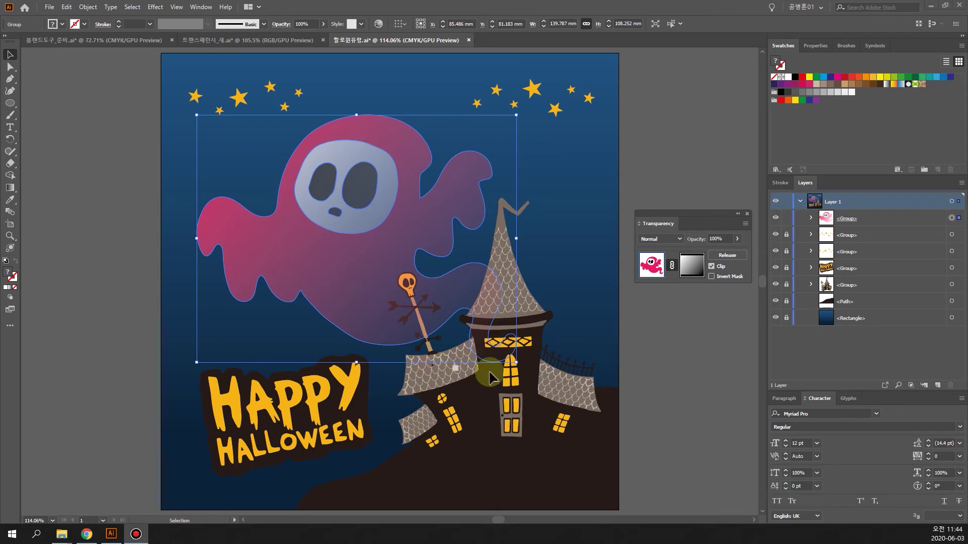
Try the Darken, Multiply and Color Burn blending modes on the masked ghost group
click(679, 240)
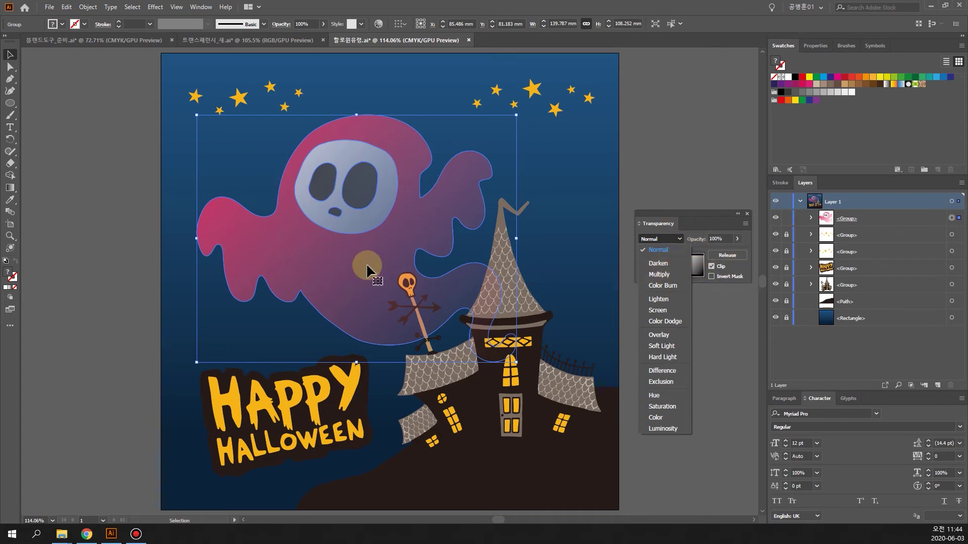
click(660, 266)
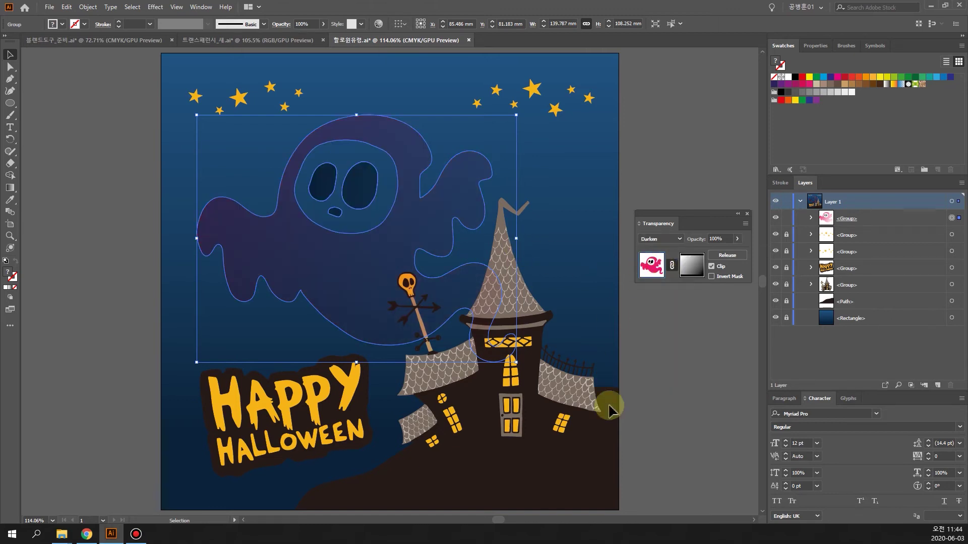
click(683, 425)
click(387, 240)
click(680, 239)
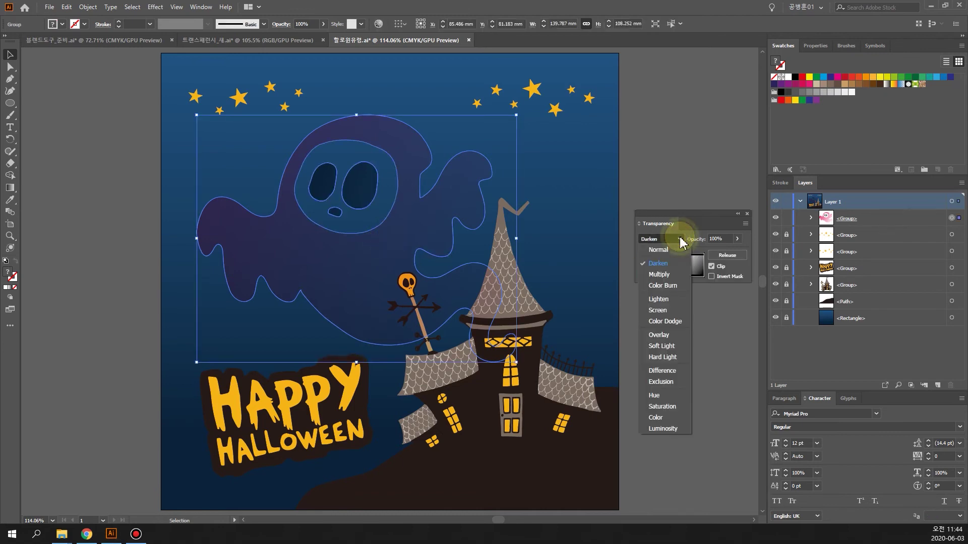
click(665, 272)
click(679, 240)
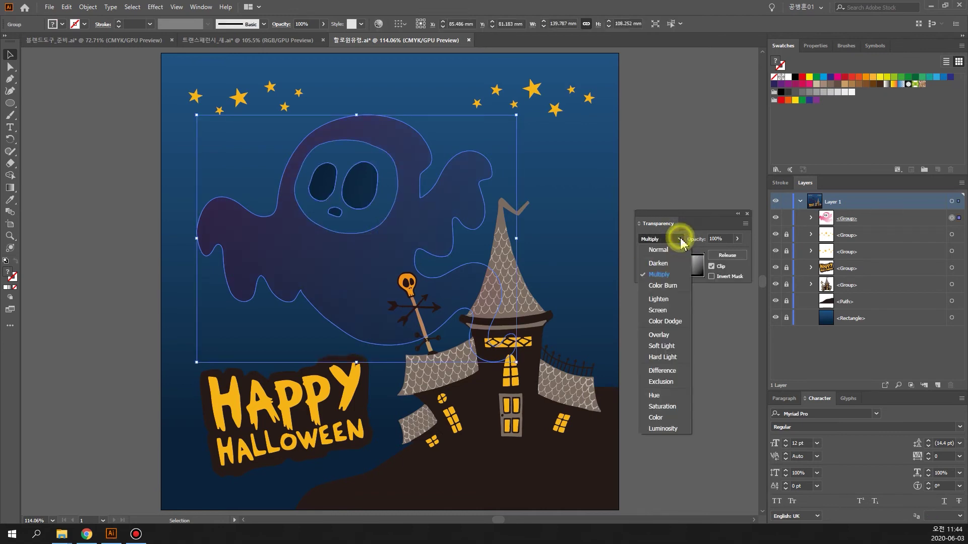
click(660, 280)
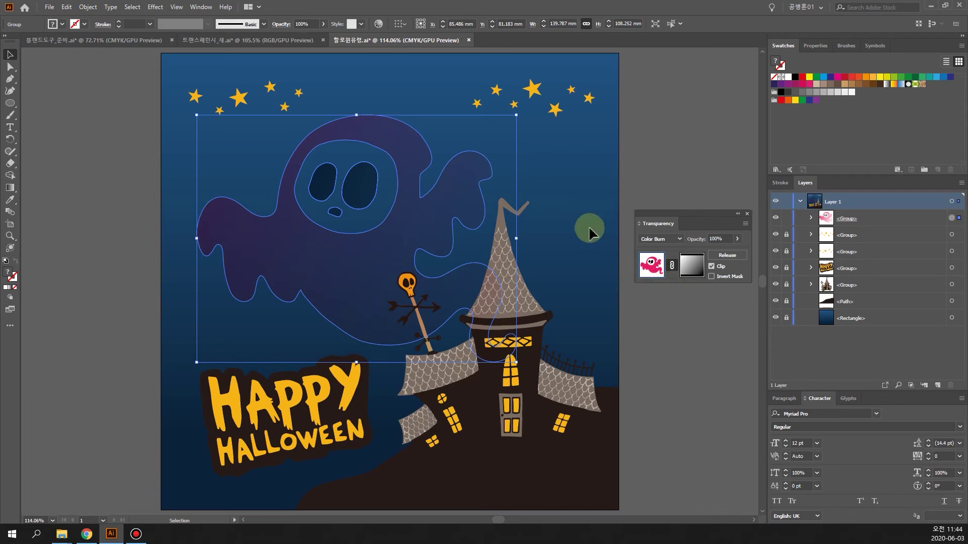
Try the Lighten, Screen and Color Dodge blending modes on the masked ghost group
click(671, 240)
click(657, 302)
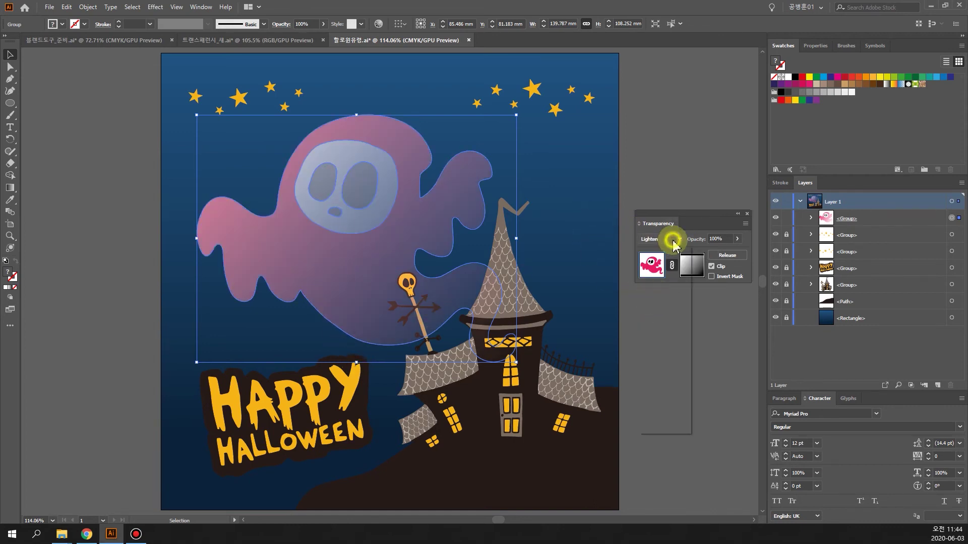
click(671, 239)
click(659, 318)
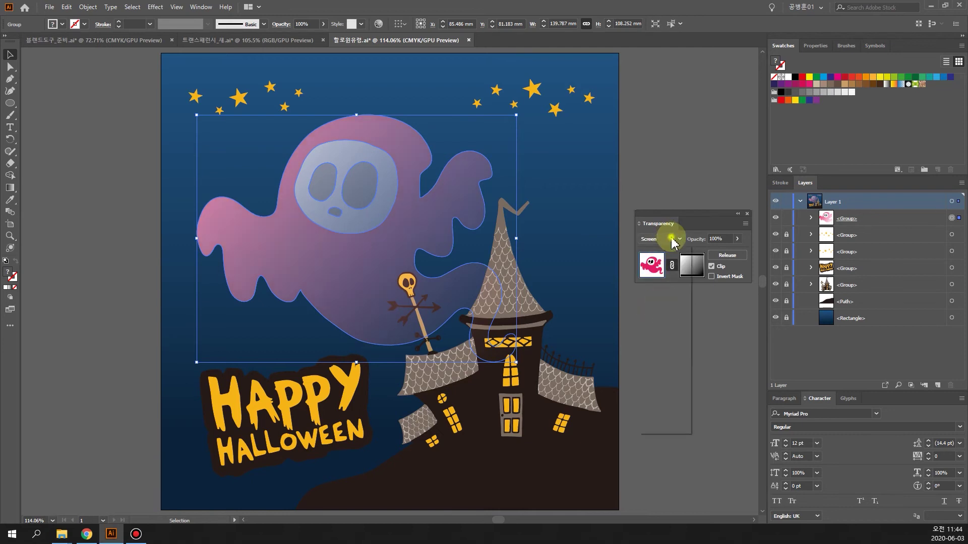
click(672, 241)
click(669, 316)
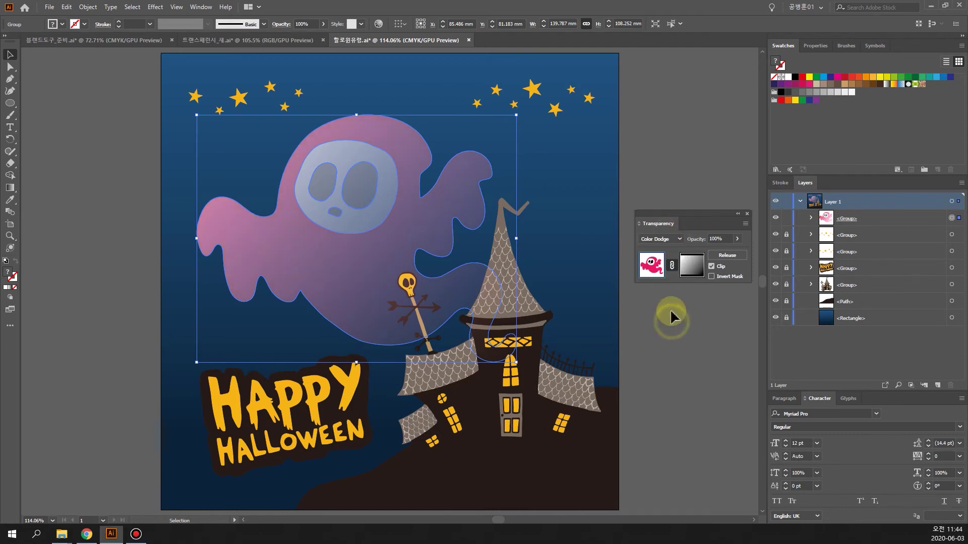
Try the Overlay blending mode on the masked ghost group, and set it to Soft Light
click(662, 244)
click(662, 338)
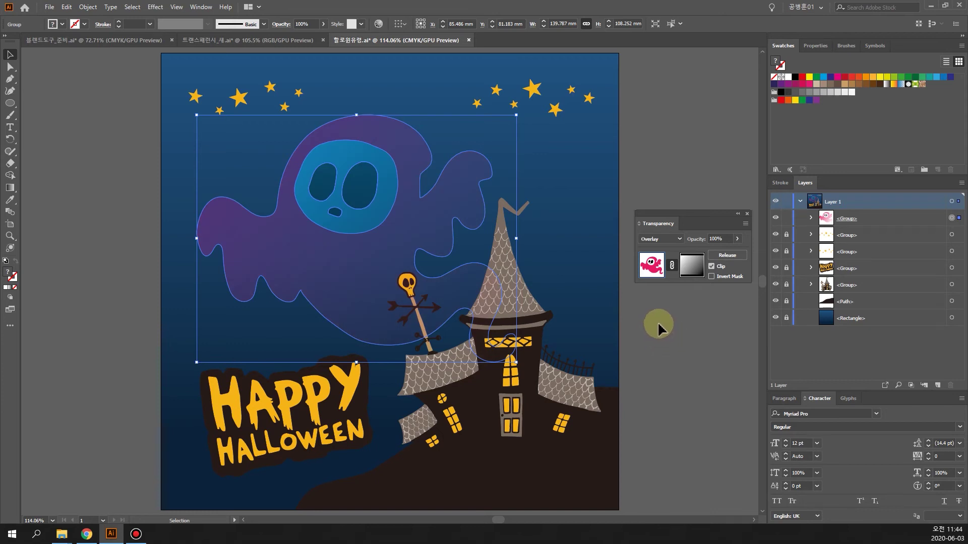
click(673, 244)
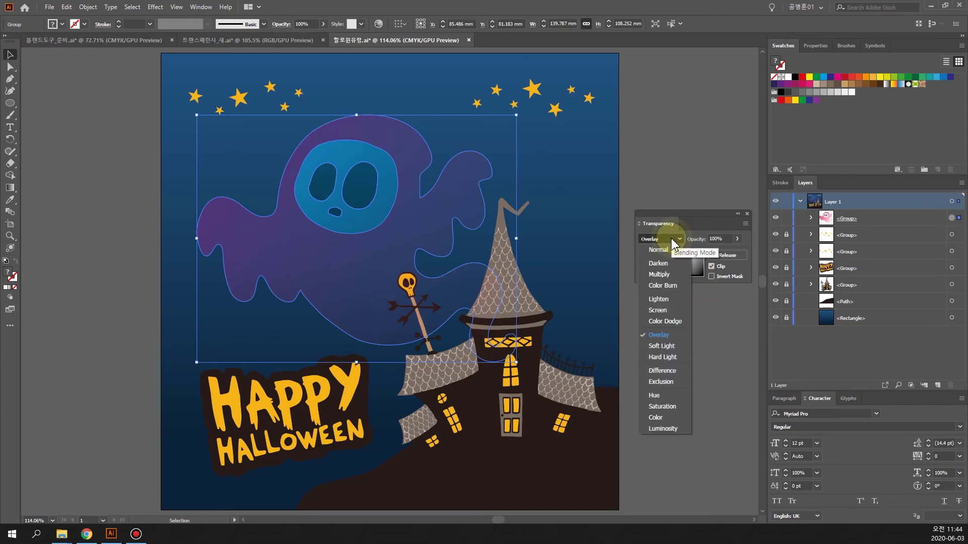
click(662, 341)
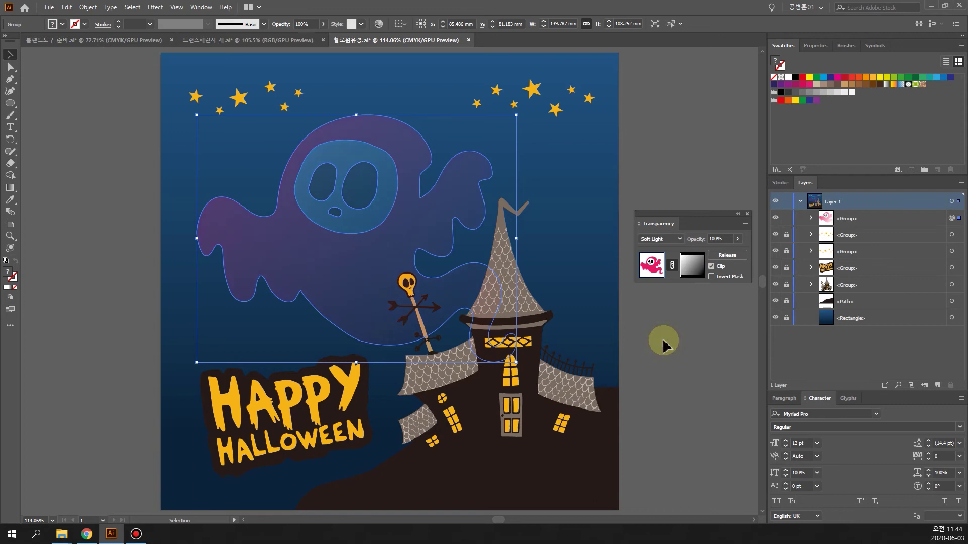
Try the Difference, Exclusion and Hue blending modes on the masked ghost group
click(655, 239)
click(658, 371)
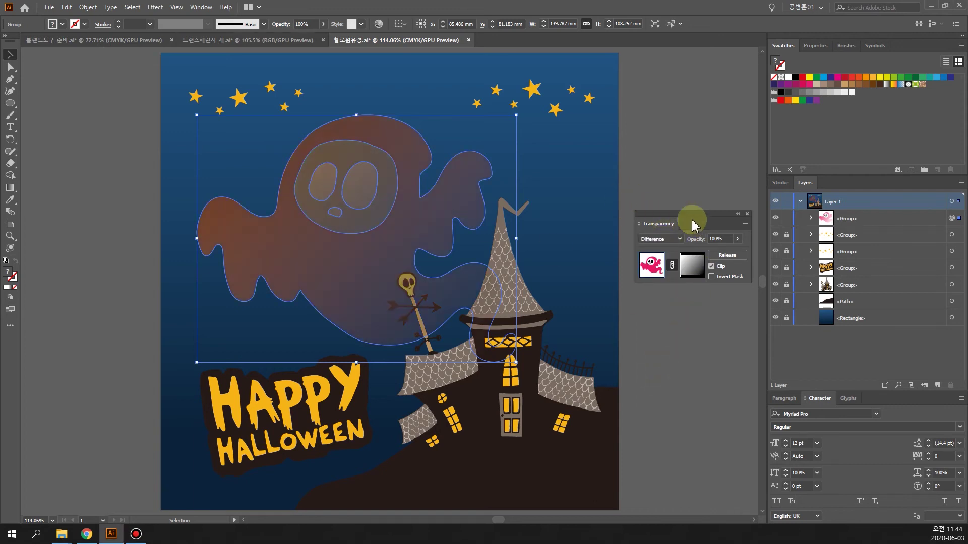
click(673, 240)
click(675, 384)
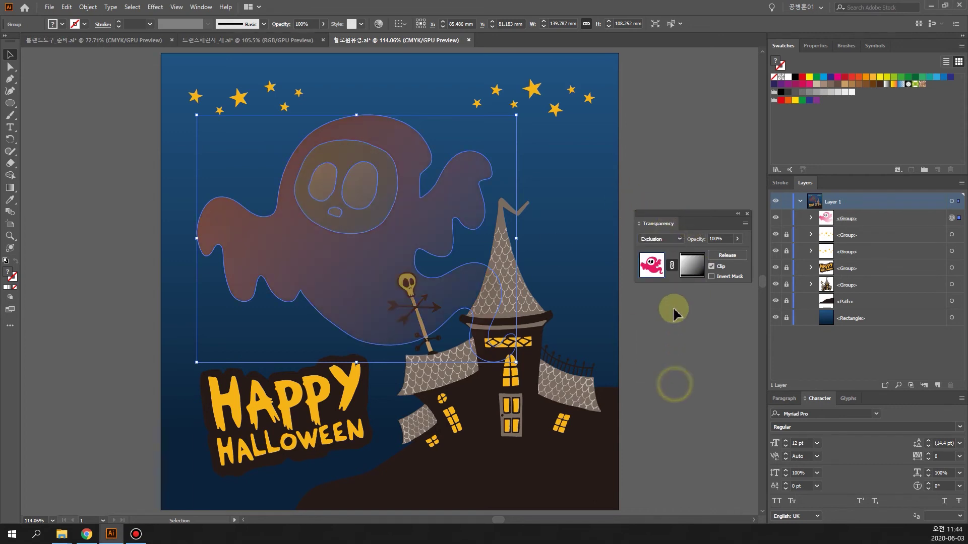
click(674, 239)
click(675, 395)
Try the Saturation, Color and Luminosity blending modes on the masked ghost group
click(676, 240)
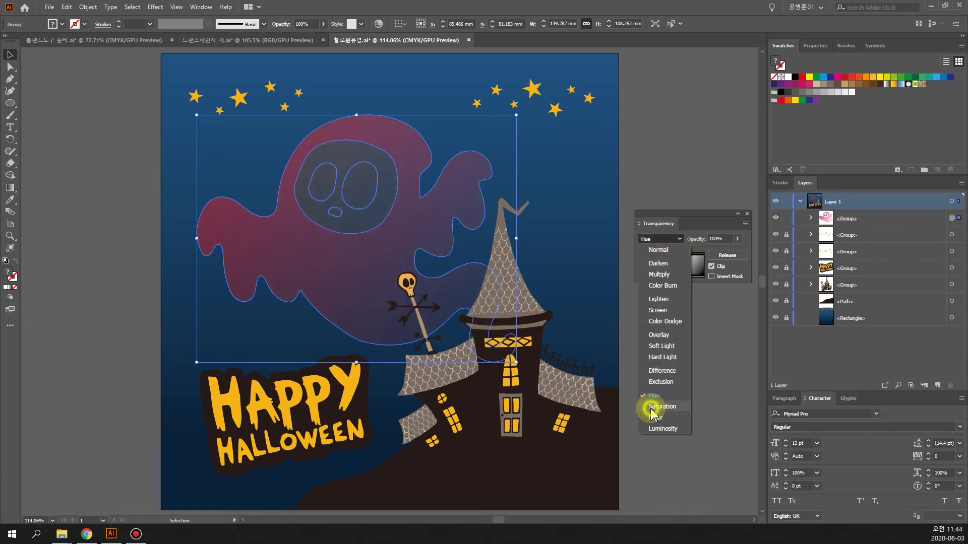
click(654, 408)
click(676, 239)
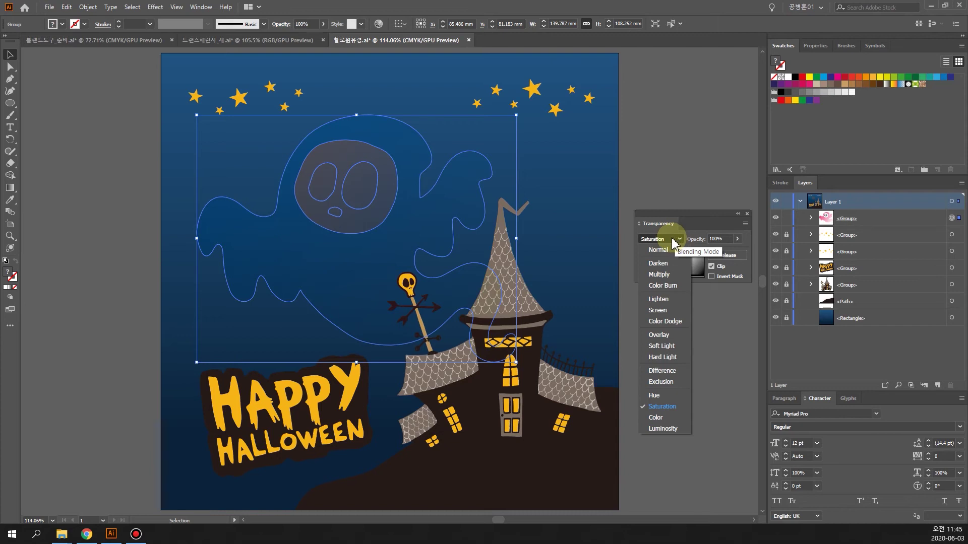
click(660, 418)
click(675, 239)
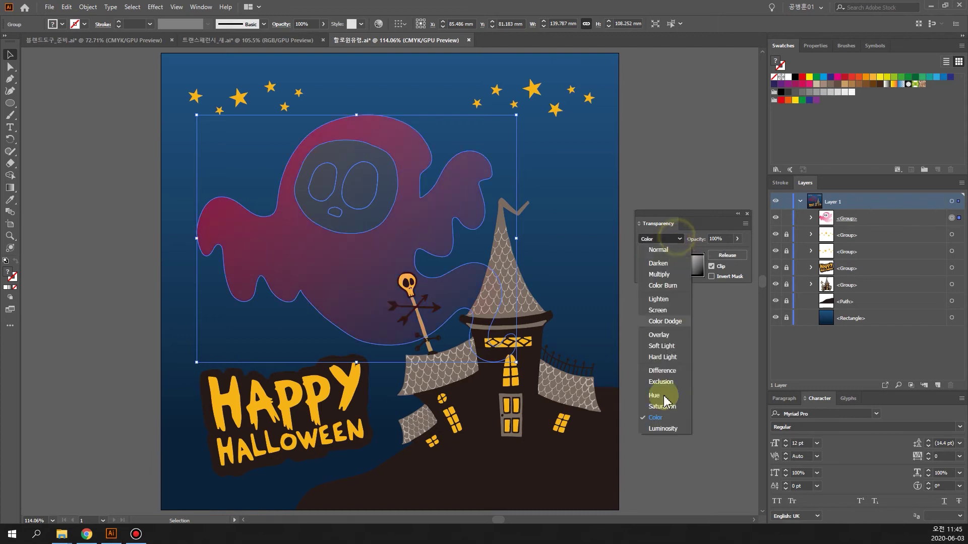
click(657, 432)
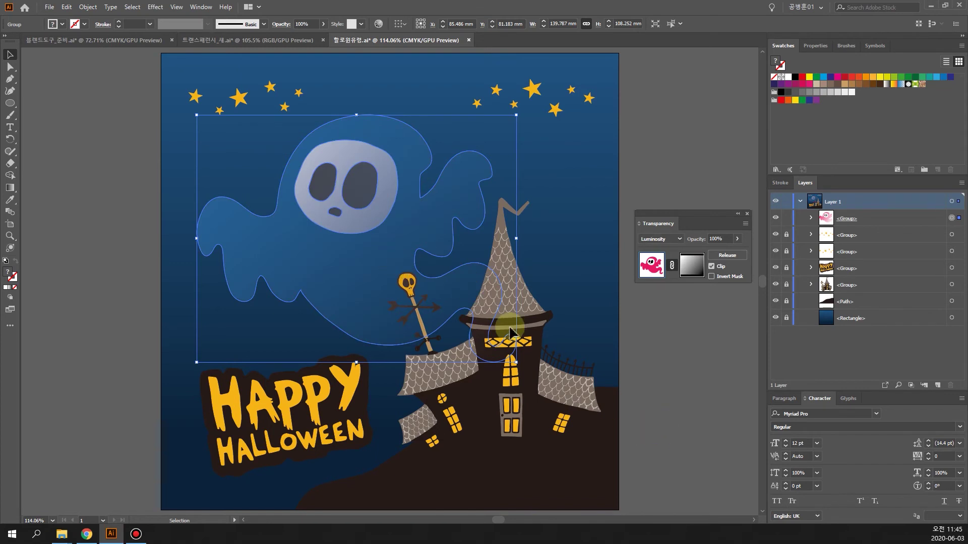
Set the ghost group's blending mode to Normal, and turn Invert Mask on and off again to compare the fade
click(676, 239)
click(660, 252)
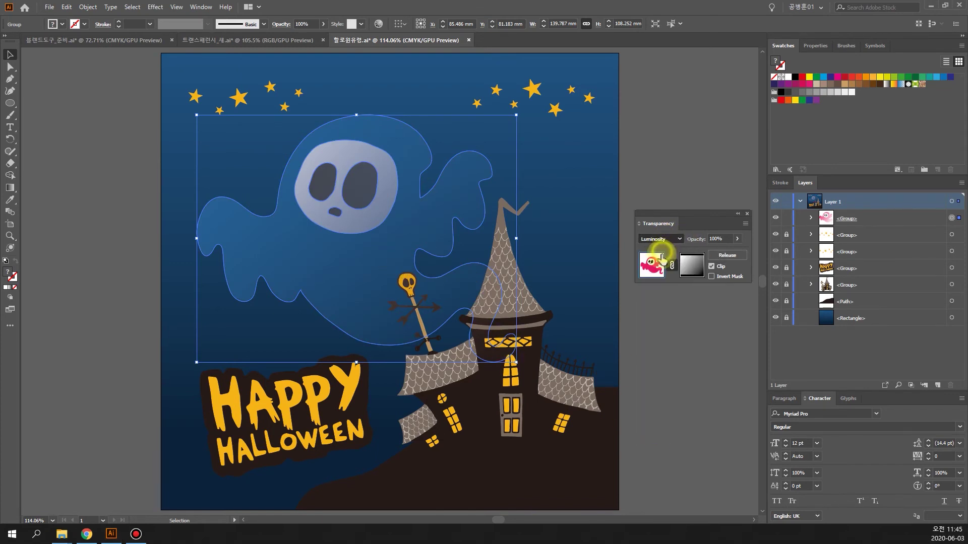
click(711, 277)
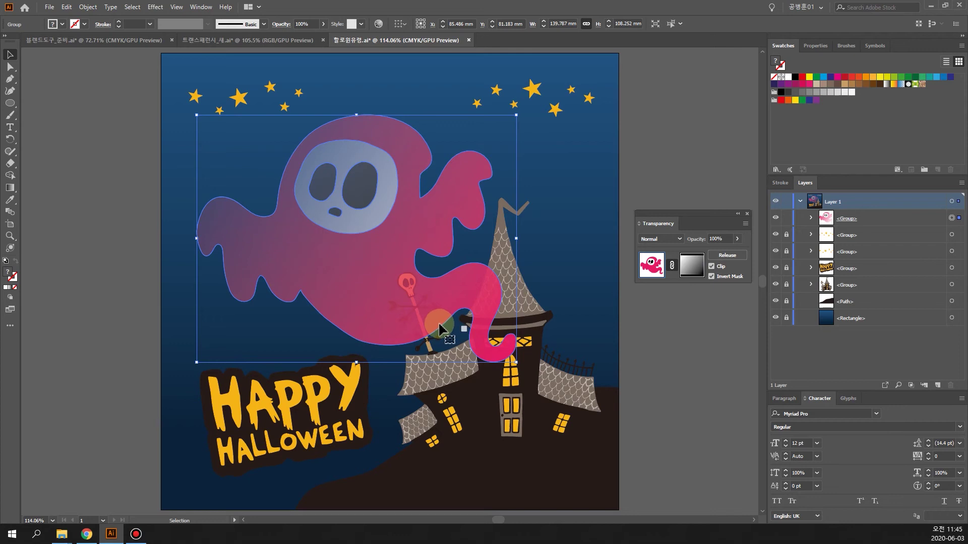
click(711, 277)
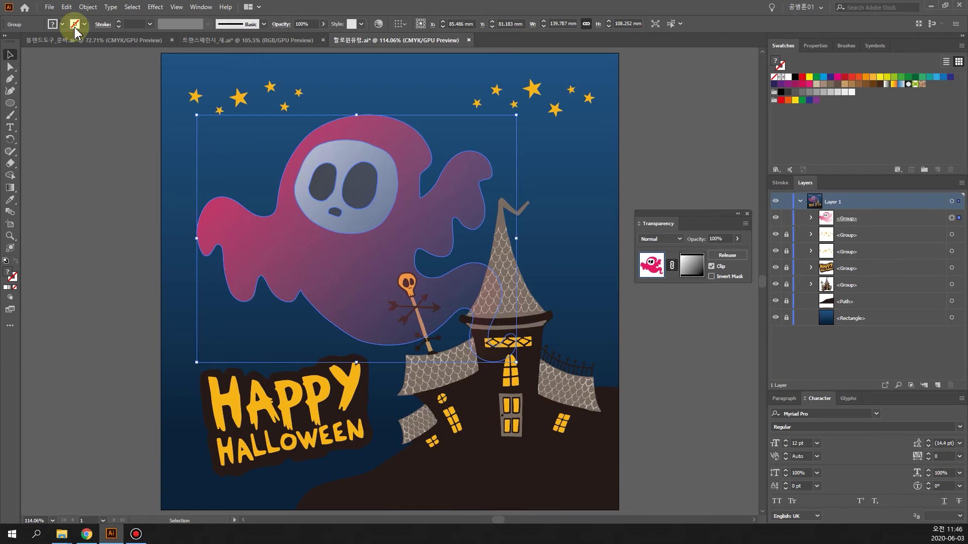
Open the practice file 이미지트레이스_준비.ai
click(49, 8)
click(57, 43)
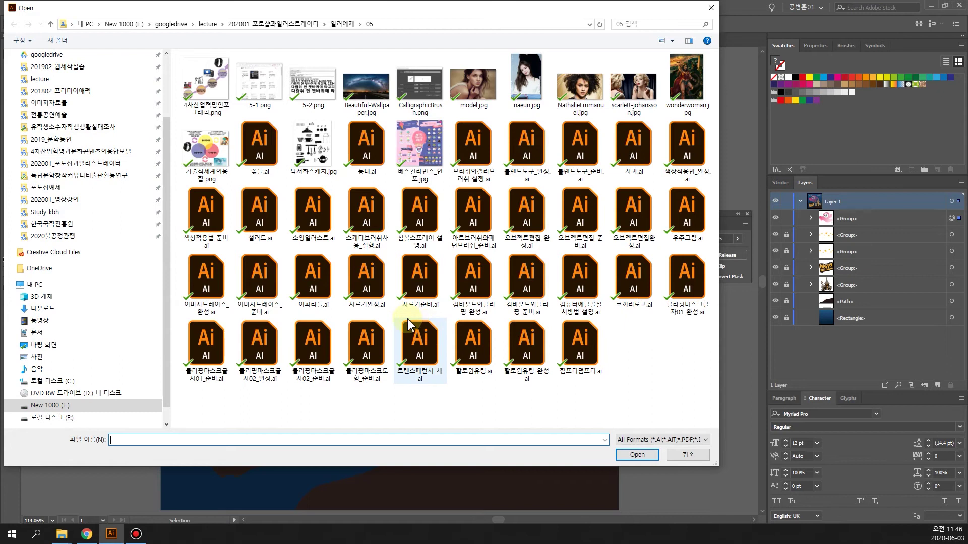
click(258, 277)
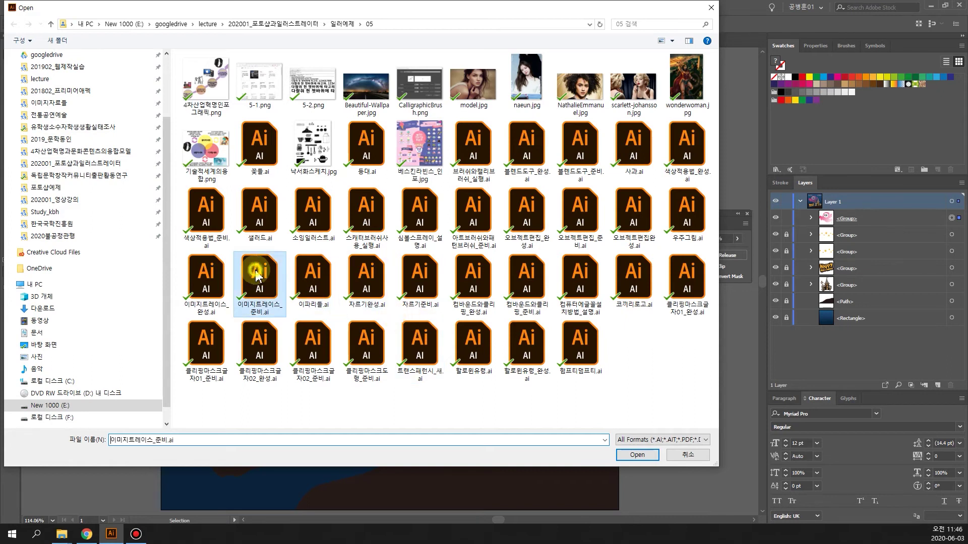
click(637, 455)
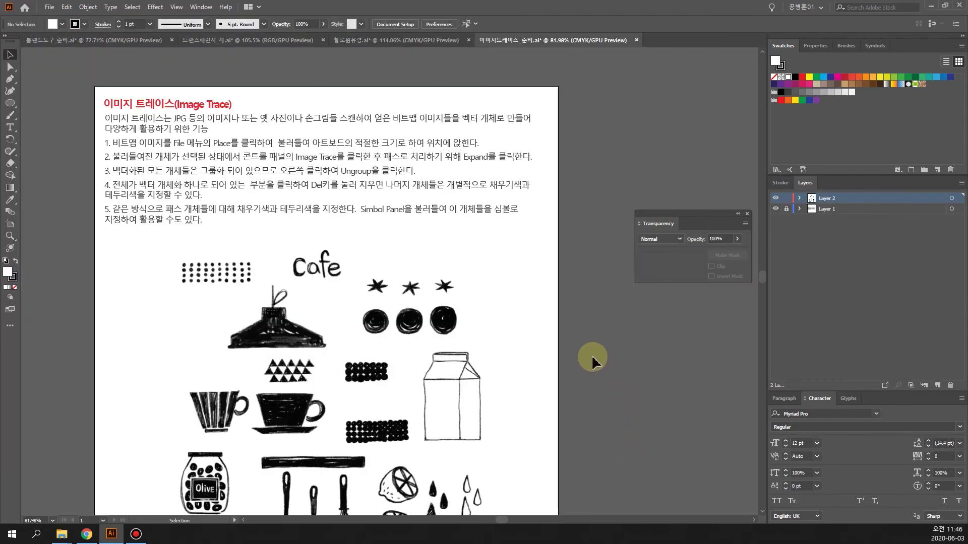
Select the linked cafe sketch image below the Image Trace instructions
scroll(336, 196, down, 1)
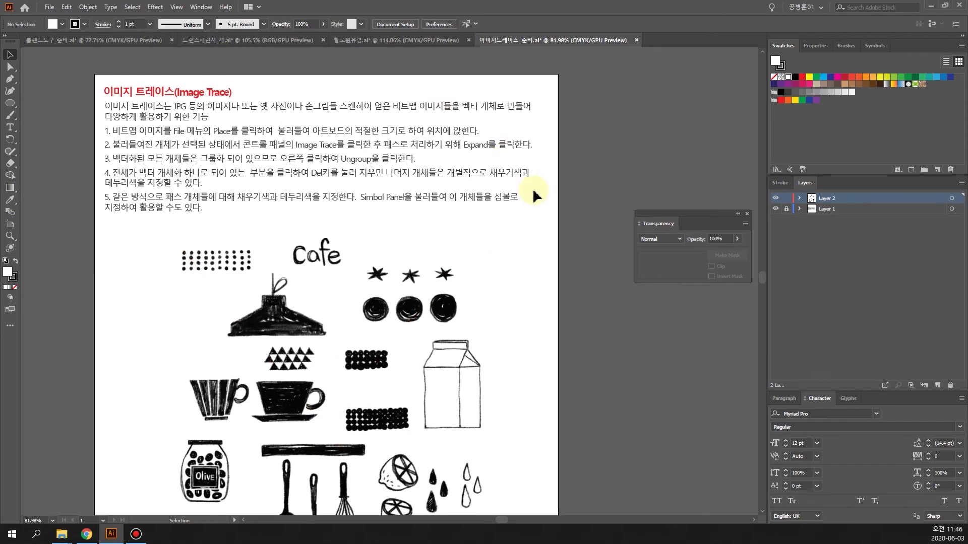
scroll(547, 303, down, 1)
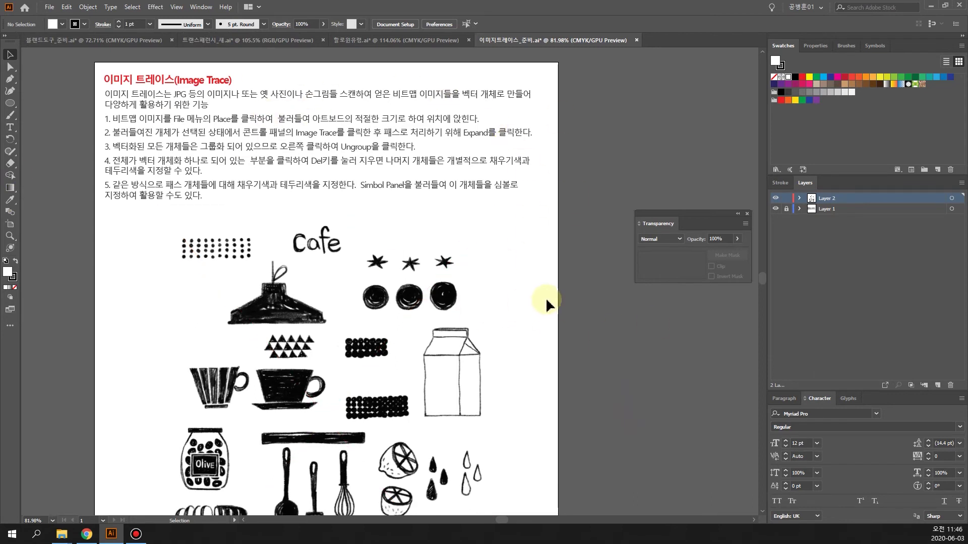
scroll(547, 302, down, 4)
click(427, 218)
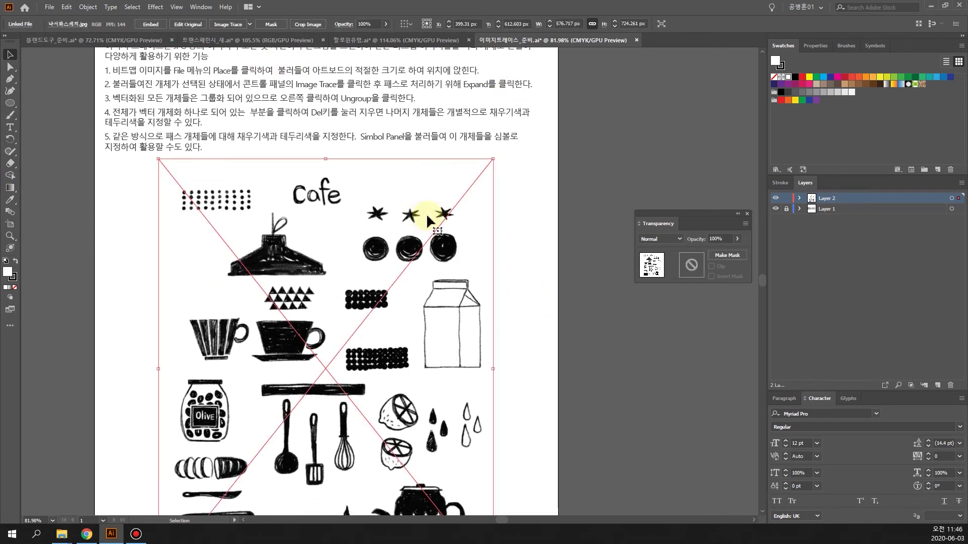
click(363, 258)
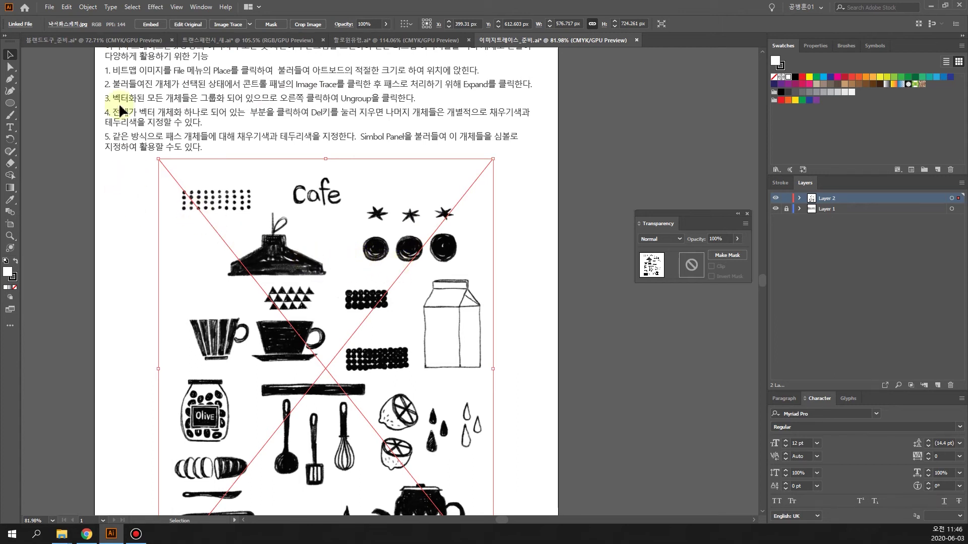
Find 낙서화스케치.jpg among the files available for placing and view it in the Photos app
click(49, 8)
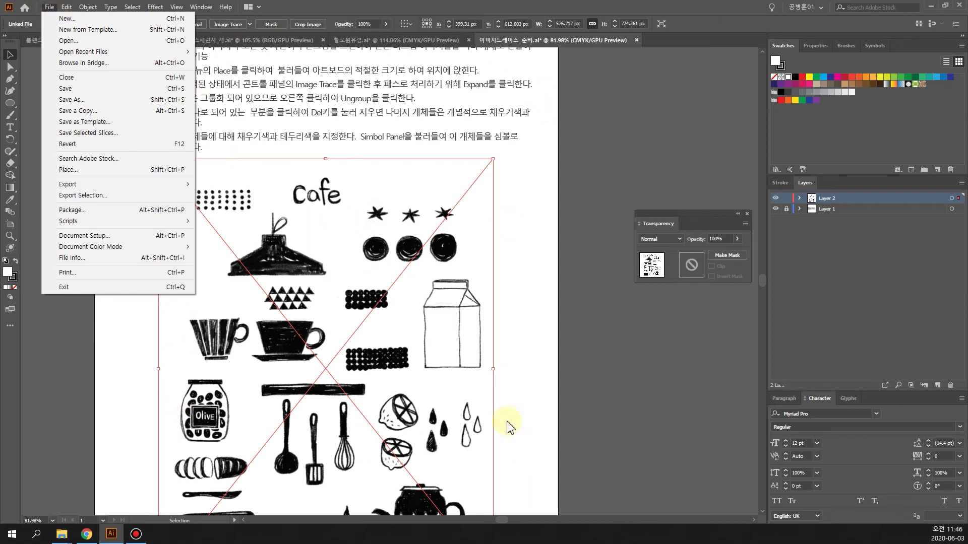
click(106, 172)
drag(432, 19, 560, 18)
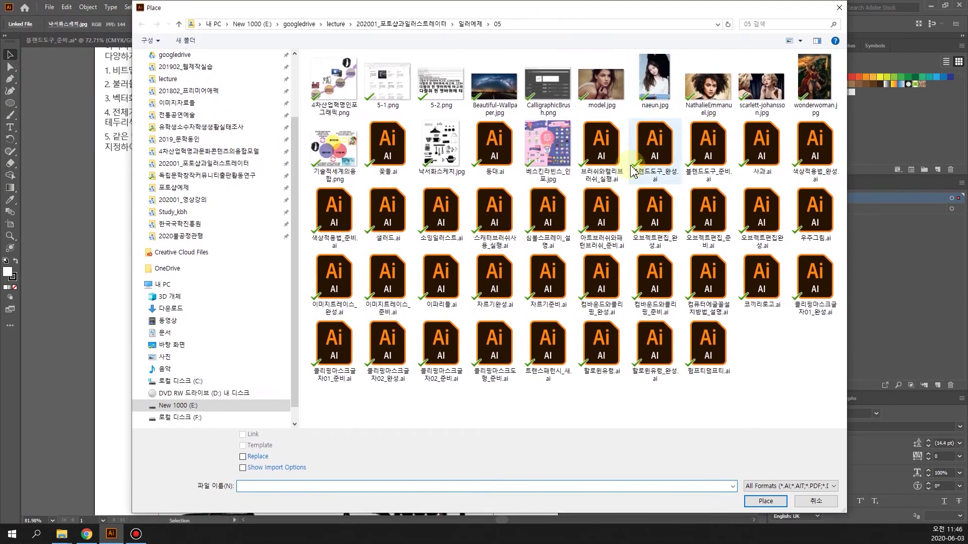
click(446, 161)
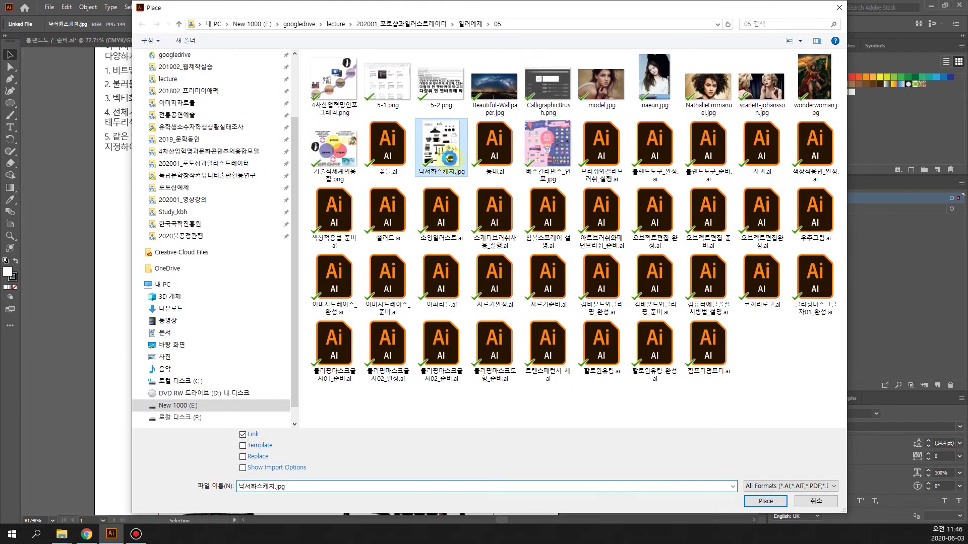
right_click(446, 160)
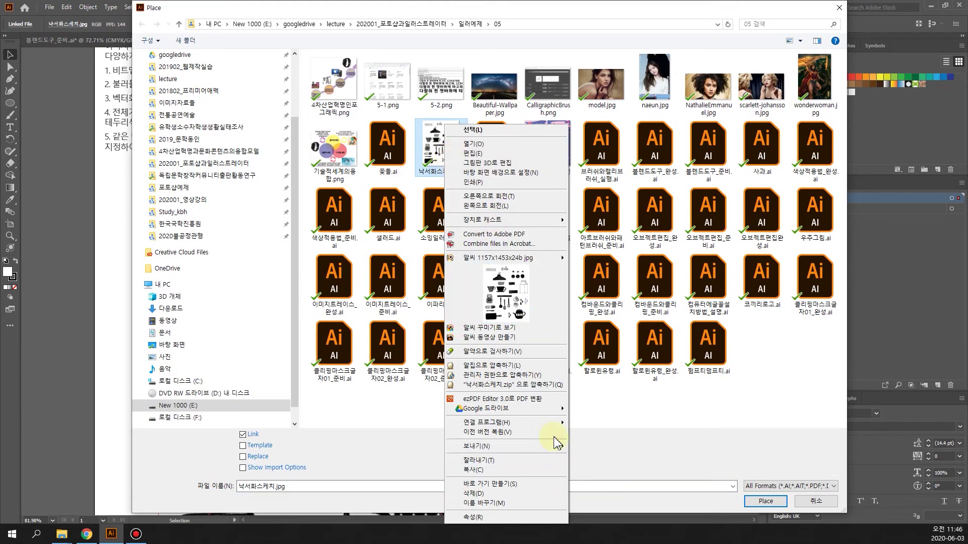
mouse_move(558, 433)
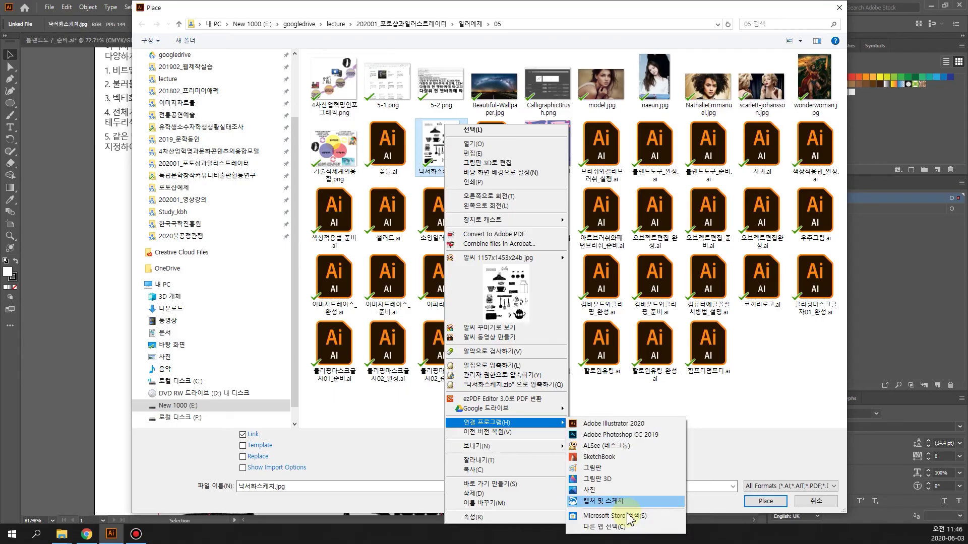
click(617, 492)
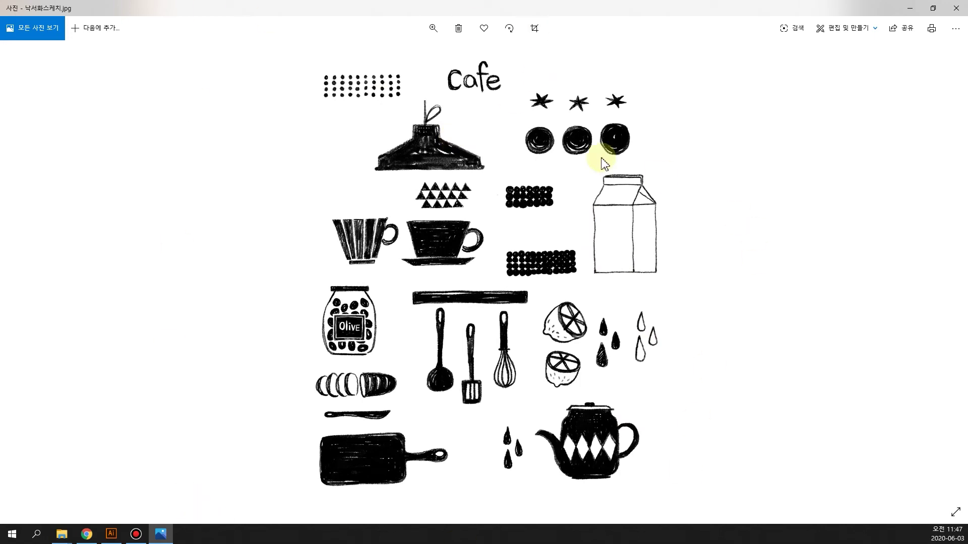
click(955, 8)
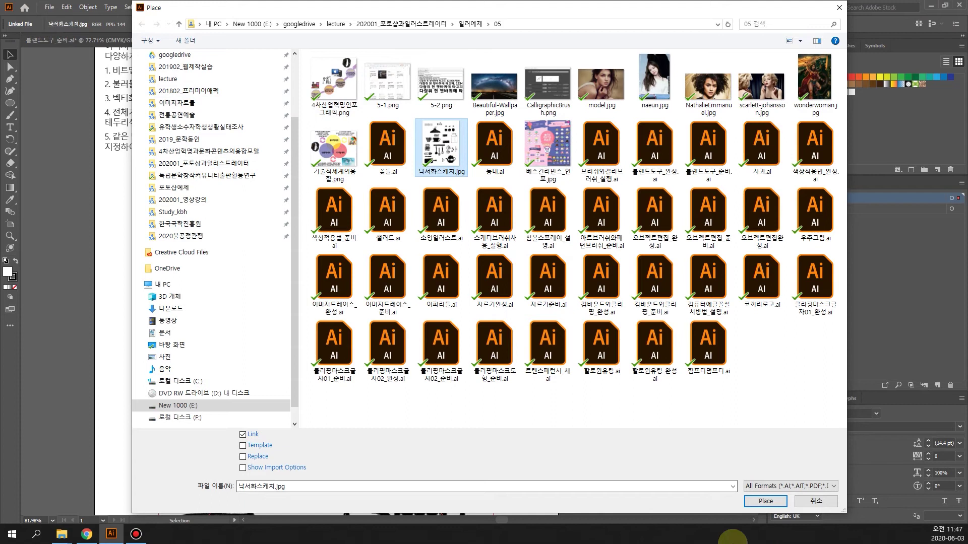
click(765, 501)
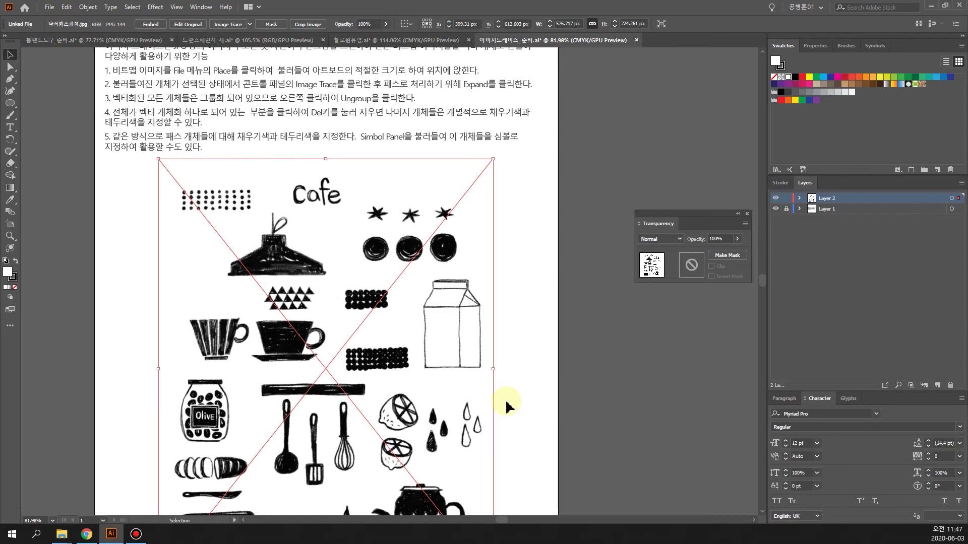
Close the floating Transparency panel and run Image Trace with the default preset on the selected cafe sketch
key(ctrl+0)
key(v)
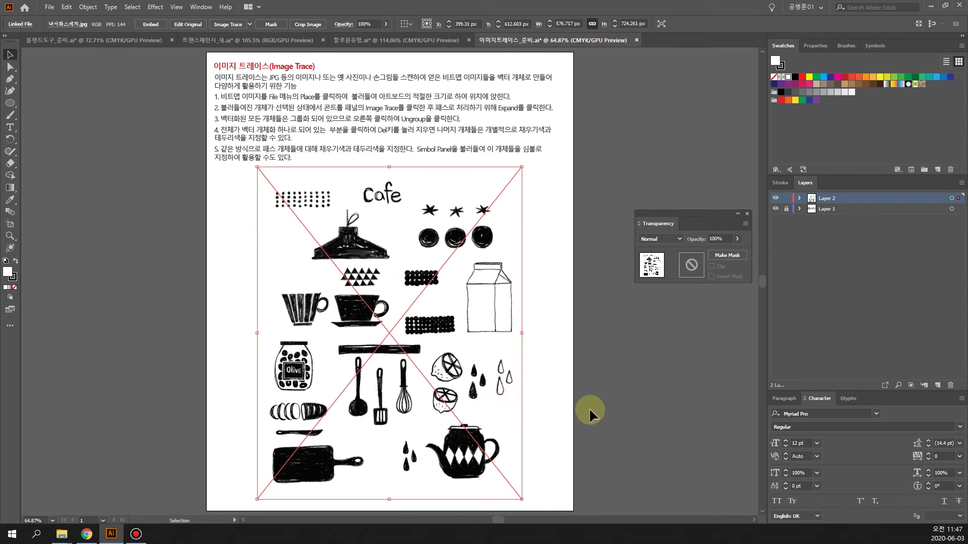
click(747, 216)
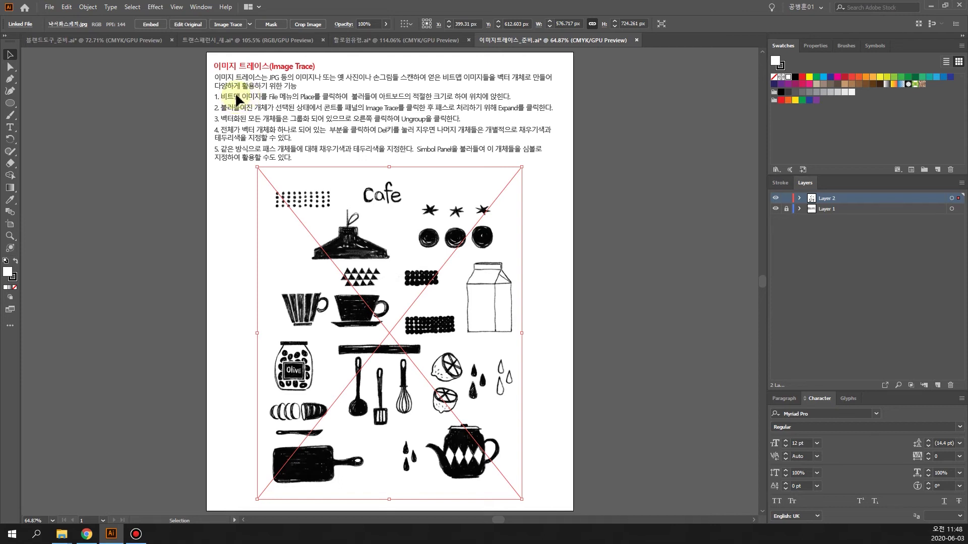
click(220, 26)
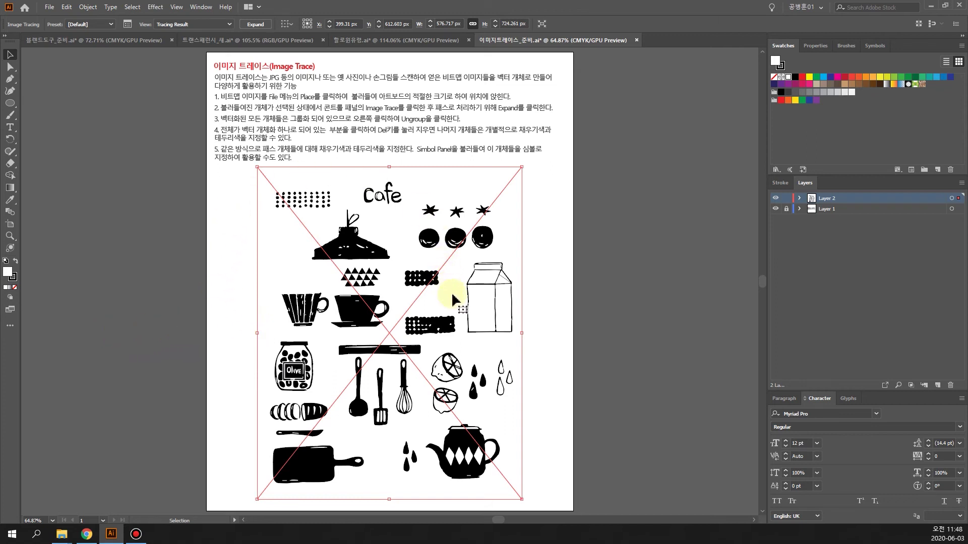
Move the traced sketch to about X 415.8, Y 620.3 and expand the tracing into vector paths
mouse_move(355, 259)
mouse_down()
mouse_move(330, 262)
mouse_move(396, 268)
mouse_move(363, 281)
mouse_move(431, 304)
mouse_move(376, 301)
mouse_up()
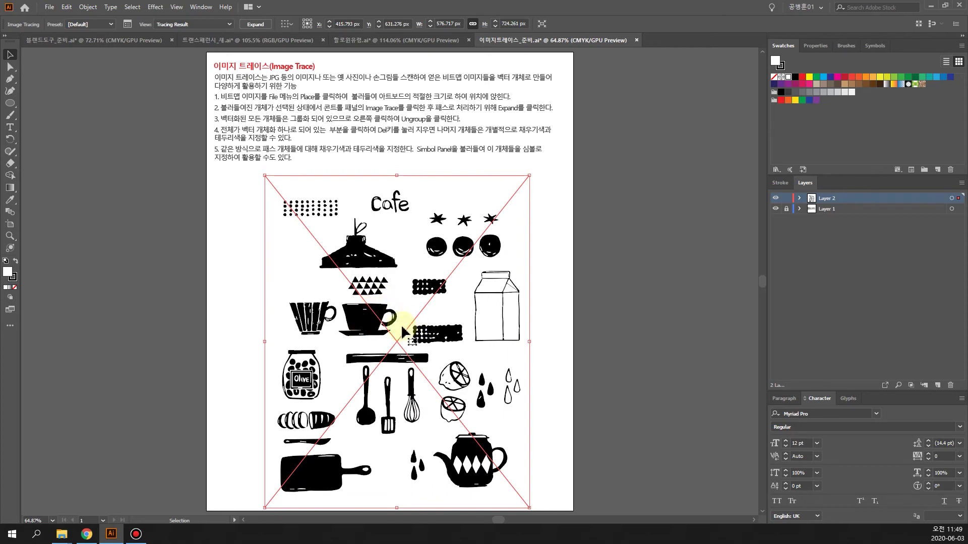
drag(405, 318, 402, 313)
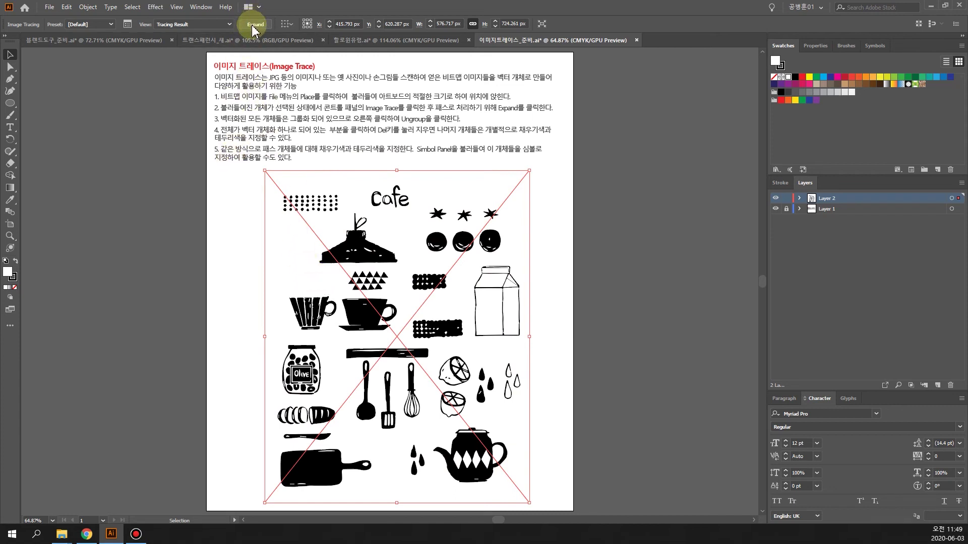
click(87, 7)
mouse_move(166, 269)
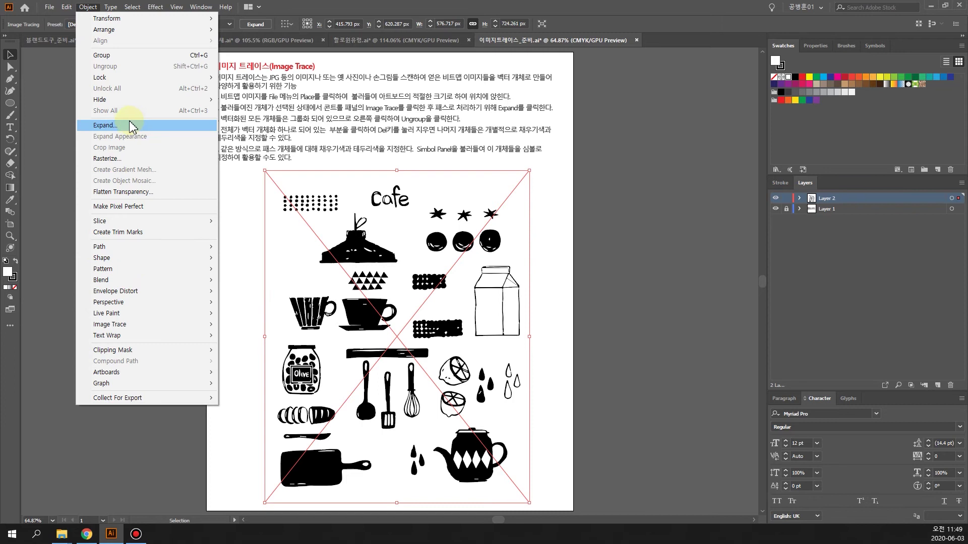
click(259, 27)
click(259, 24)
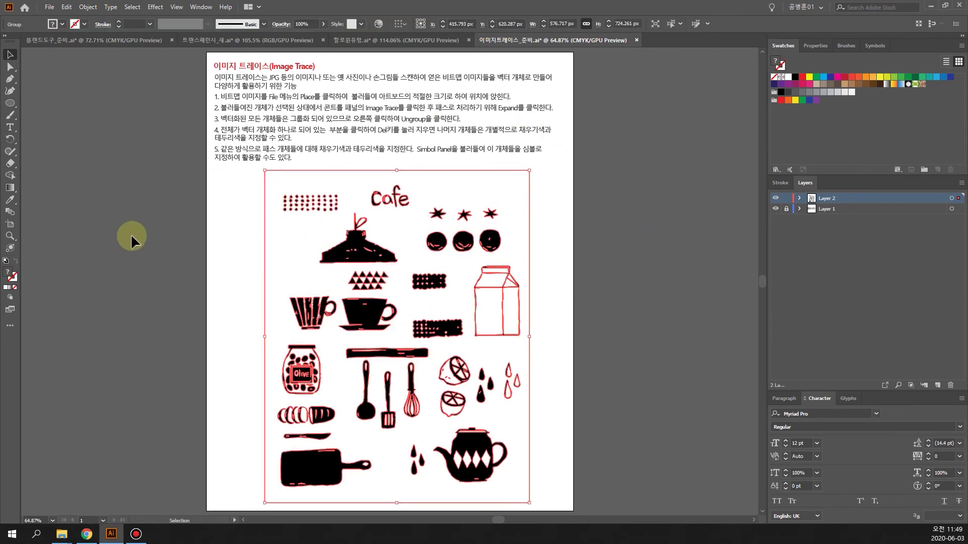
Ungroup the expanded cafe artwork into separate objects and clear the selection
click(597, 393)
click(372, 280)
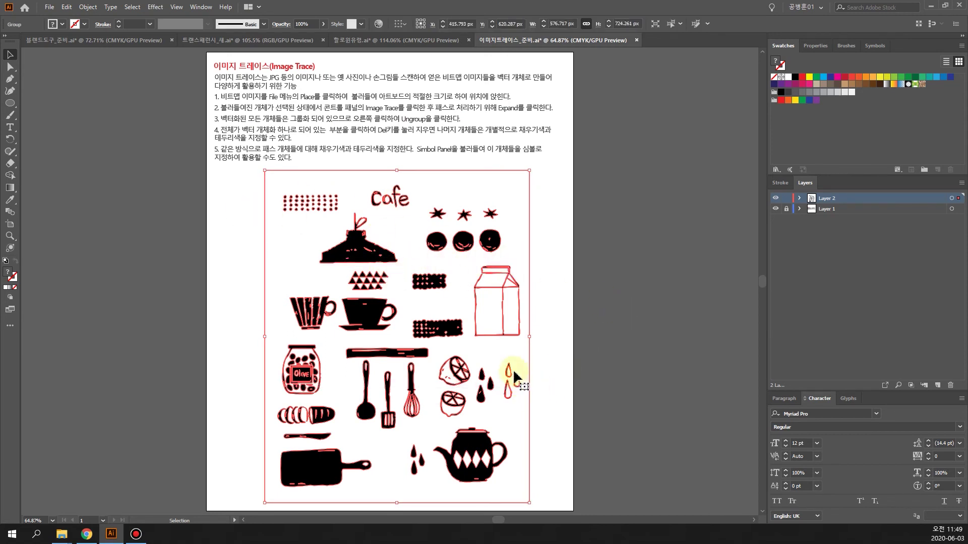
right_click(359, 247)
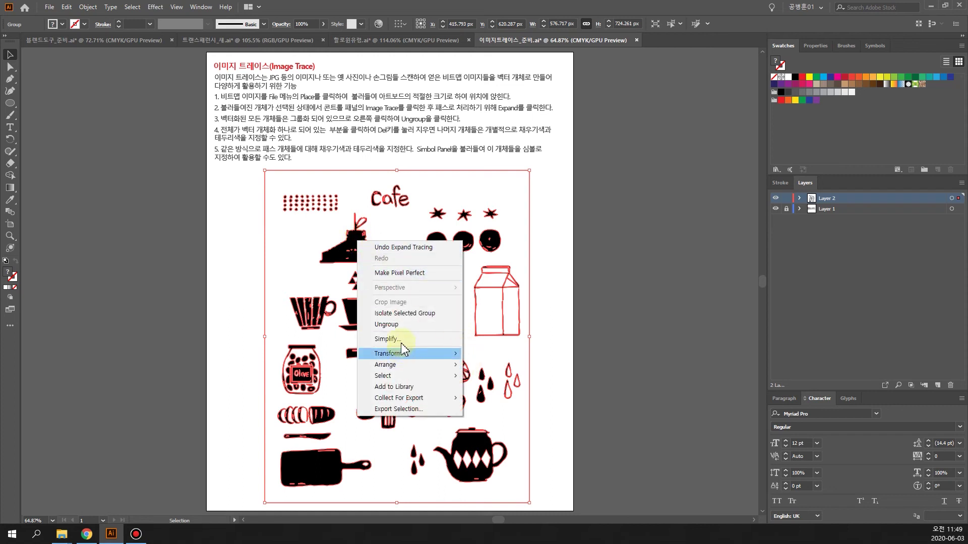
click(411, 326)
click(579, 328)
click(518, 198)
click(705, 262)
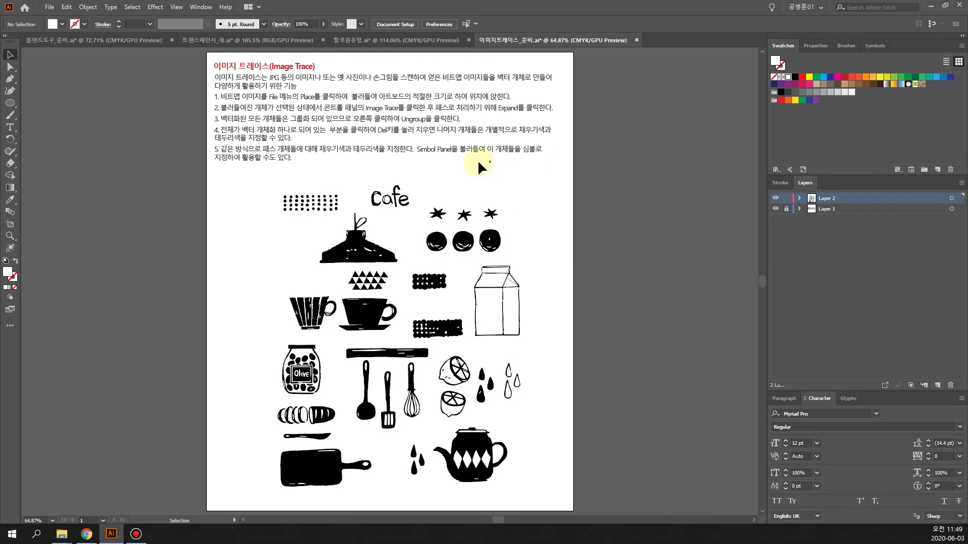
Detach and enlarge the Layers panel, expand Layer 2 and look through its individual paths
drag(810, 180, 670, 105)
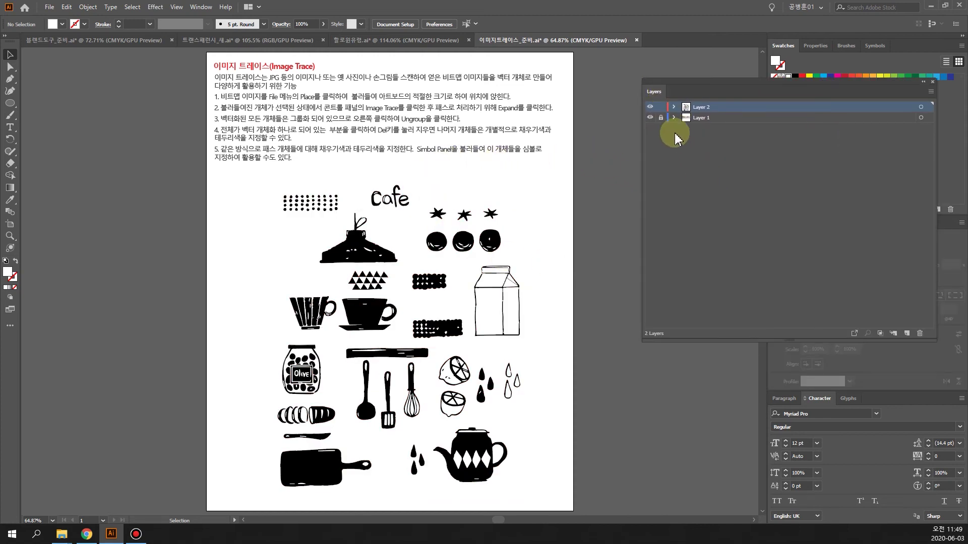
click(675, 107)
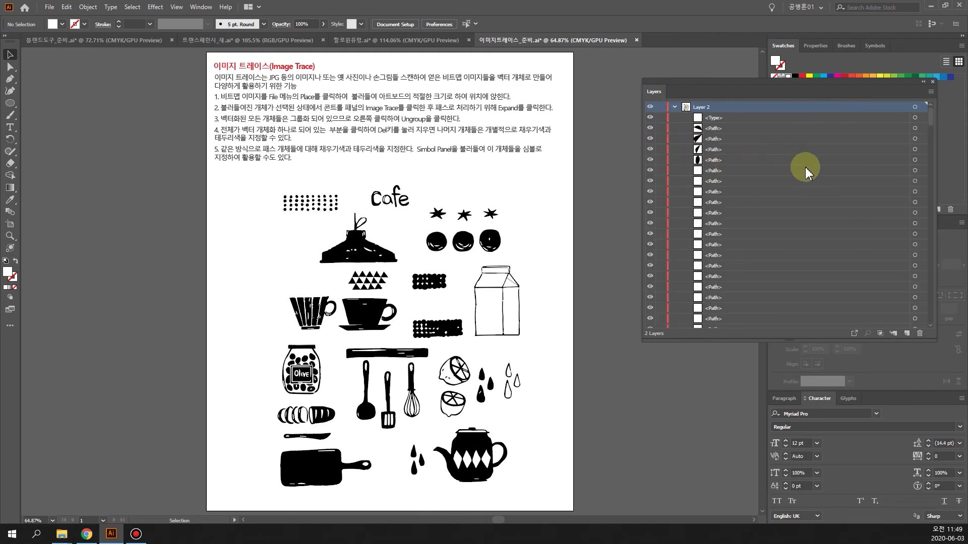
scroll(762, 246, down, 1)
drag(788, 342, 782, 461)
scroll(770, 336, down, 5)
scroll(832, 330, down, 4)
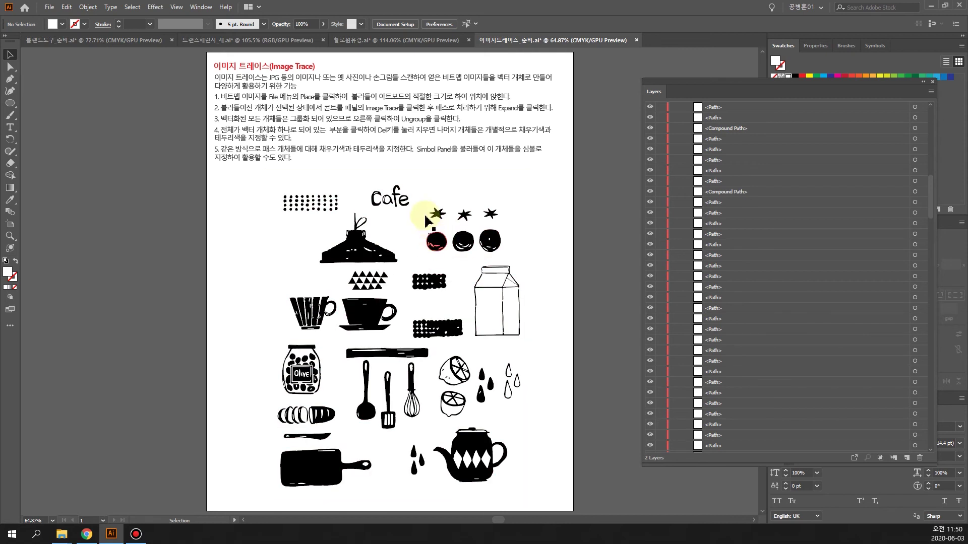
Move the large white background compound path off the cafe artwork to about X 11.9, Y 623.6 and delete it
drag(451, 197, 449, 177)
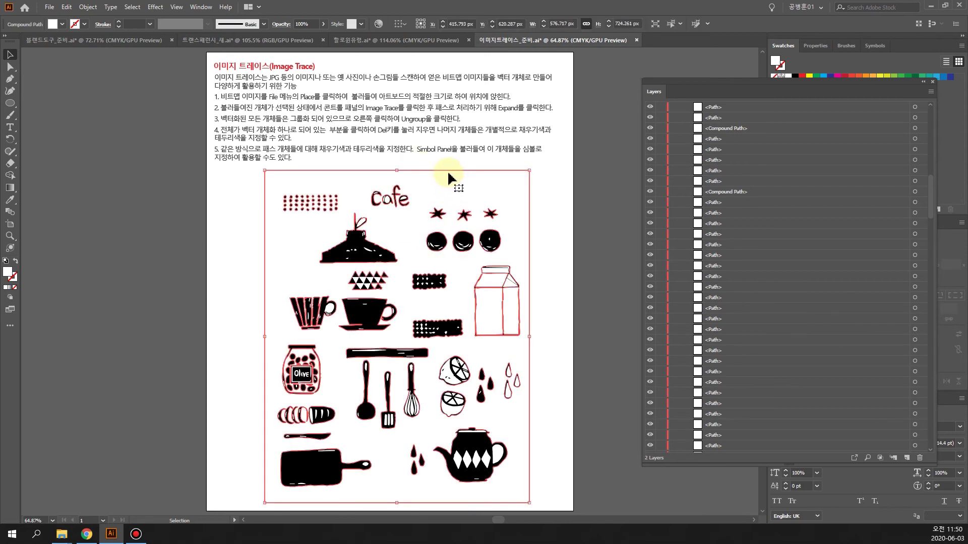
click(552, 204)
mouse_move(492, 176)
mouse_down()
mouse_move(322, 186)
mouse_move(220, 167)
mouse_move(193, 185)
mouse_move(159, 156)
mouse_move(281, 192)
mouse_move(257, 251)
mouse_up()
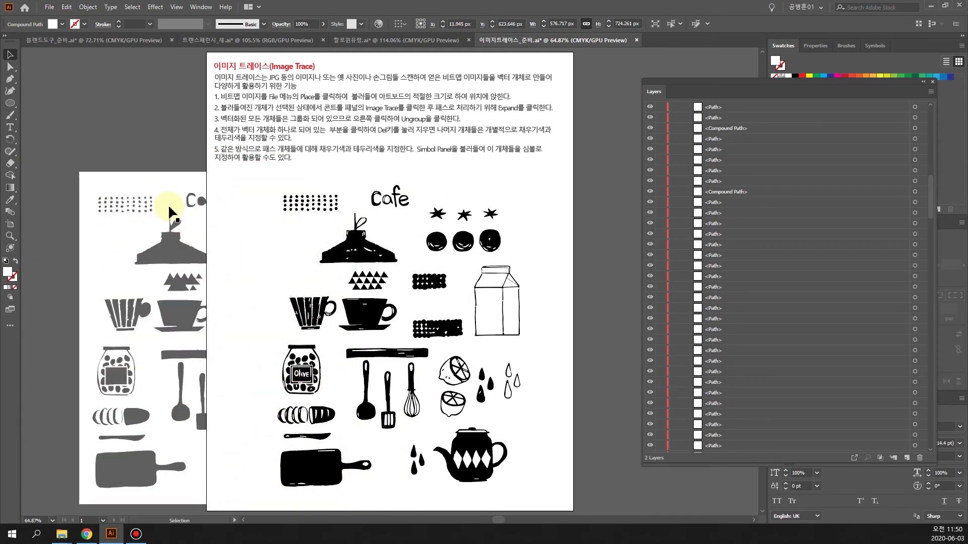
right_click(159, 246)
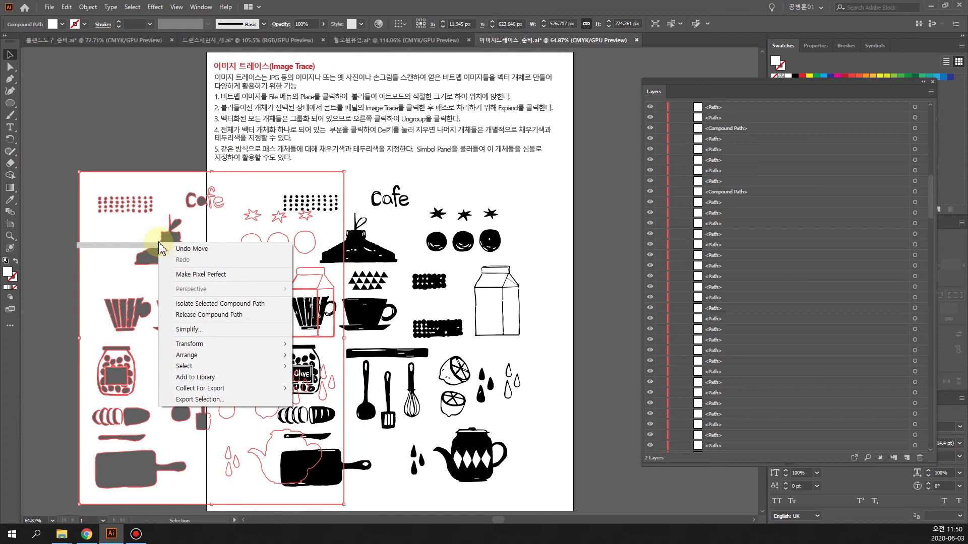
click(158, 183)
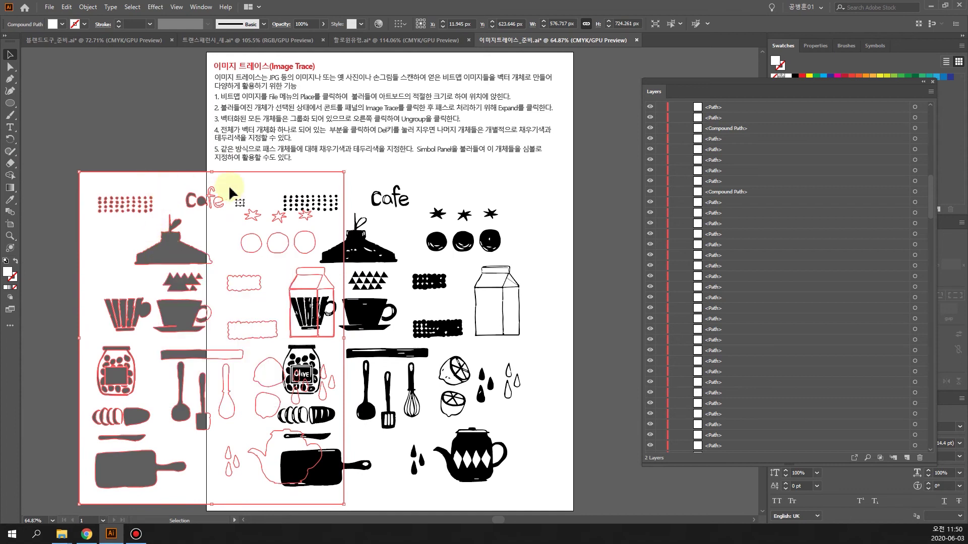
key(Delete)
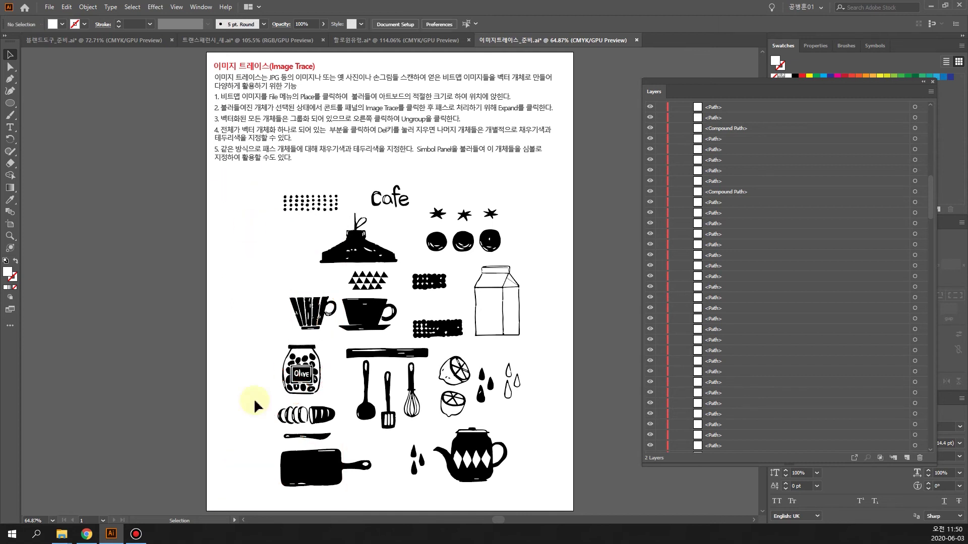
click(327, 465)
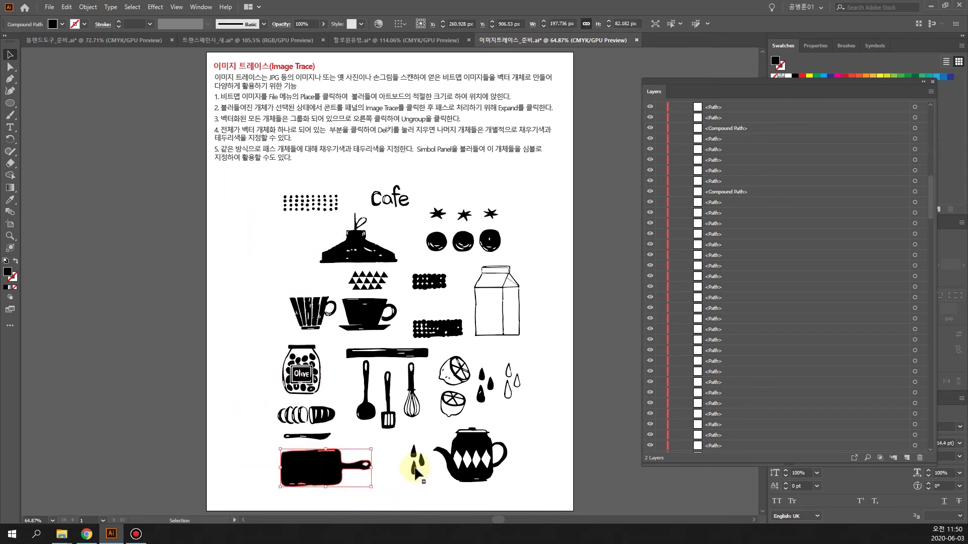
click(432, 378)
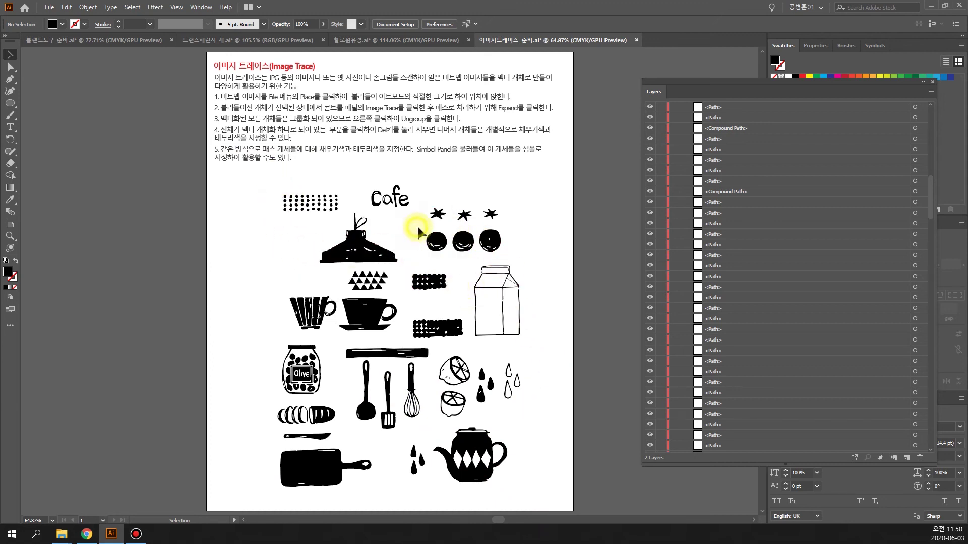
Try filling all parts of the first circle under the stars with red, including its highlights, and undo the fill
click(447, 260)
drag(729, 81, 720, 122)
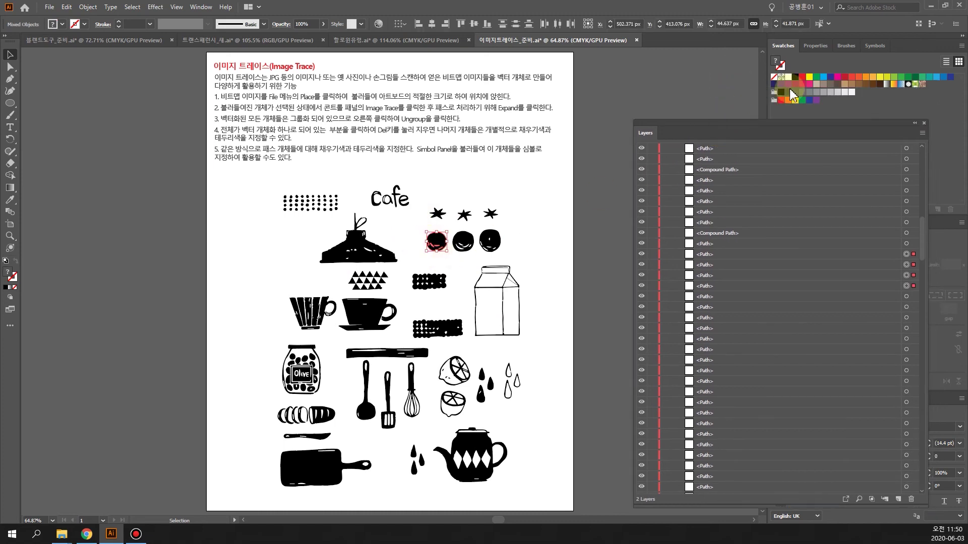
click(803, 78)
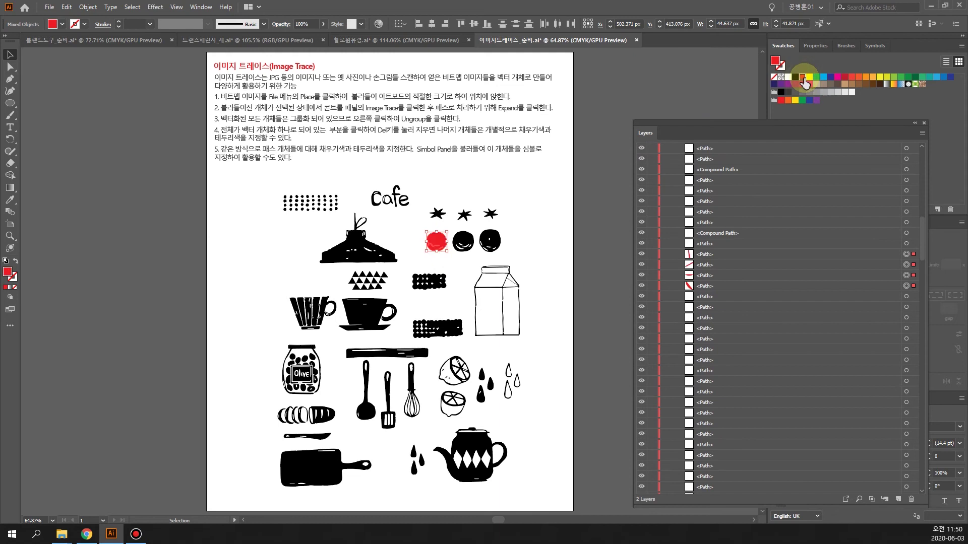
click(444, 265)
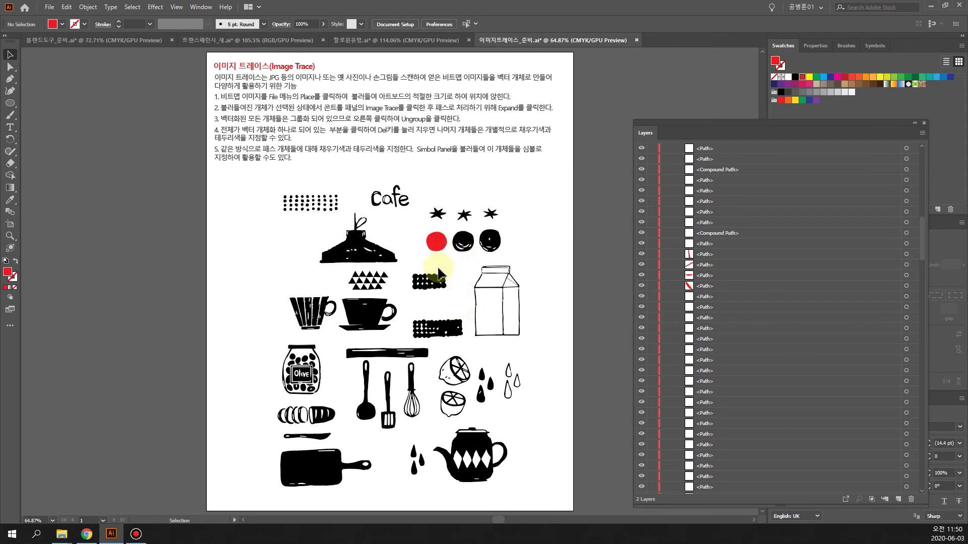
click(440, 247)
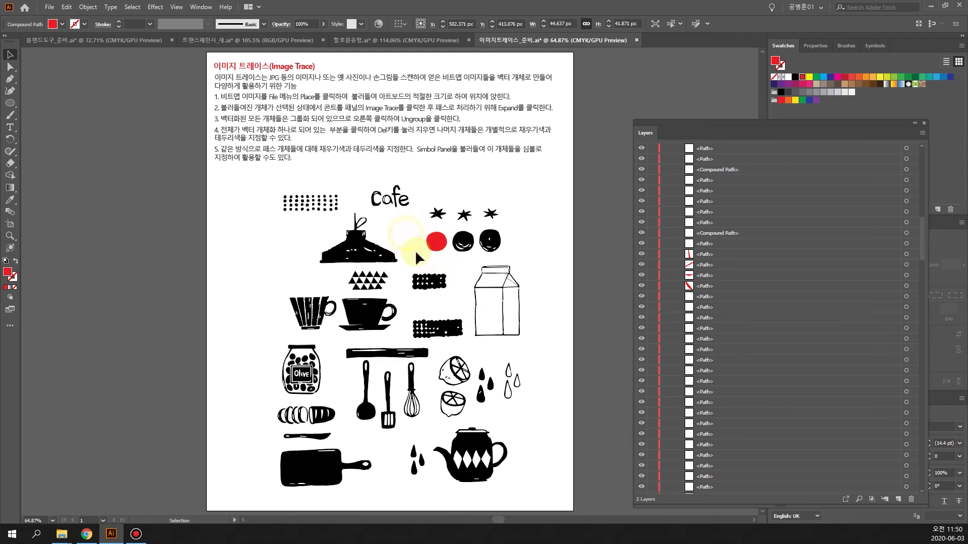
click(465, 275)
key(ctrl+z)
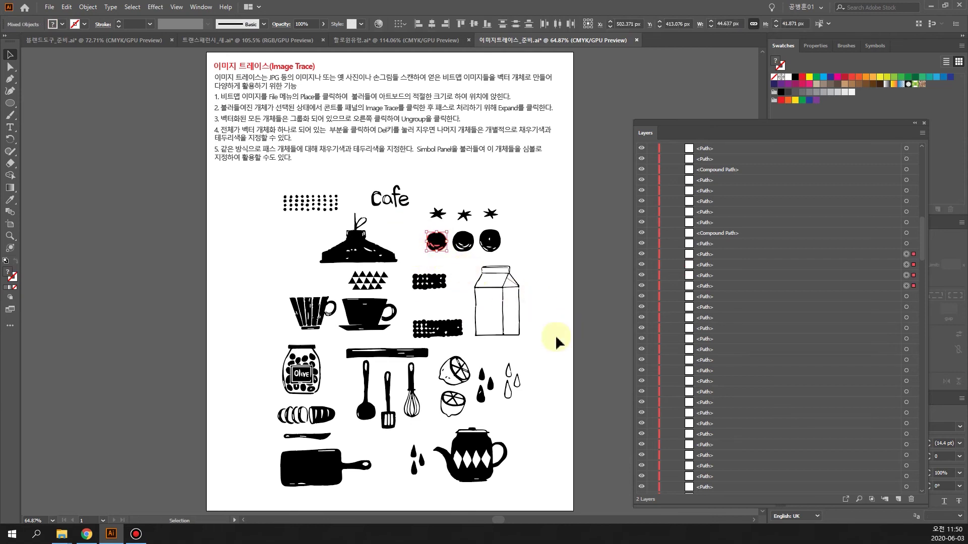
click(549, 317)
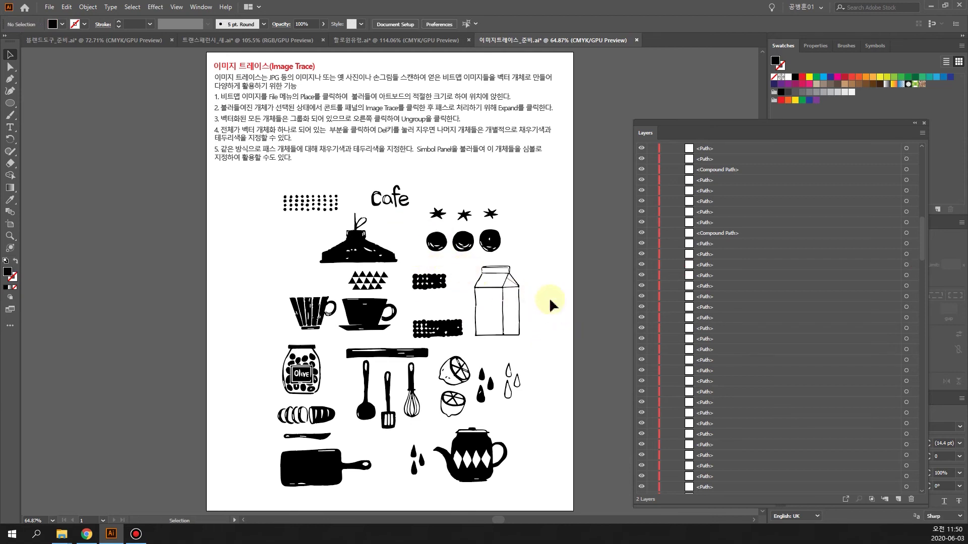
Locate the first circle's compound path in the layer list, release it into separate paths and clear the selection
click(437, 241)
drag(933, 201, 939, 489)
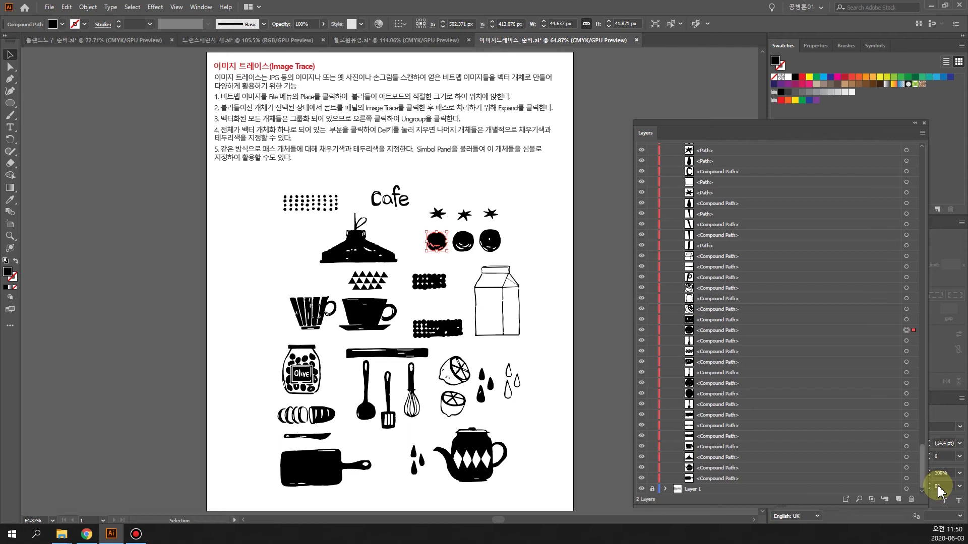
click(702, 331)
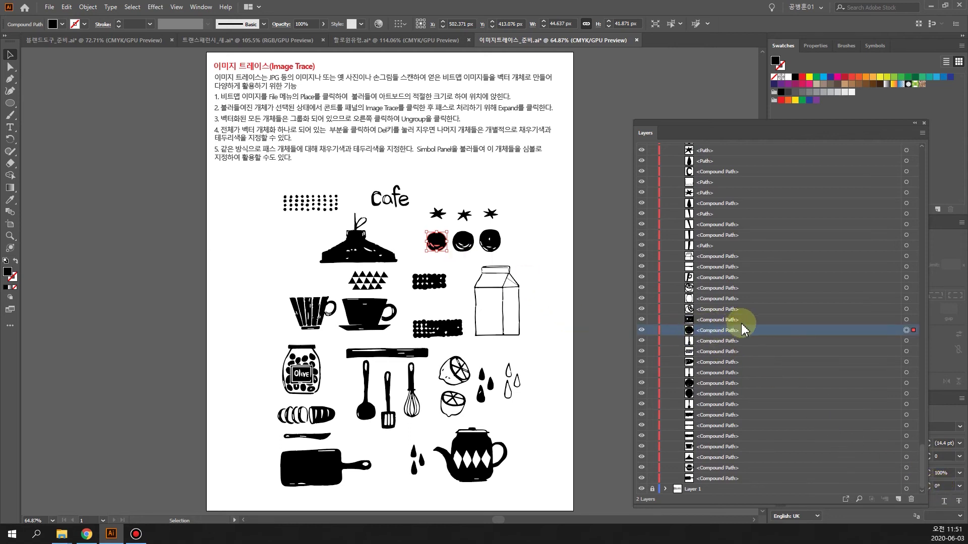
right_click(441, 250)
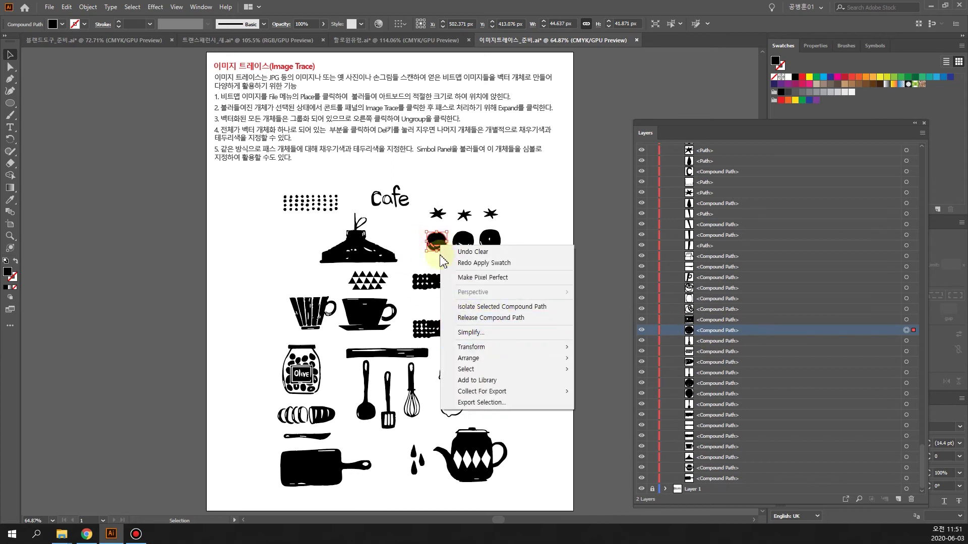
click(484, 319)
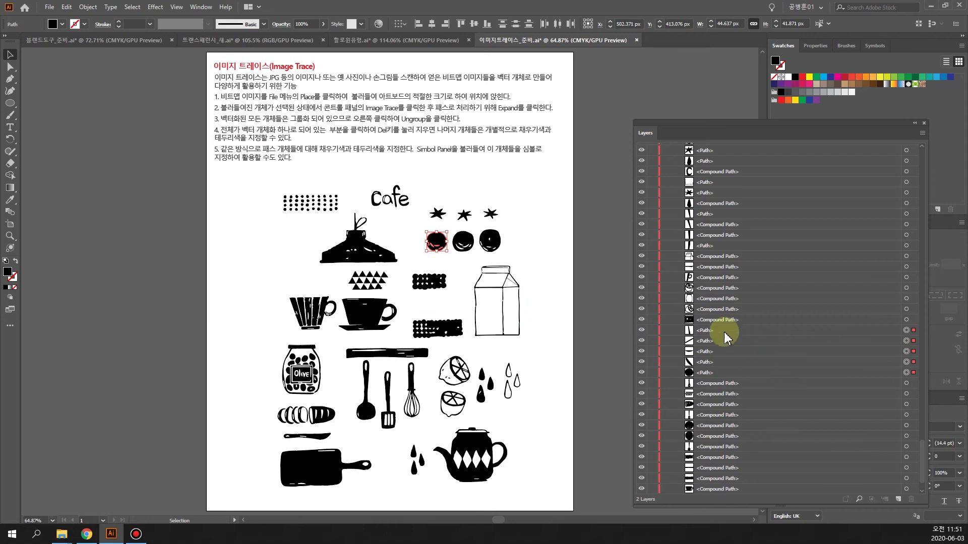
click(569, 272)
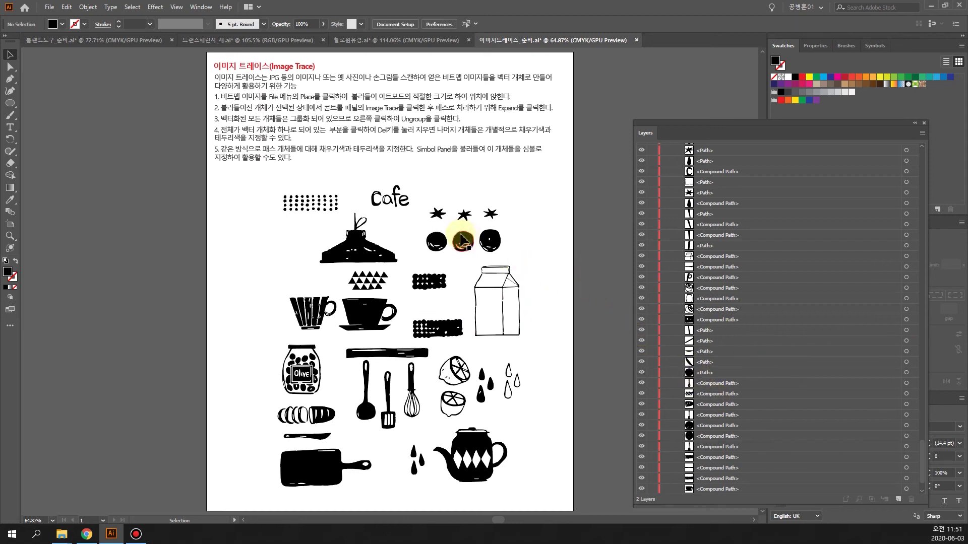
Fill only the first circle's main shape with red and locate one of its small white highlight paths in Layer 2
click(445, 242)
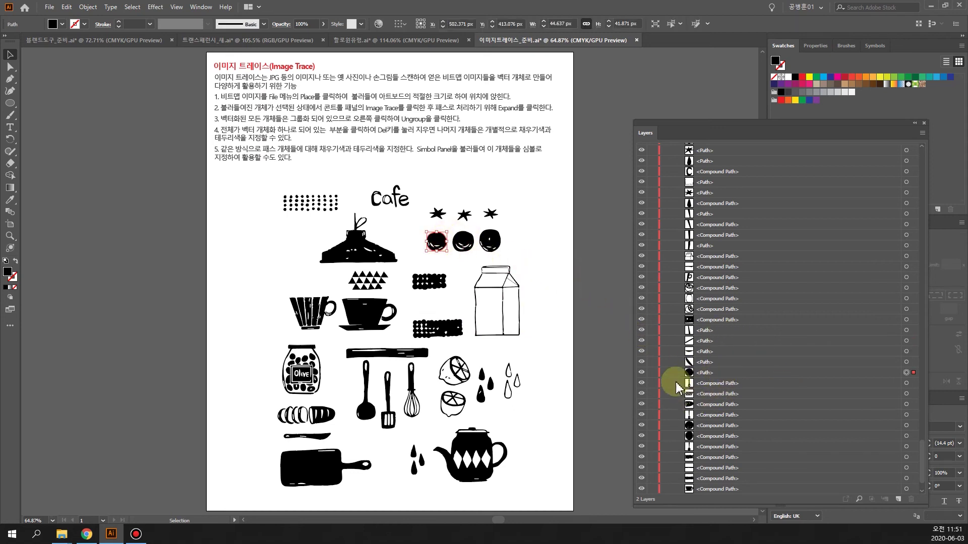
click(802, 78)
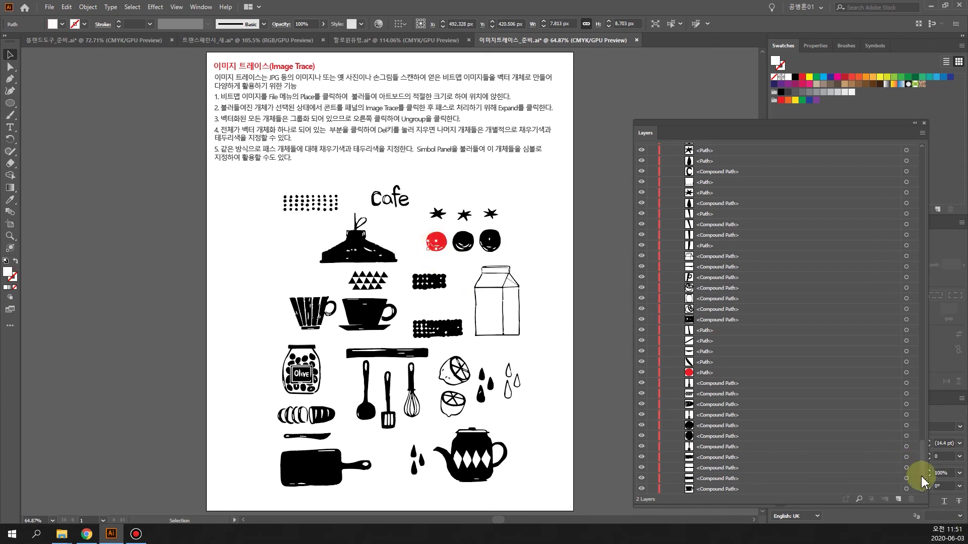
drag(922, 458, 907, 222)
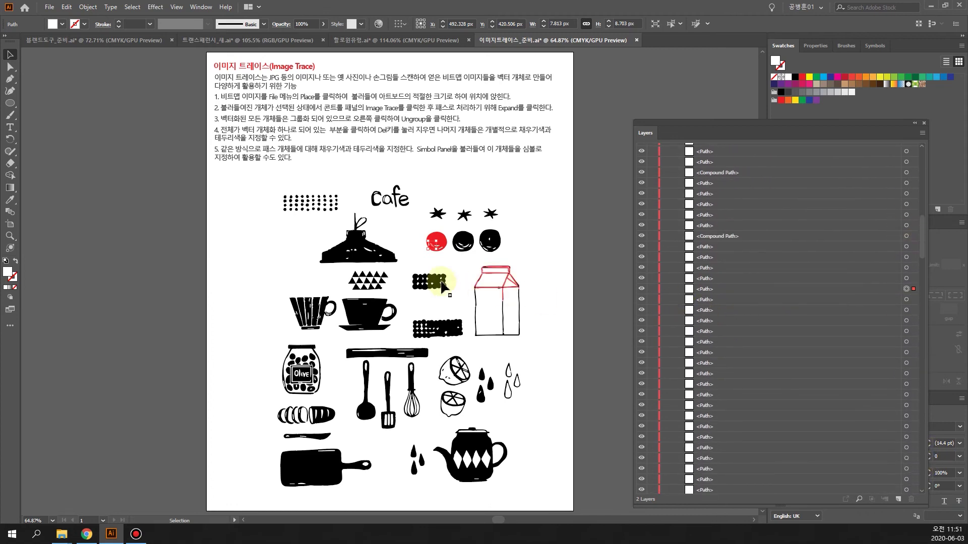
click(465, 264)
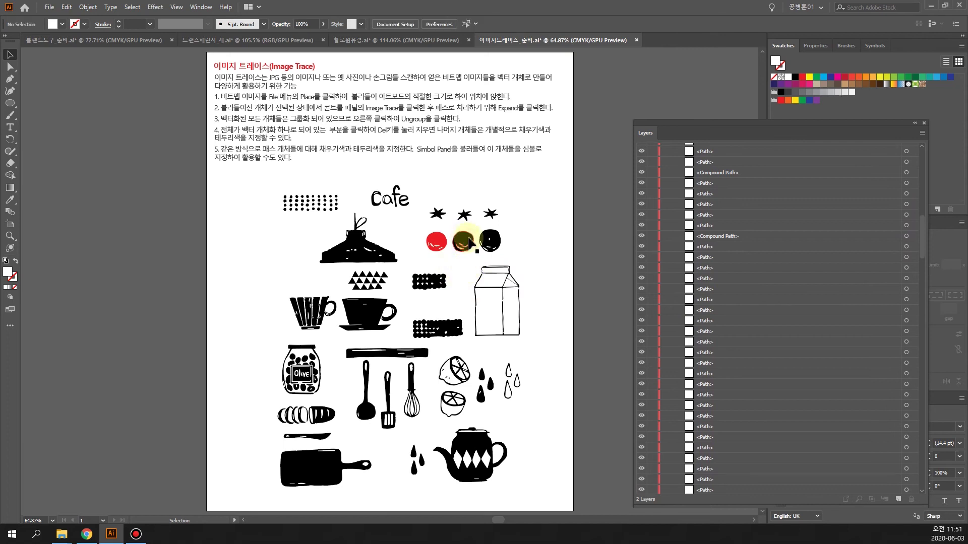
Release the middle circle's compound path and fill its main shape with yellow
right_click(469, 243)
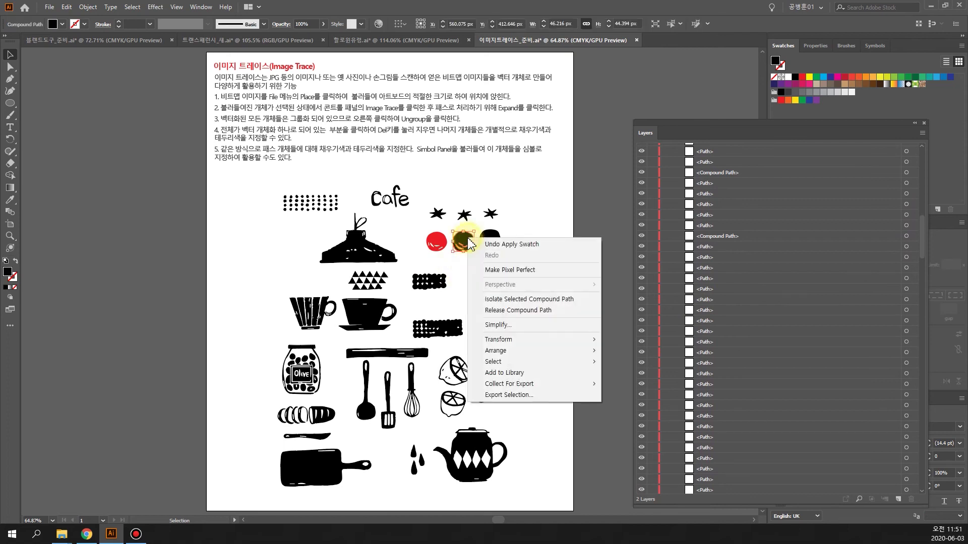
click(498, 313)
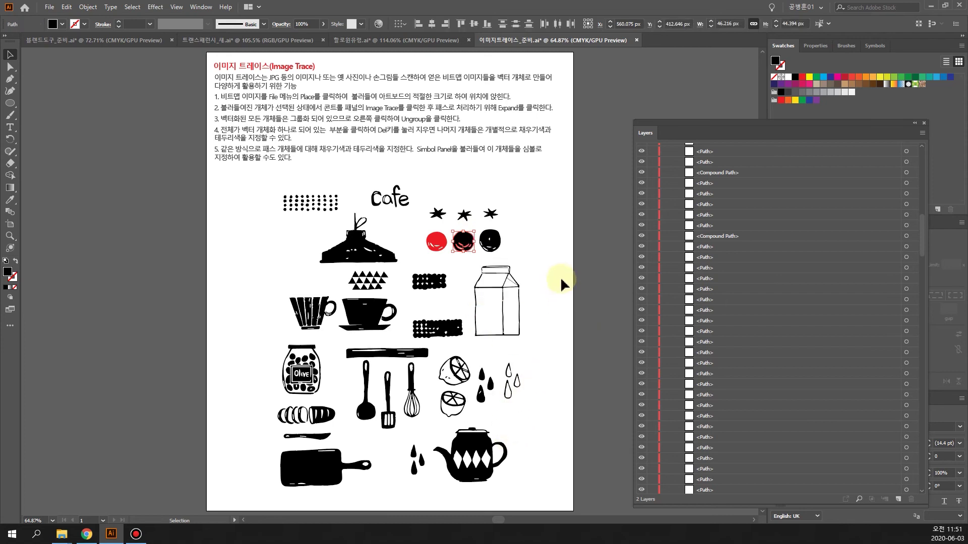
click(478, 252)
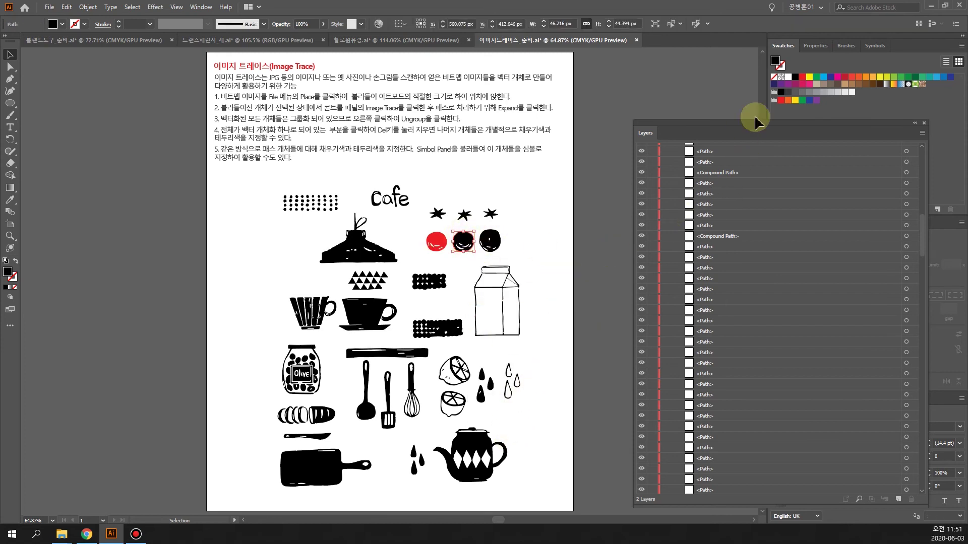
click(810, 79)
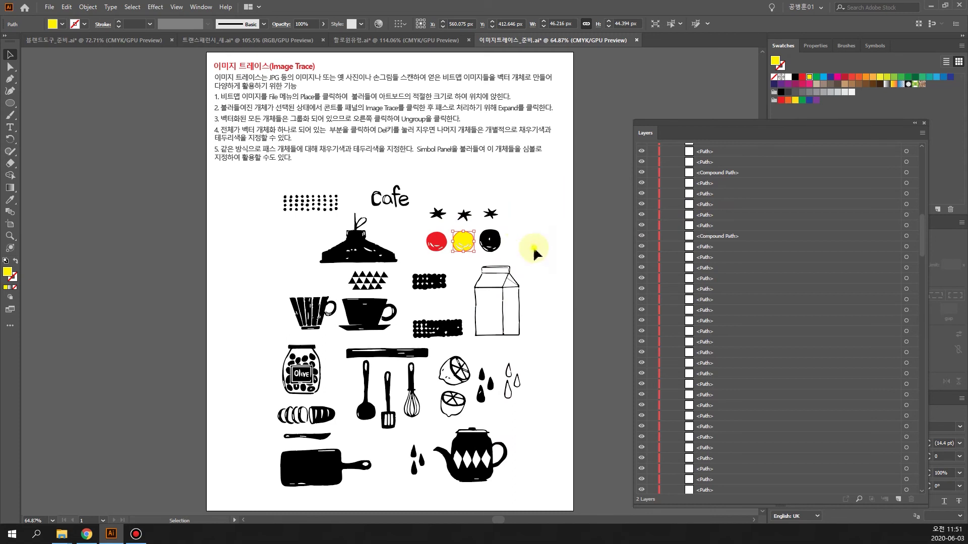
click(497, 282)
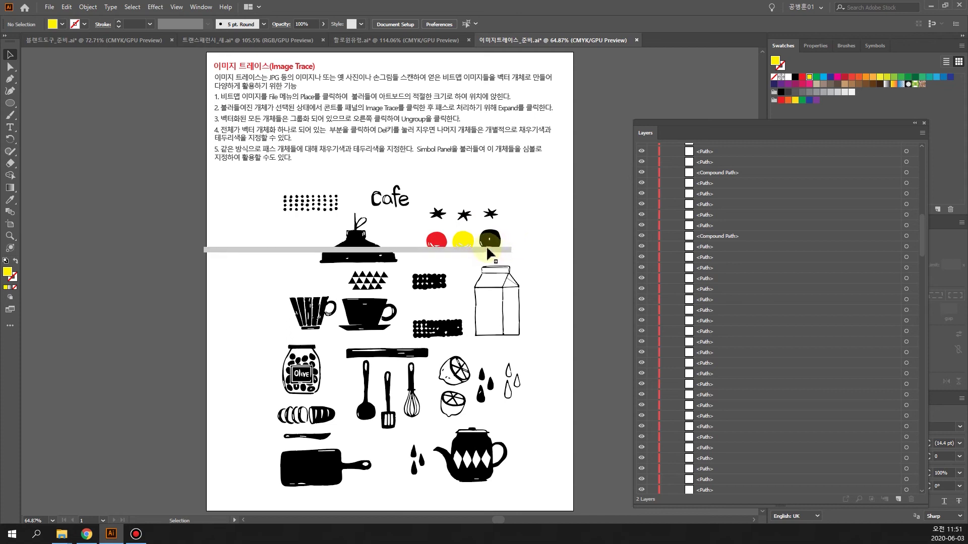
Release the third circle's compound path and fill its main shape with blue
right_click(501, 242)
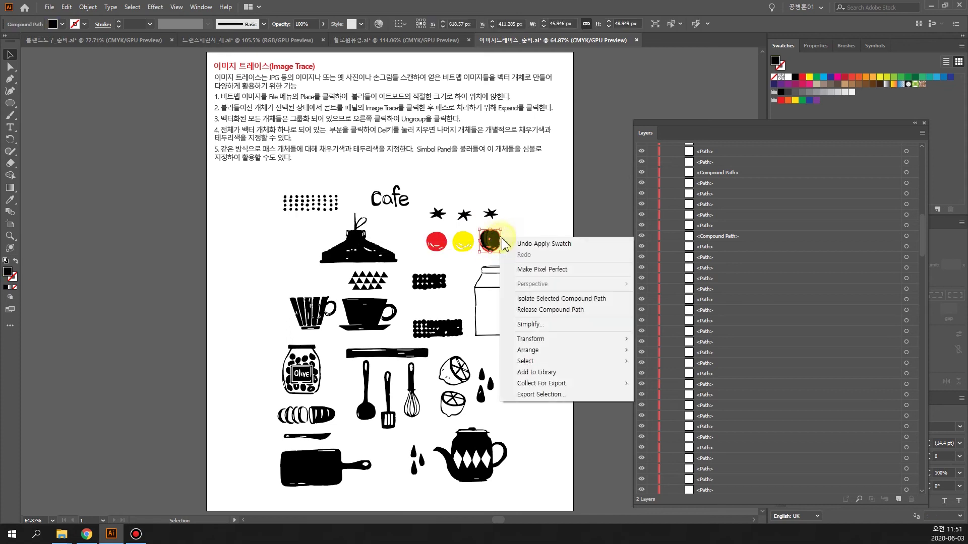
click(568, 310)
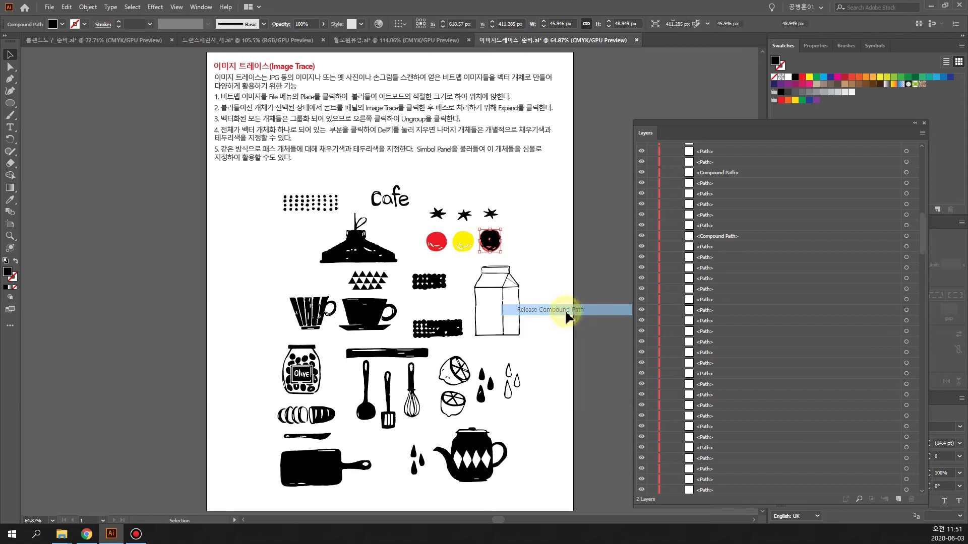
click(554, 256)
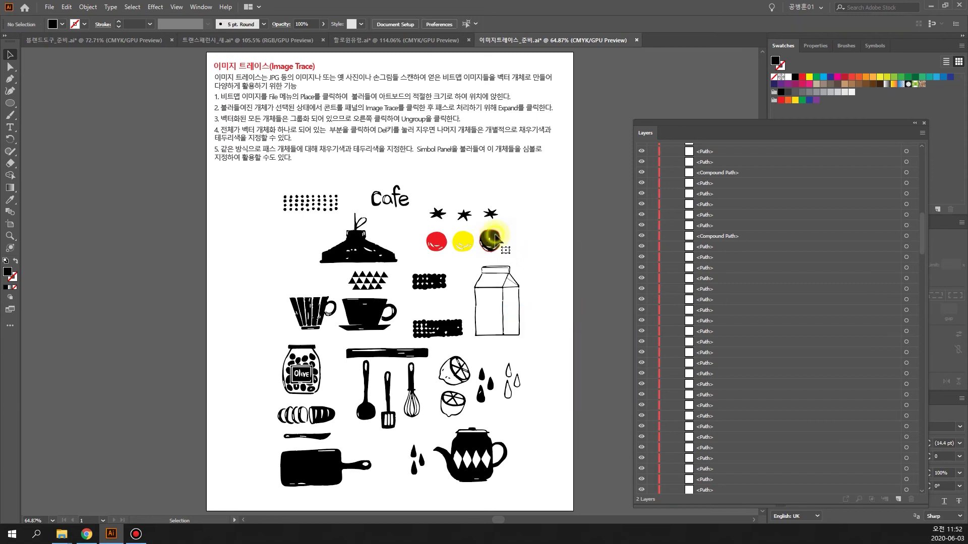
click(494, 241)
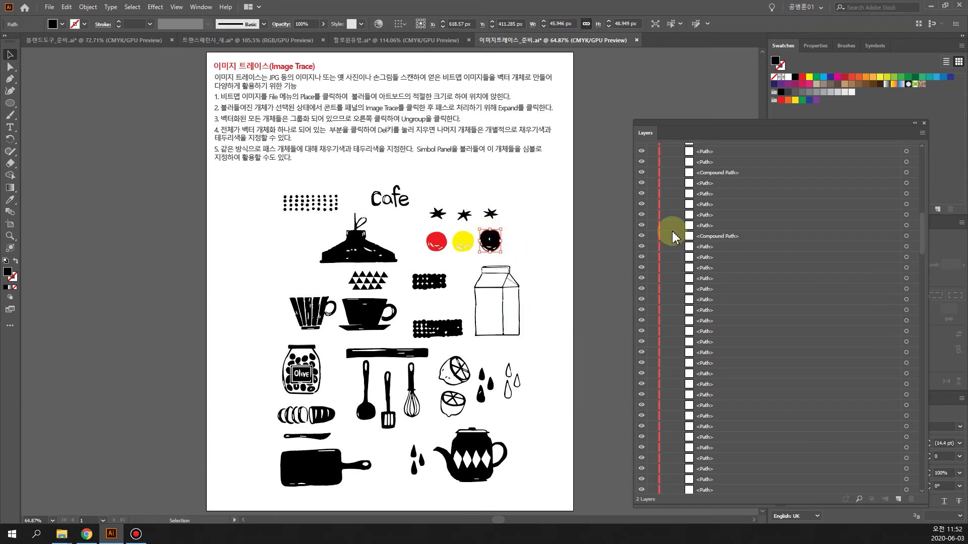
click(830, 77)
click(465, 185)
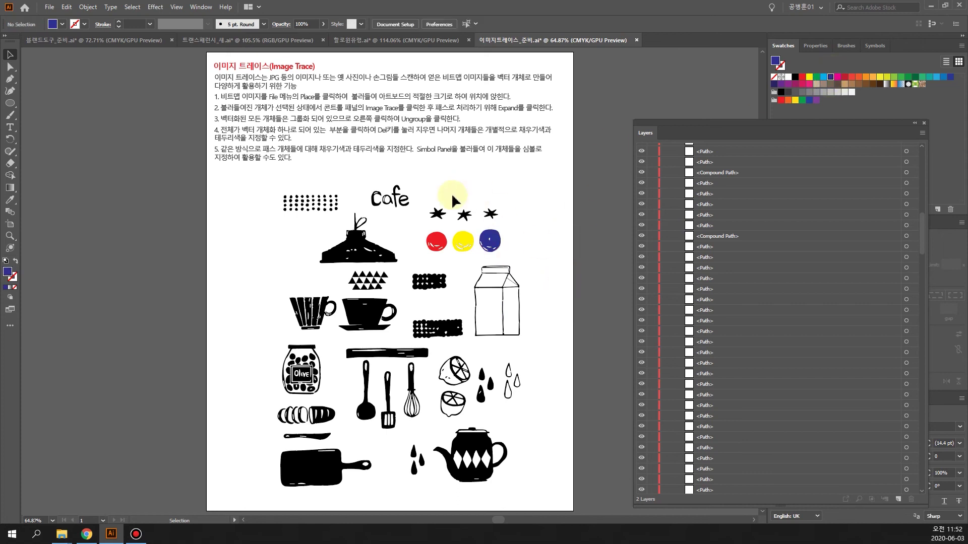
Fill the three small star shapes above the coloured circles with green
drag(426, 201, 534, 225)
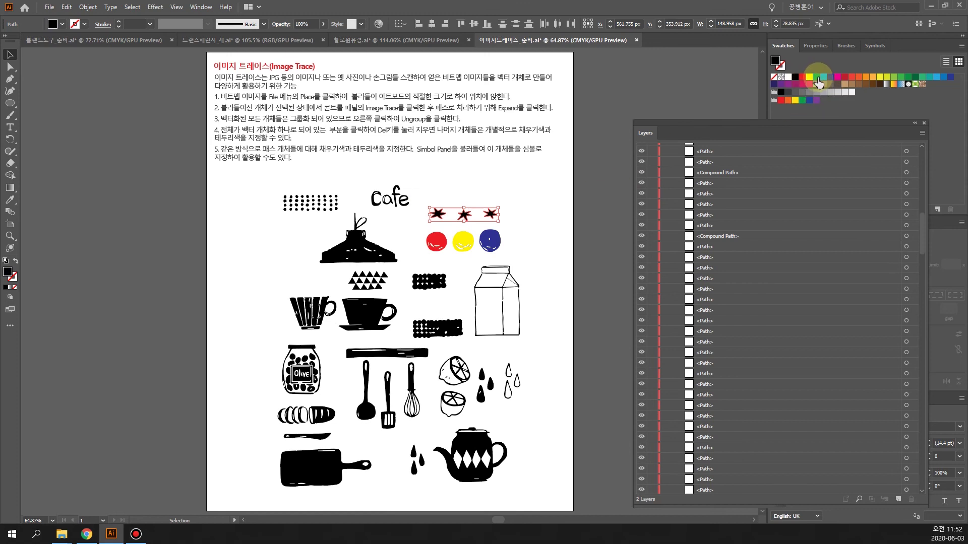
click(816, 79)
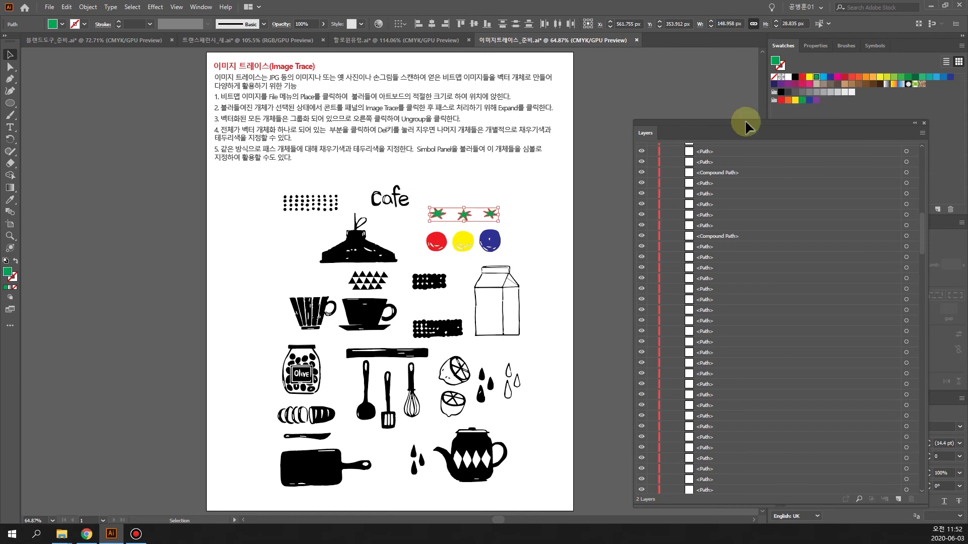
click(557, 210)
Move the green stars onto the tops of the red, yellow and blue circles as leaves
drag(439, 223, 490, 231)
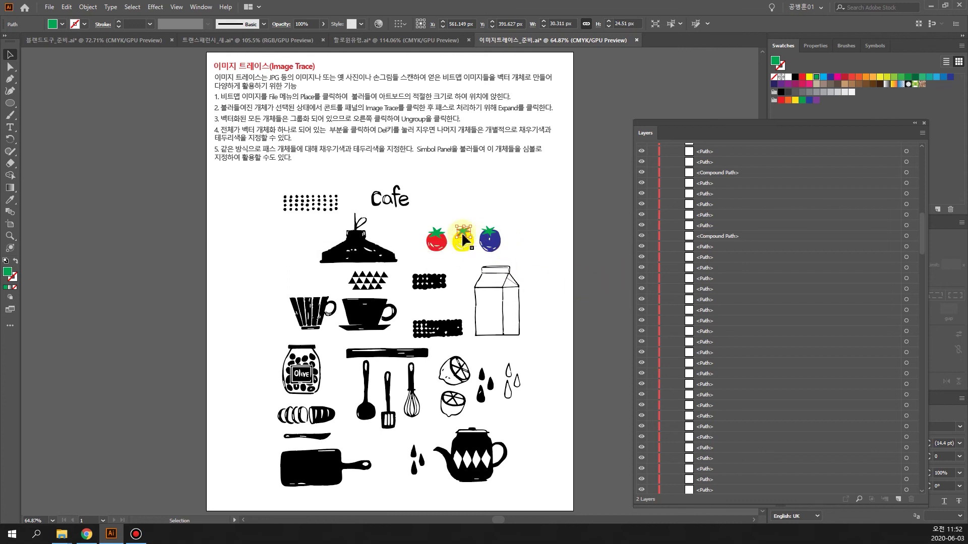
drag(466, 240, 464, 242)
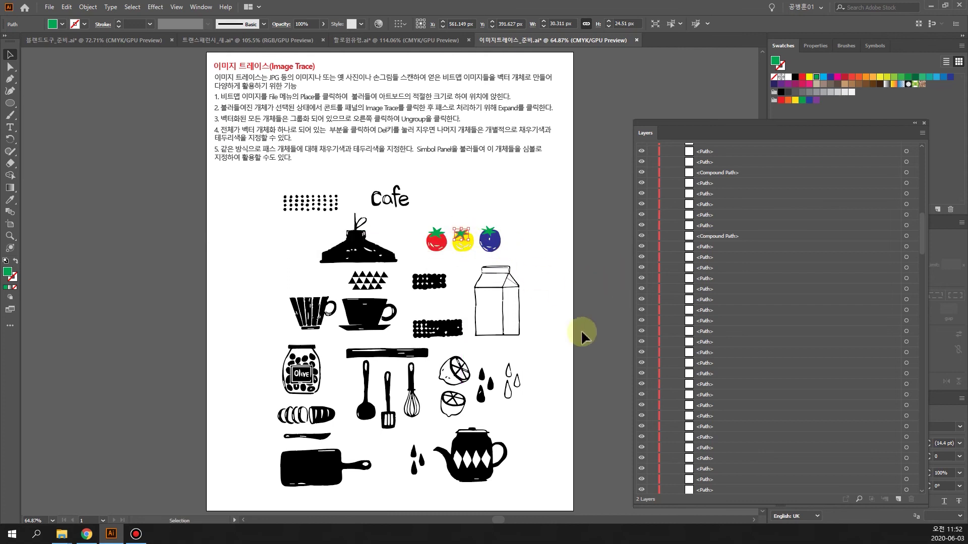
click(545, 362)
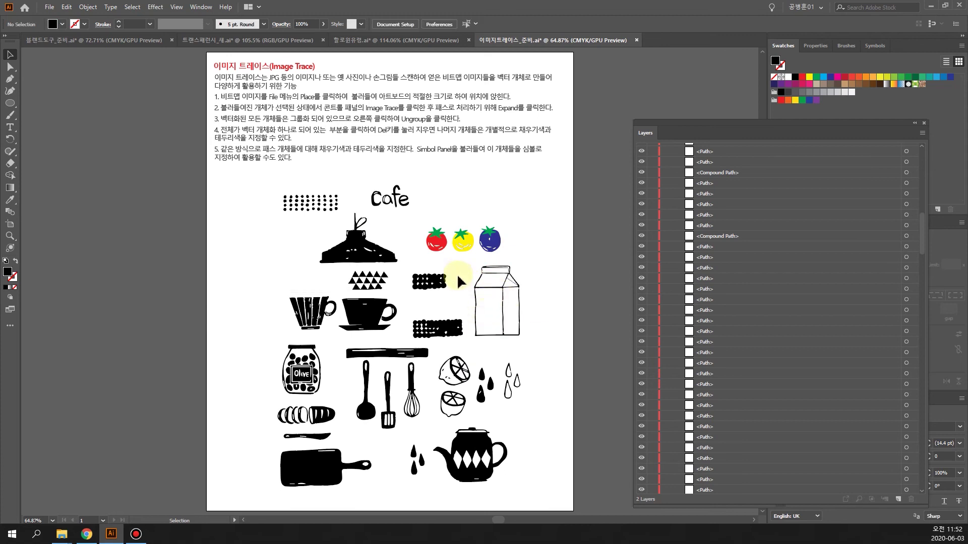
Fill all parts of the milk carton drawing with yellow and clear the selection
drag(539, 341, 473, 260)
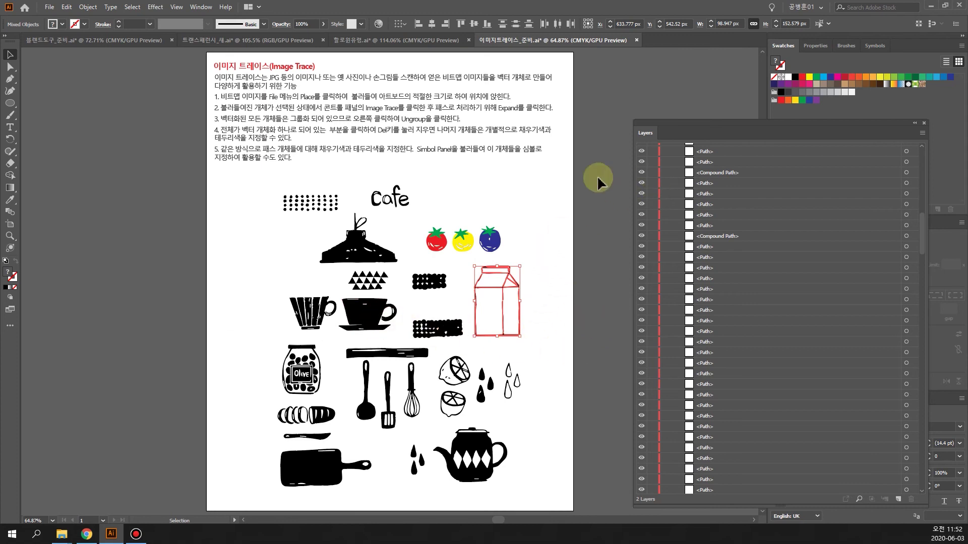
click(61, 24)
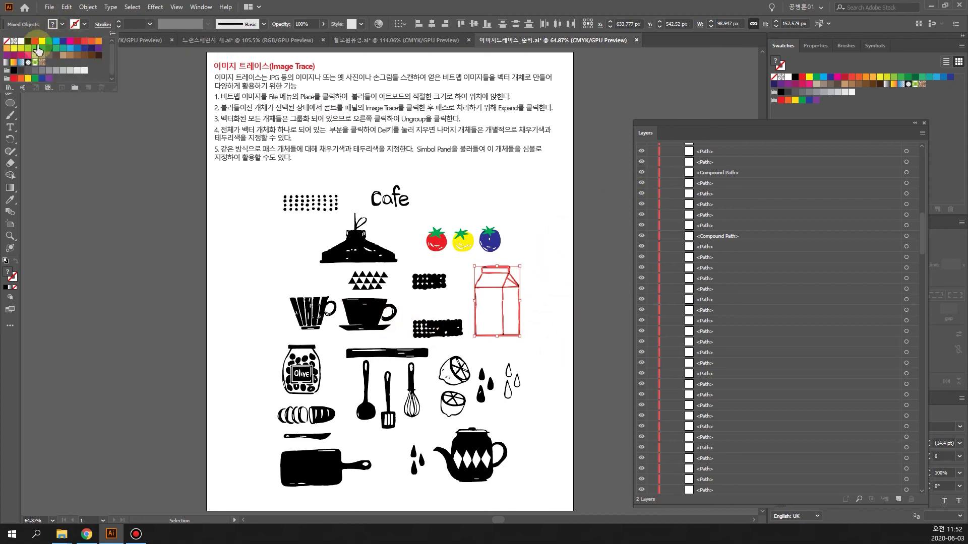
click(43, 47)
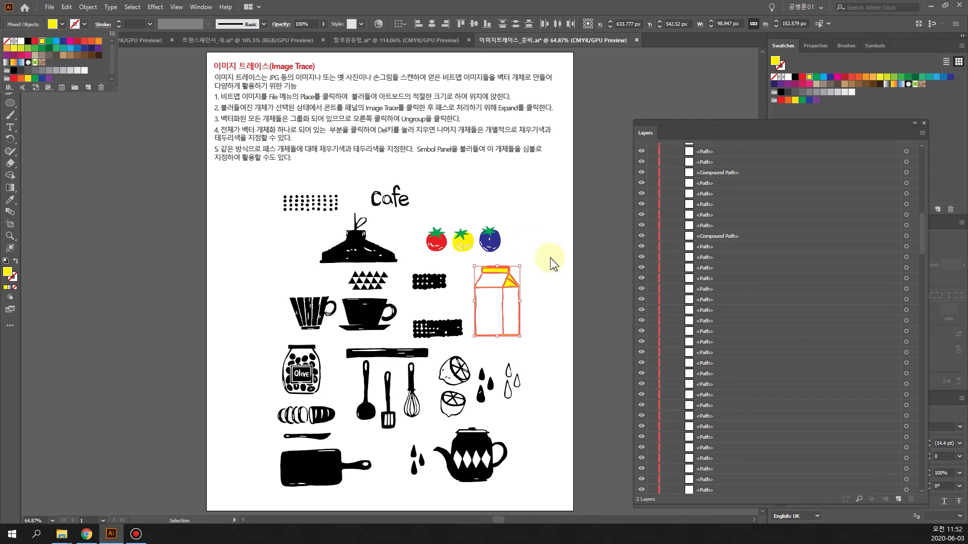
click(499, 327)
click(563, 330)
click(502, 319)
click(553, 345)
click(542, 385)
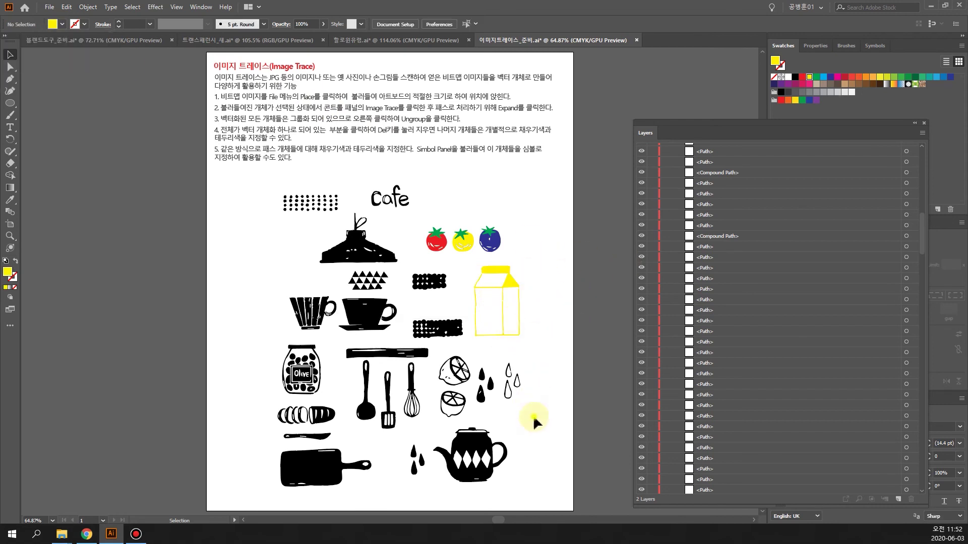
Fill the three outlined drops beside the black drops with CMYK Yellow
drag(507, 355, 506, 355)
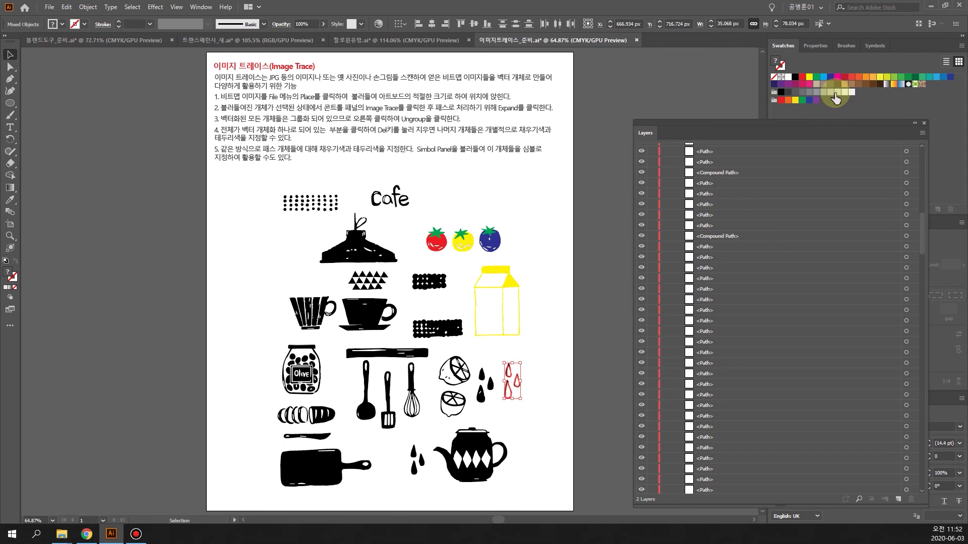
click(809, 79)
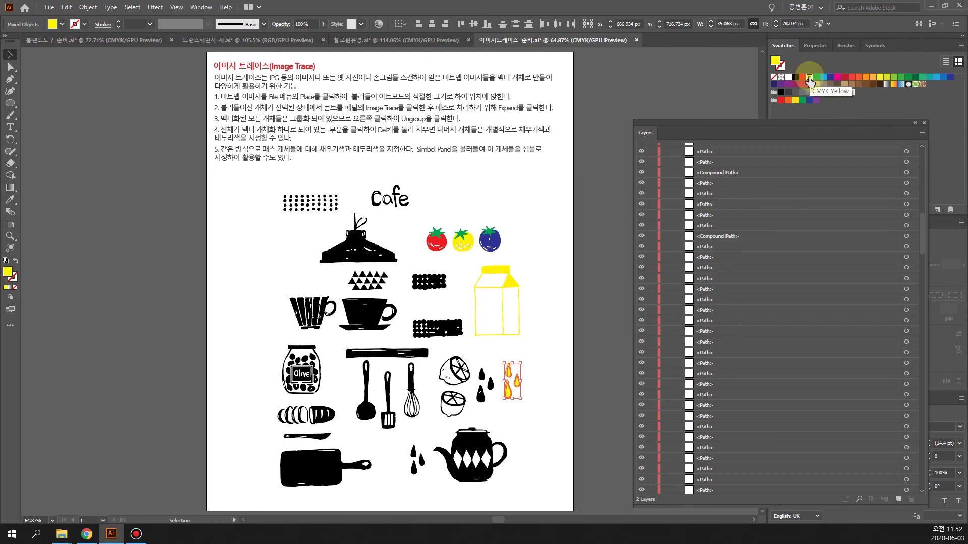
click(534, 392)
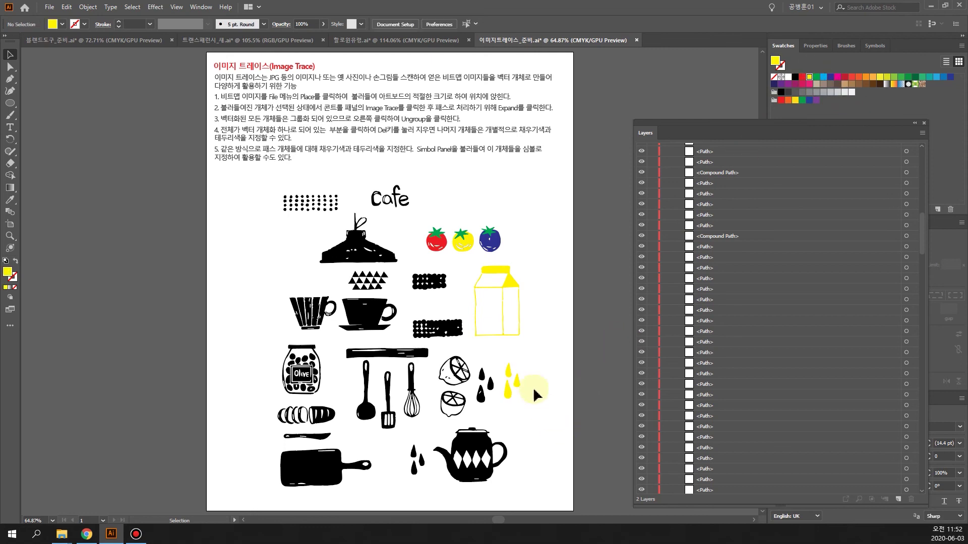
Fill the teapot with dark red and the cutting board with dark green
click(481, 453)
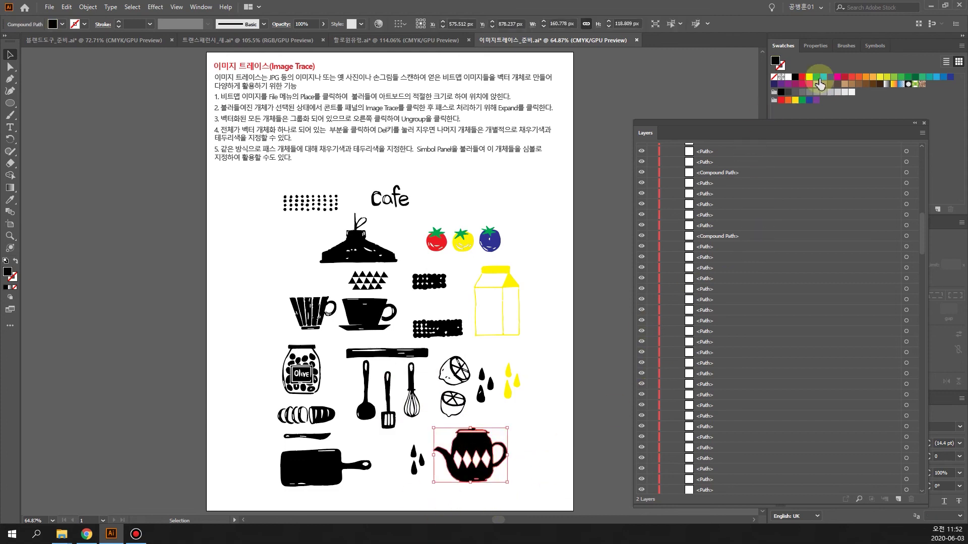
click(845, 77)
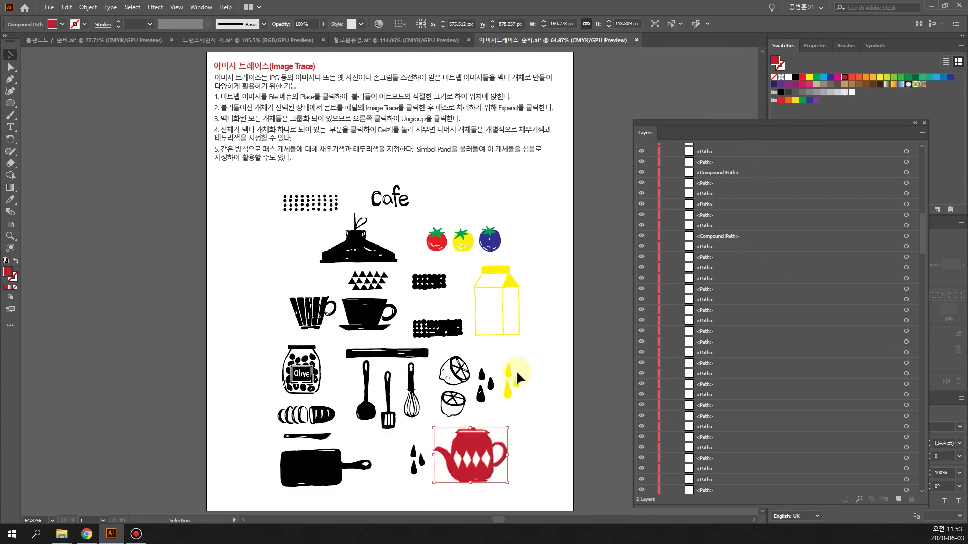
click(550, 456)
drag(258, 457, 260, 454)
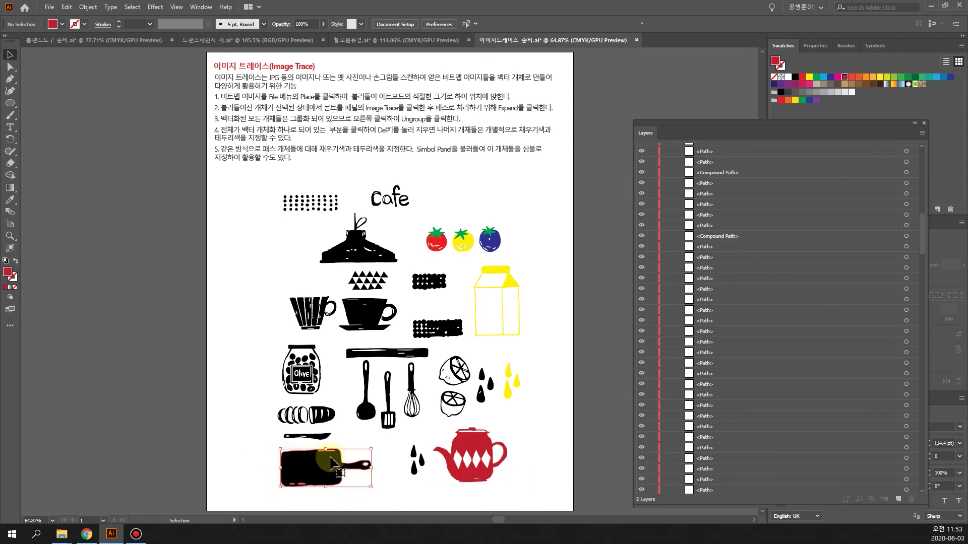
click(915, 78)
Fill all parts of the striped cup with blue and clear the selection
drag(271, 283, 335, 337)
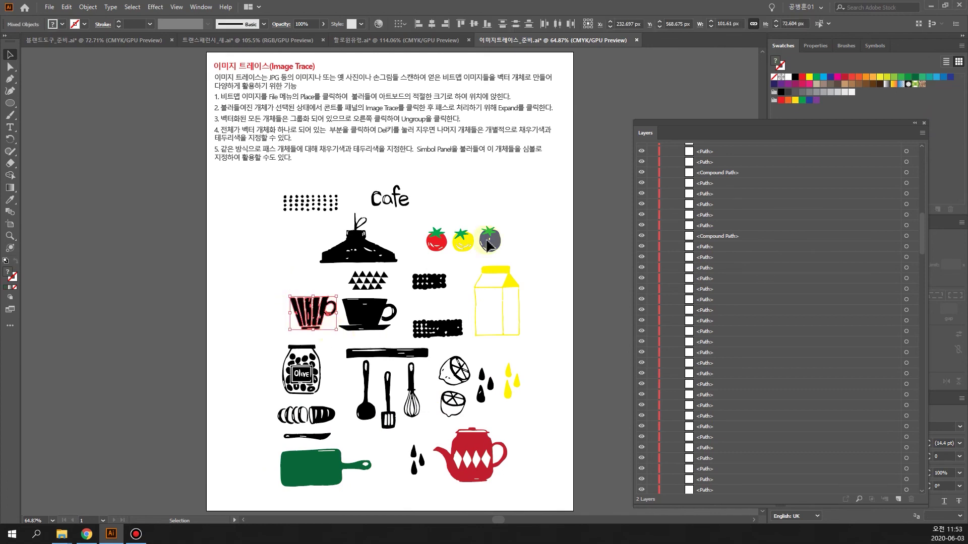
click(944, 79)
click(272, 313)
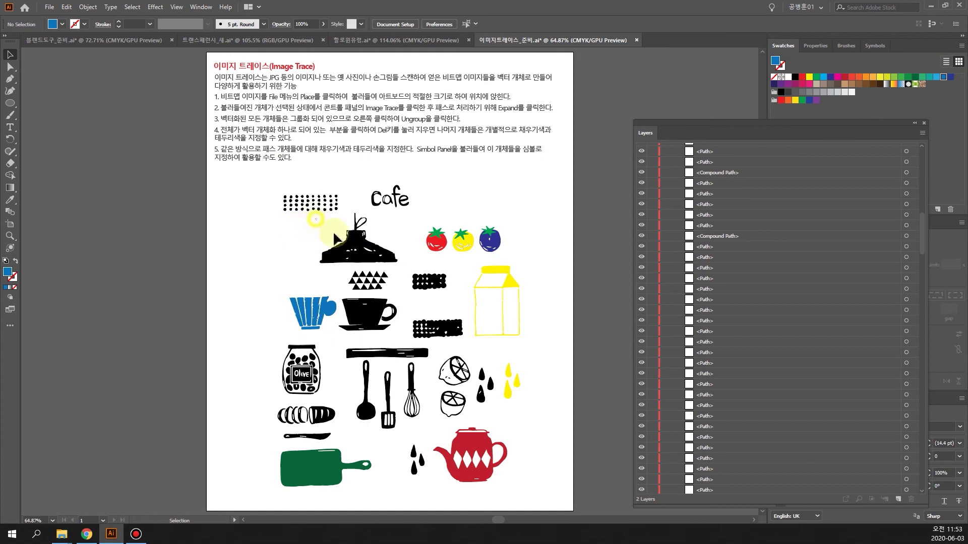
Try to fill the whole pendant lamp, including its cord loop, with dark grey
drag(314, 218, 418, 280)
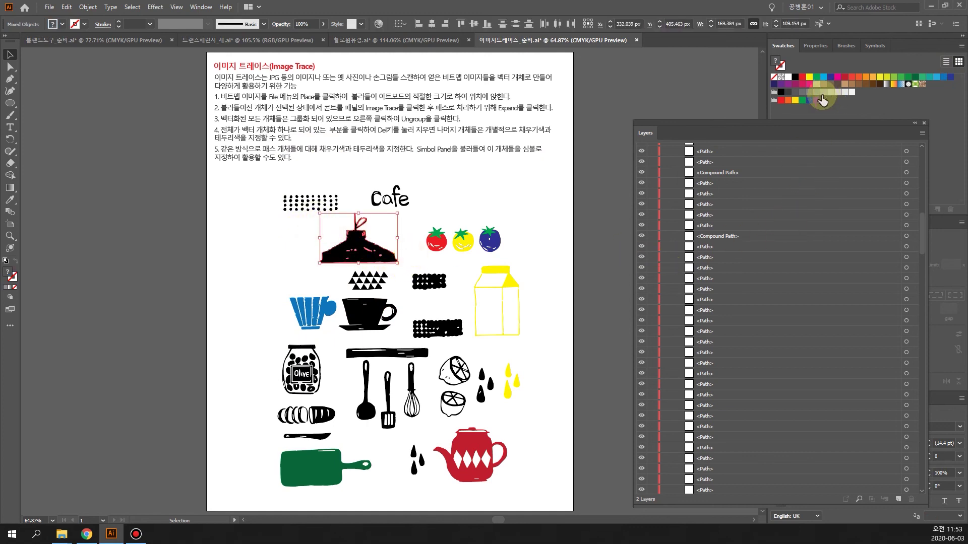
click(795, 92)
click(241, 304)
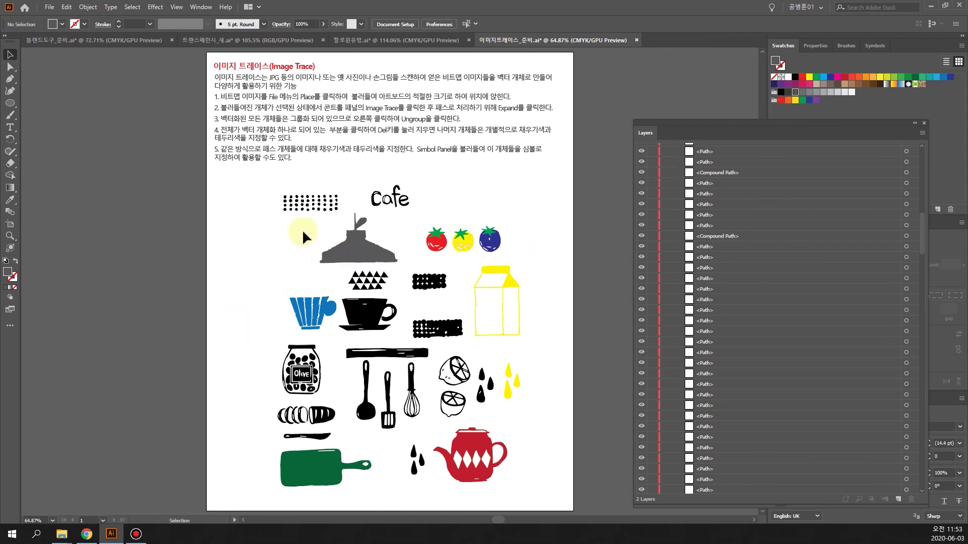
click(368, 257)
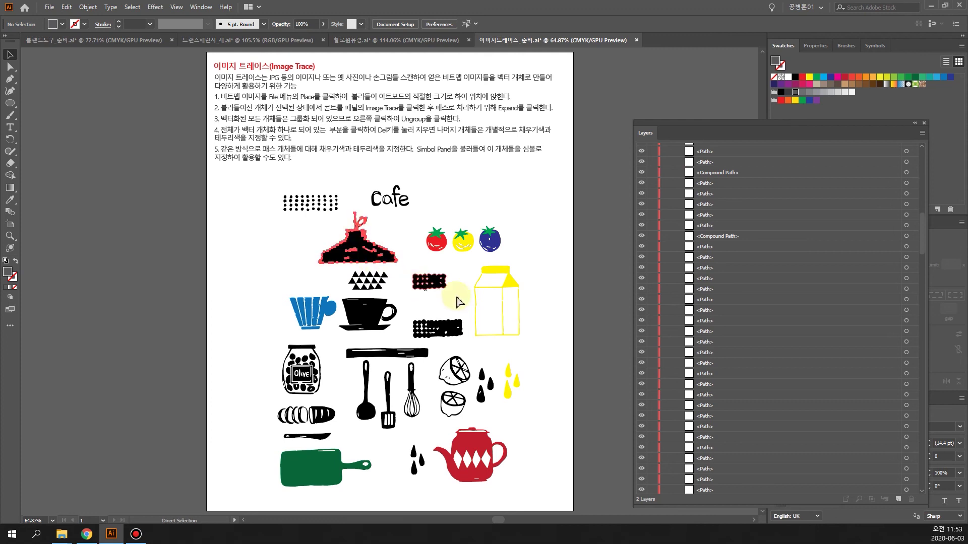
right_click(367, 252)
click(207, 264)
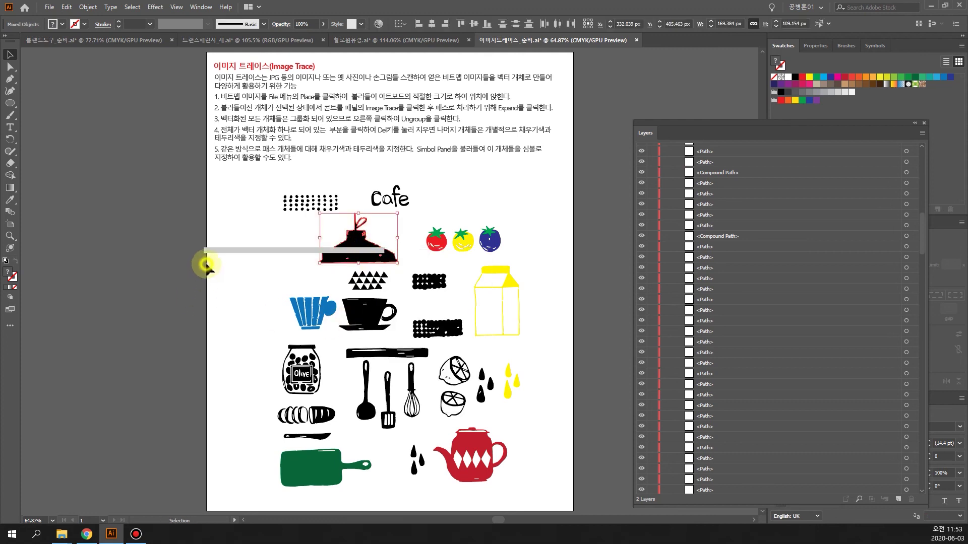
Release the pendant lamp's compound path and fill only its main shape with light orange
right_click(358, 242)
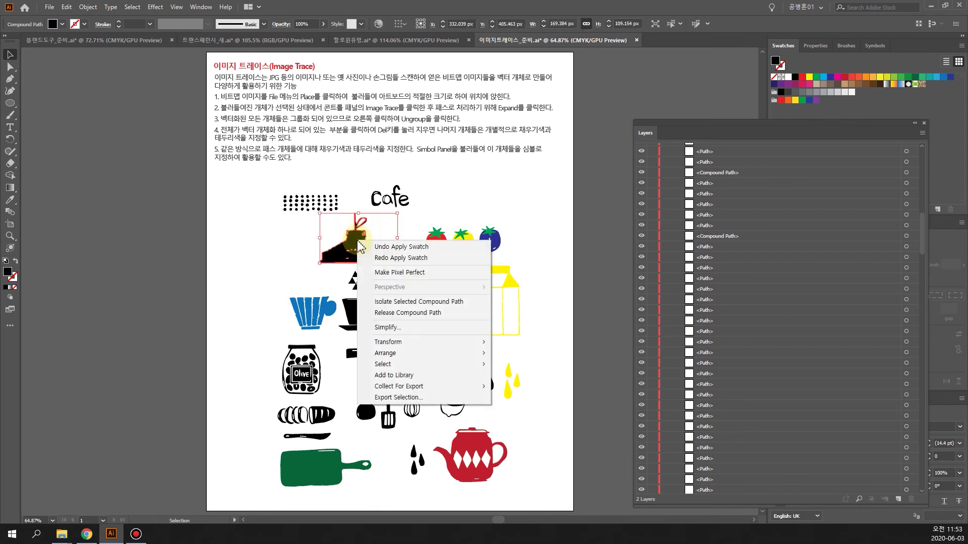
click(407, 312)
click(222, 270)
click(362, 245)
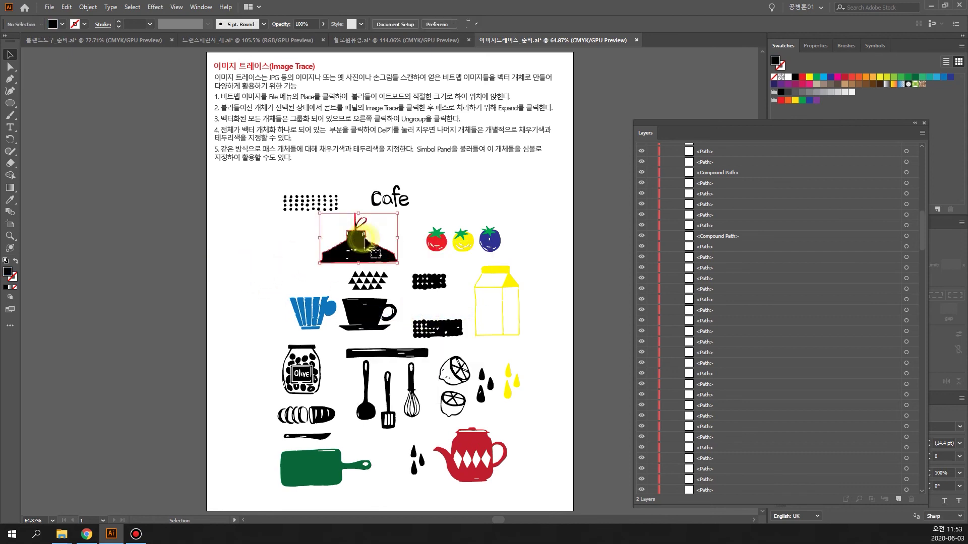
click(875, 82)
click(256, 238)
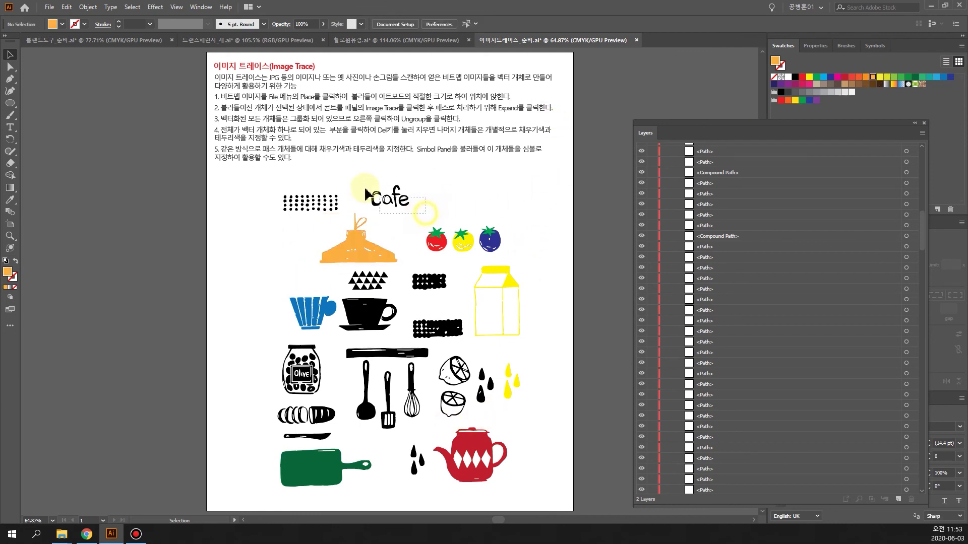
Try to fill the whole "cafe" lettering with dark blue
click(382, 194)
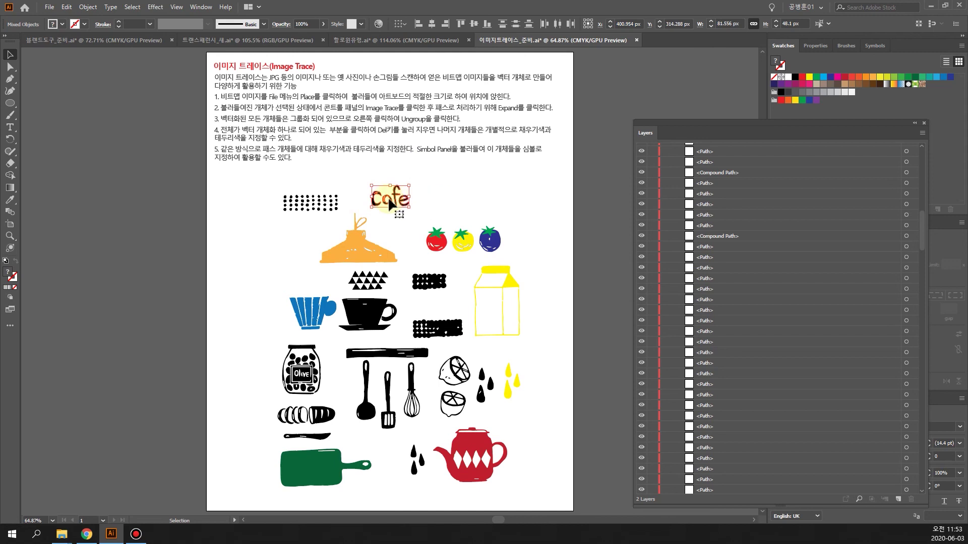
click(829, 78)
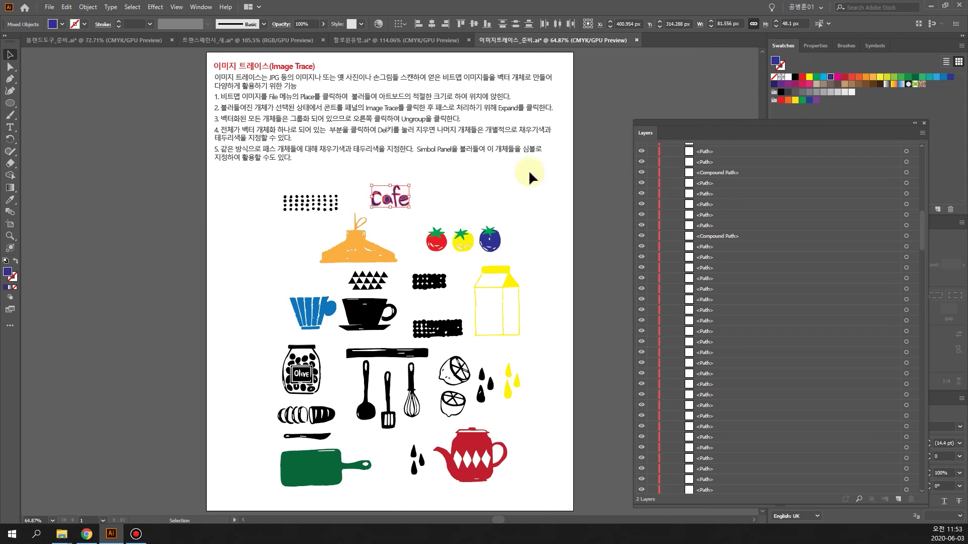
click(429, 230)
drag(420, 208, 351, 183)
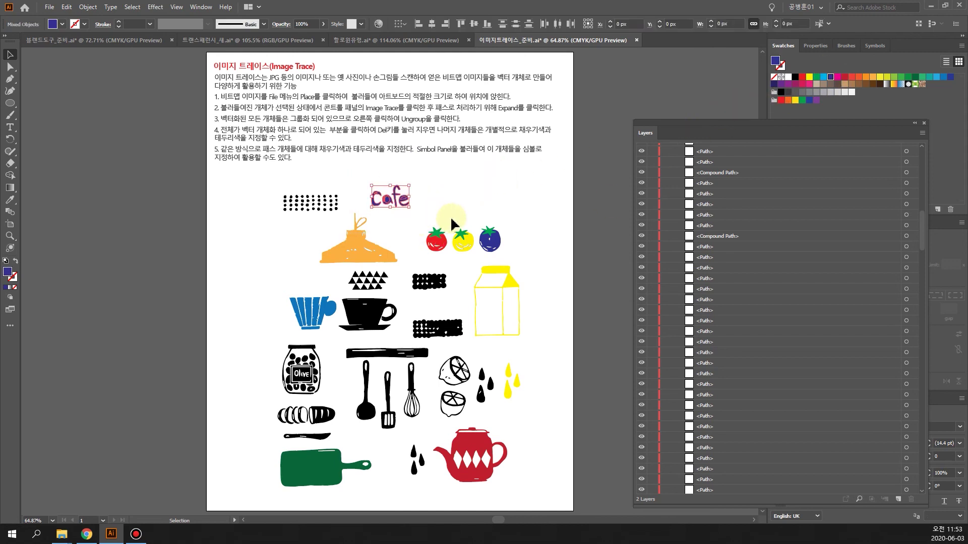
key(ctrl+z)
key(ctrl+z)
Apply a CMYK Red stroke to all parts of the "cafe" lettering
click(486, 209)
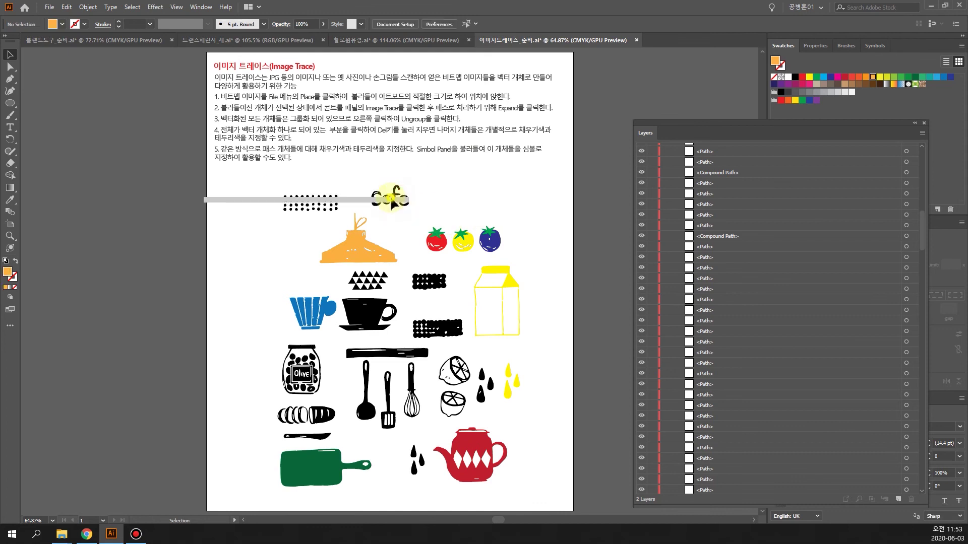
click(454, 210)
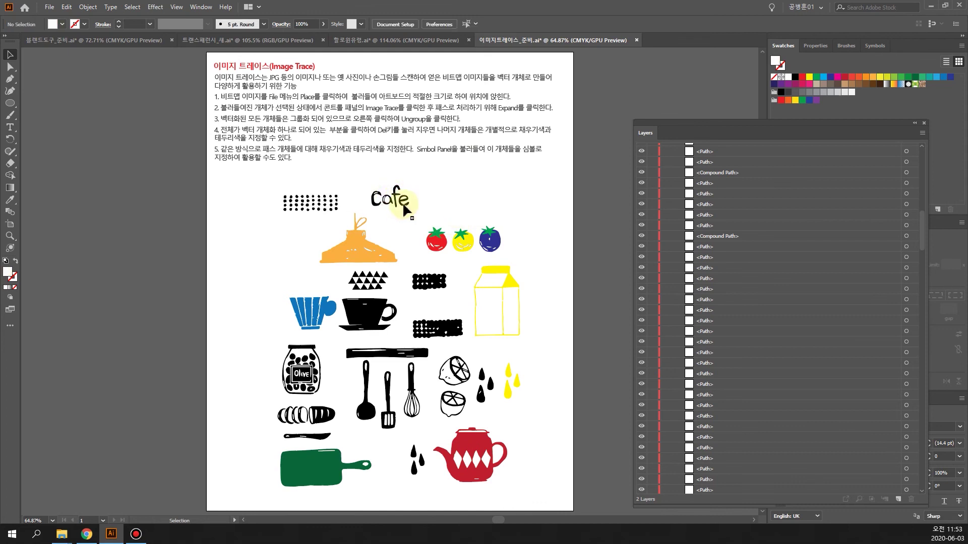
click(387, 202)
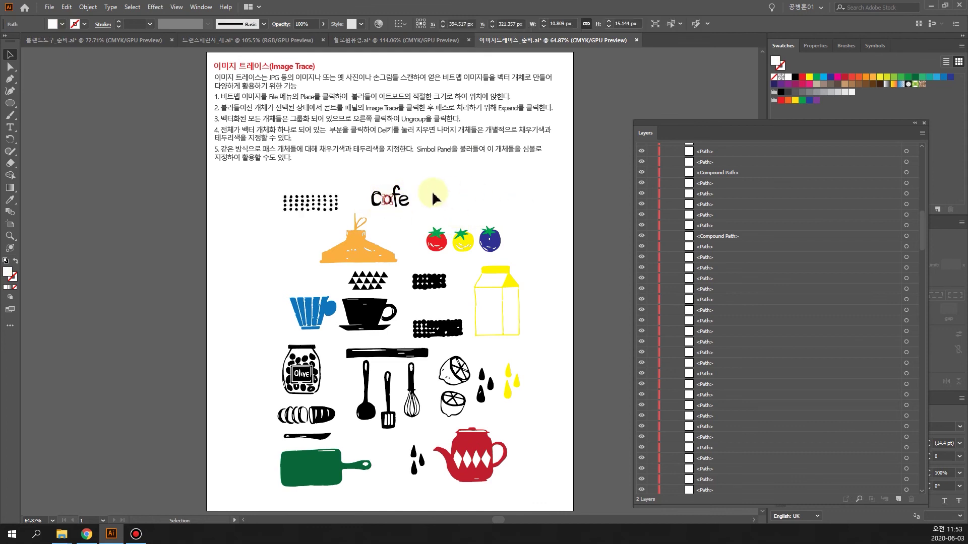
drag(359, 185, 353, 186)
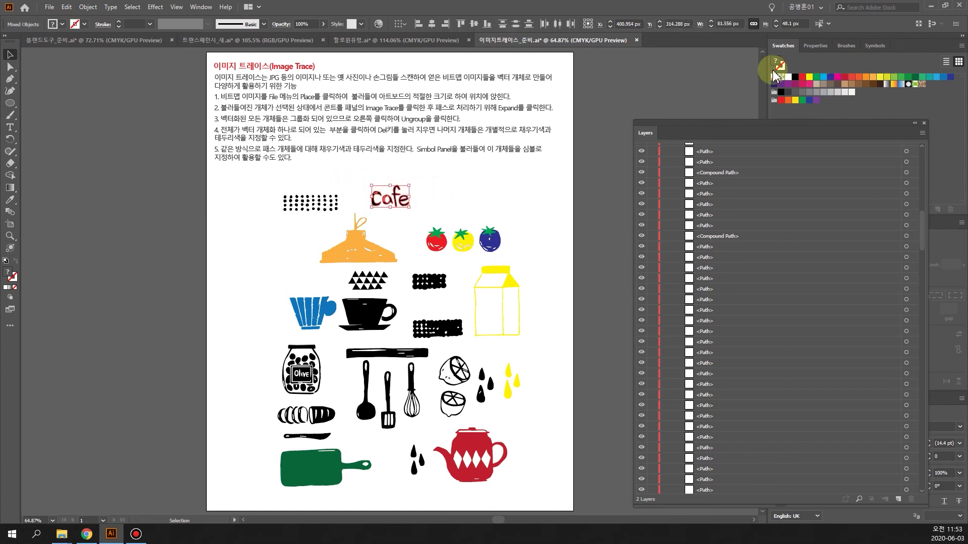
click(783, 67)
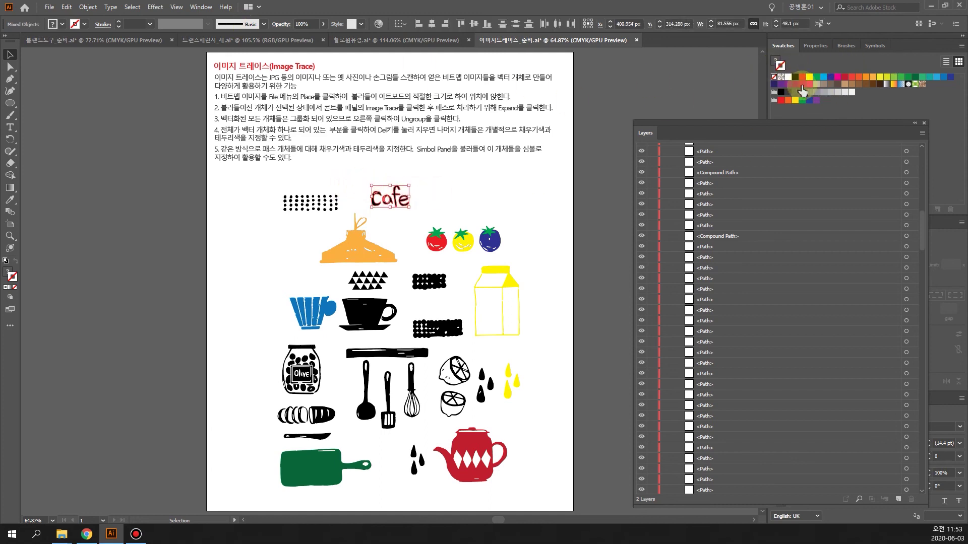
click(802, 78)
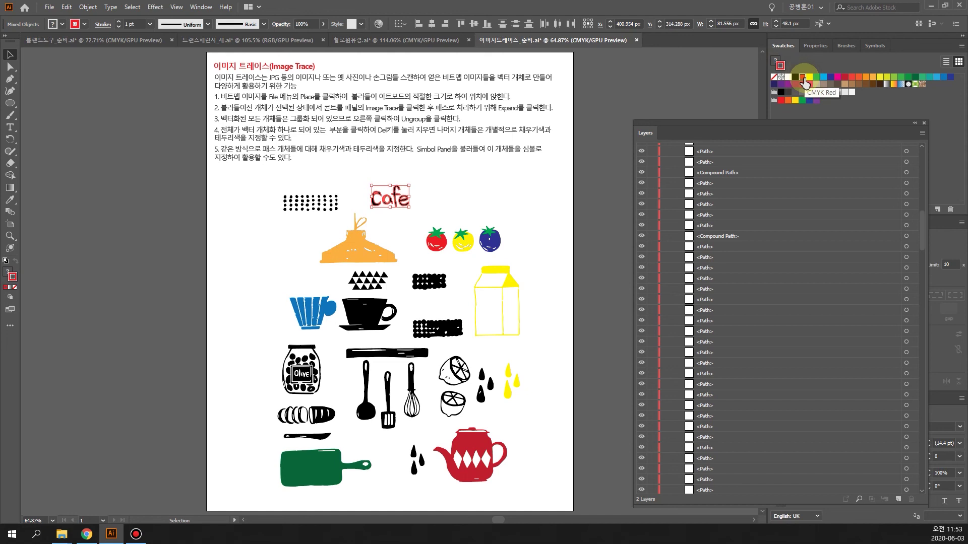
click(540, 222)
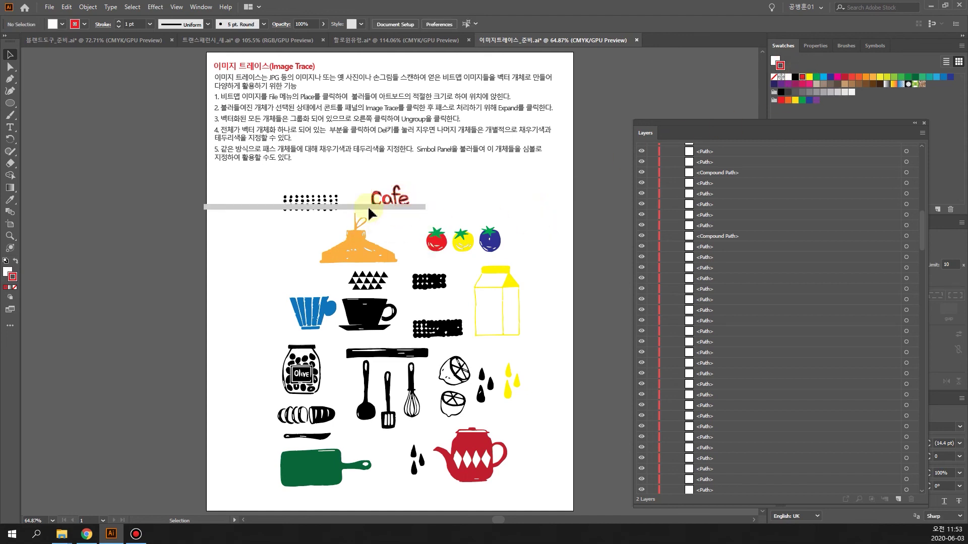
Apply a dark grey stroke to the black coffee cup and its saucer
drag(394, 337, 349, 302)
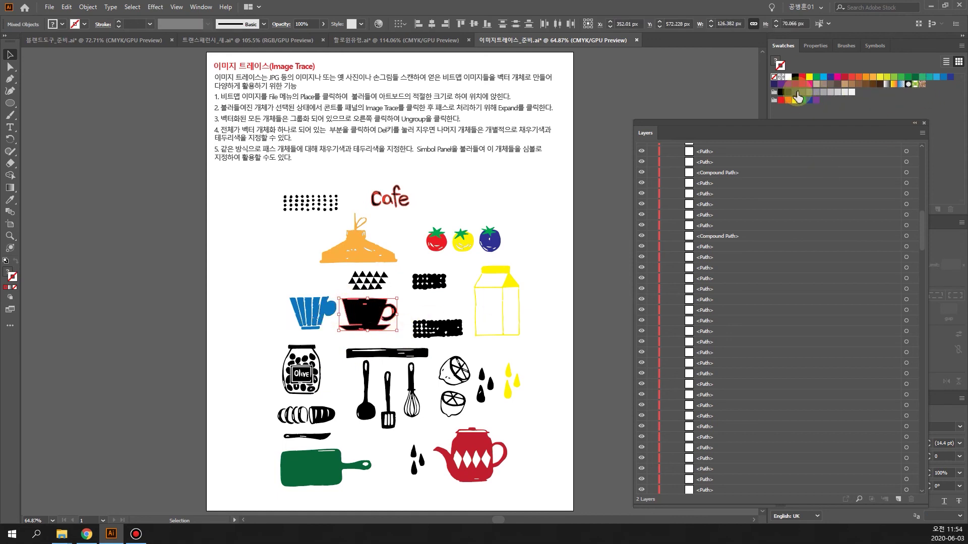
click(795, 92)
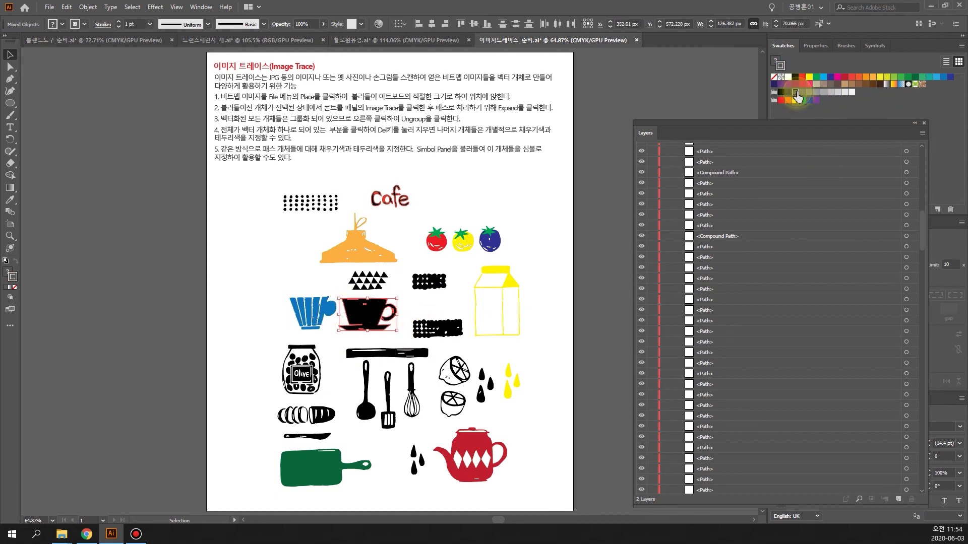
click(571, 273)
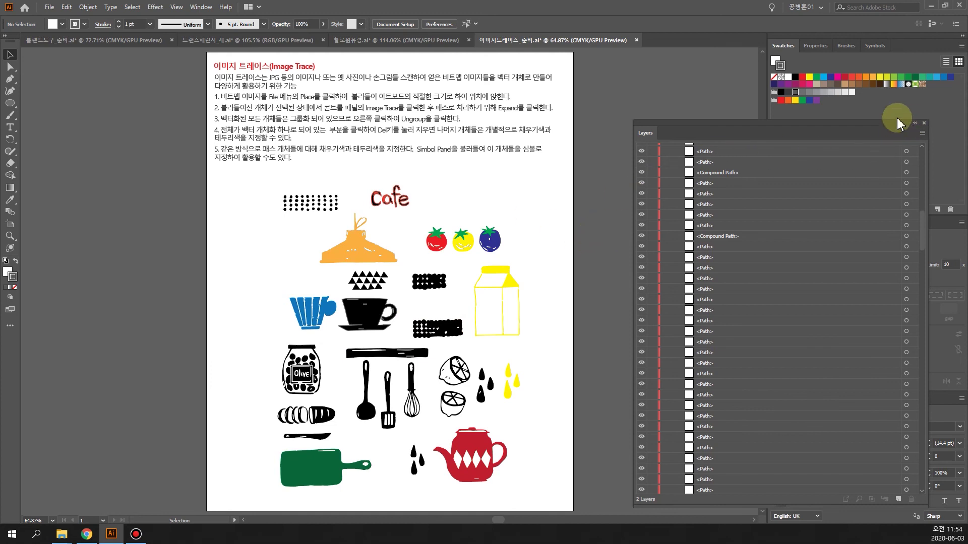
Reopen the floating Layers panel and dock it in the side column, grouped with the Stroke panel
click(923, 124)
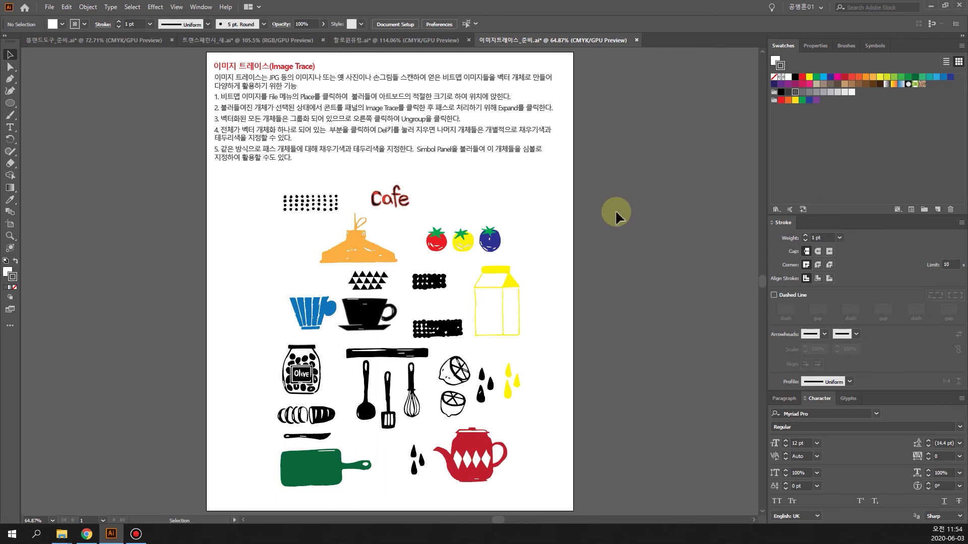
click(198, 6)
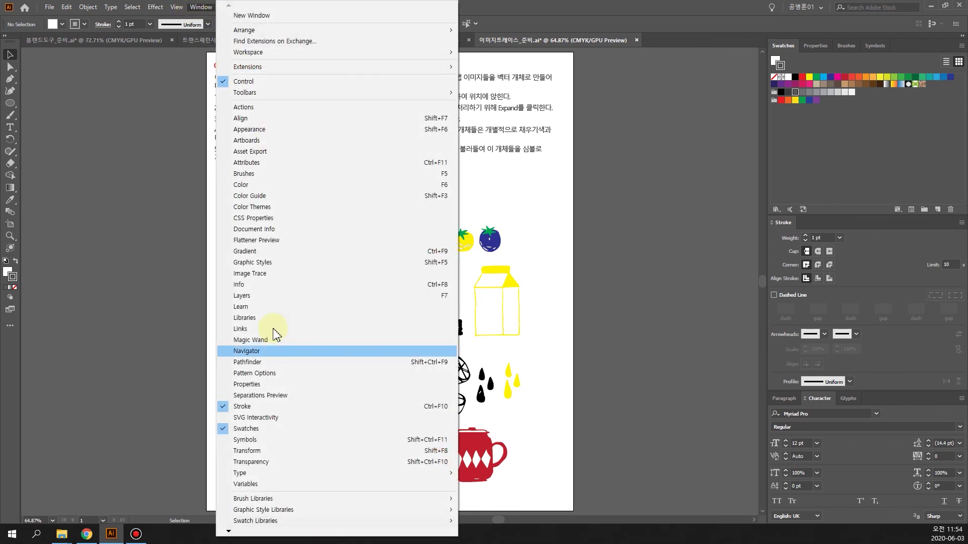
click(280, 296)
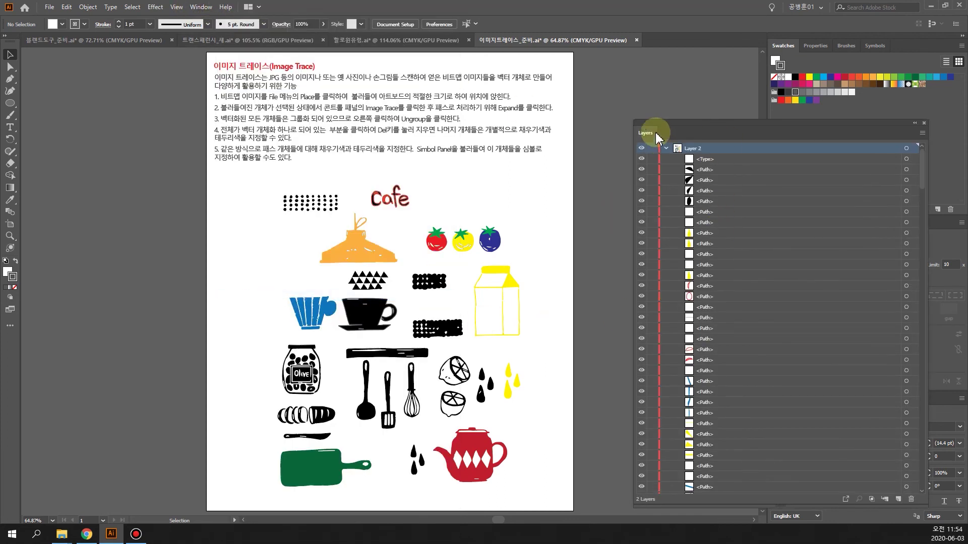
mouse_move(641, 129)
mouse_down()
mouse_move(849, 303)
mouse_move(824, 212)
mouse_move(785, 238)
mouse_move(793, 222)
mouse_move(721, 246)
mouse_move(583, 174)
mouse_up()
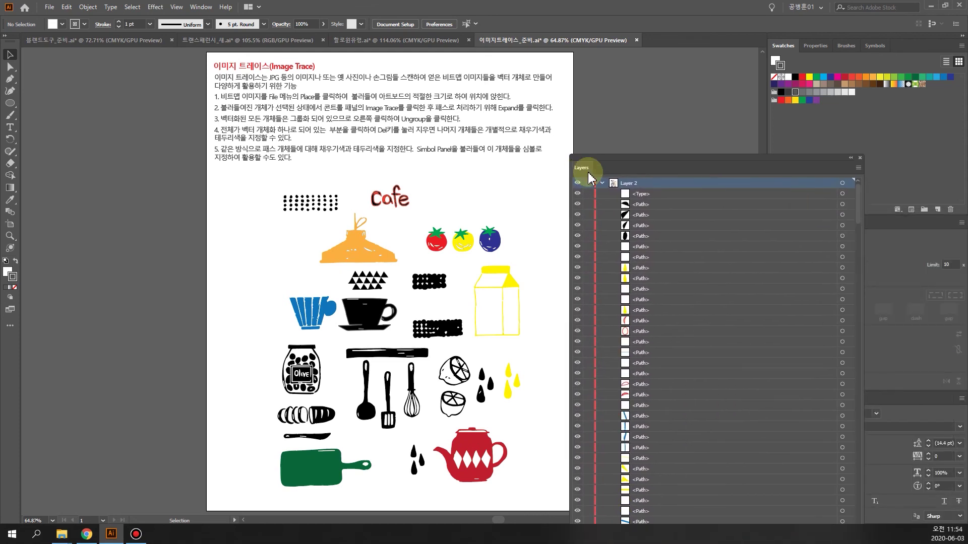
drag(697, 165, 635, 75)
drag(795, 446, 651, 165)
mouse_move(577, 77)
mouse_down()
mouse_move(944, 333)
mouse_move(866, 224)
mouse_up()
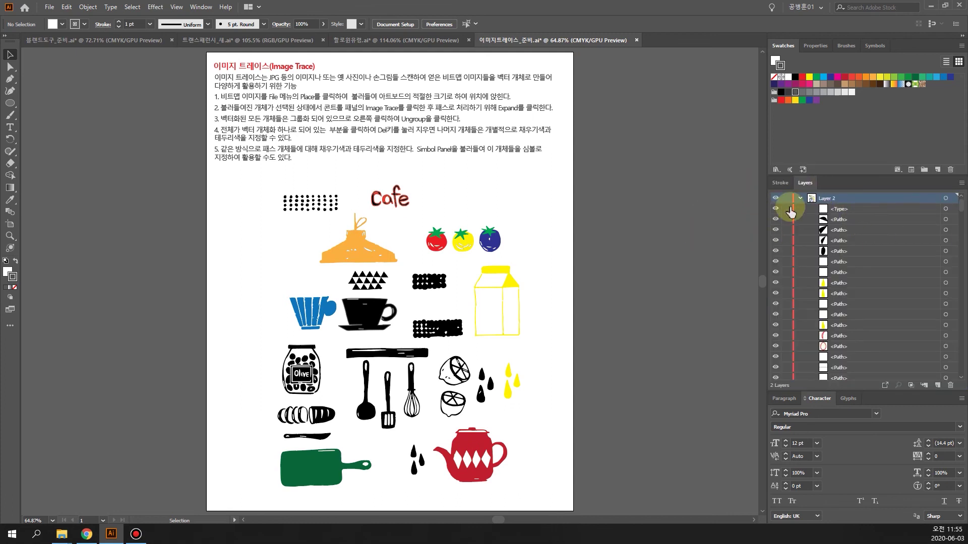
Bring up the symbols collection and save the dark blue tomato as a dynamic Movie Clip symbol named New Symbol
click(200, 8)
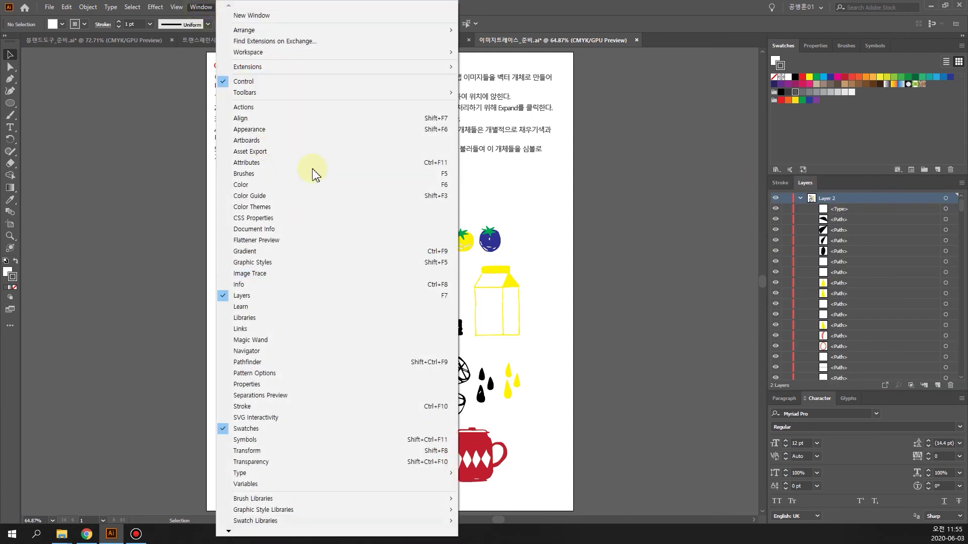
click(292, 441)
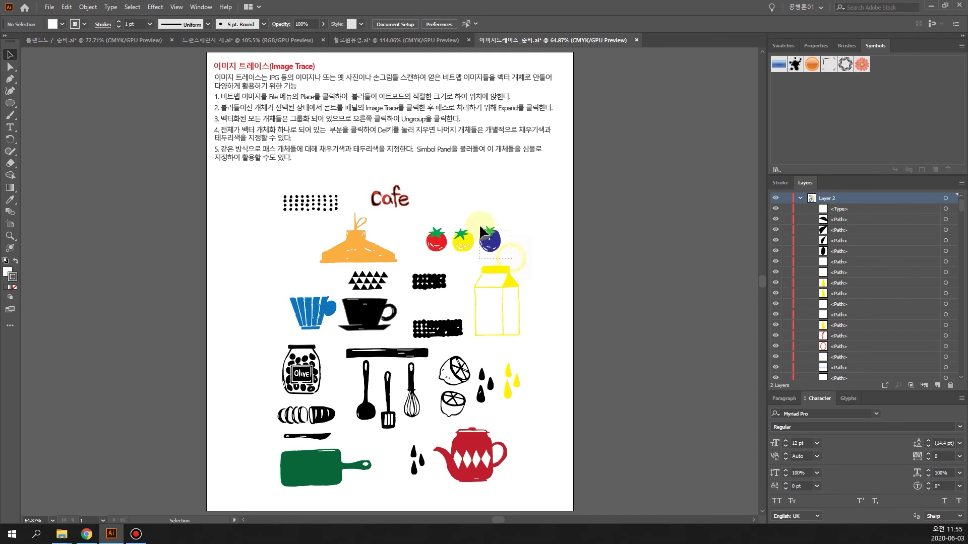
click(493, 241)
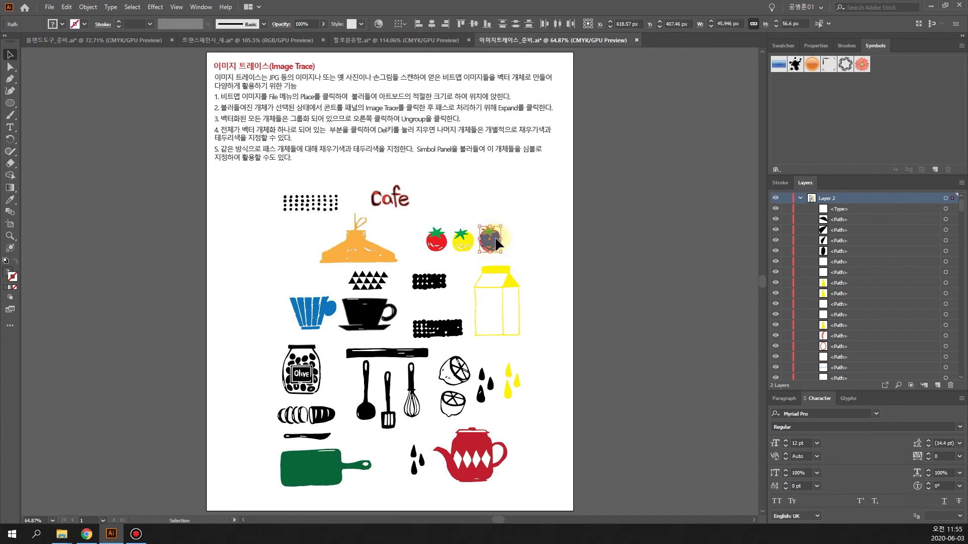
drag(496, 245, 866, 134)
drag(874, 70, 875, 70)
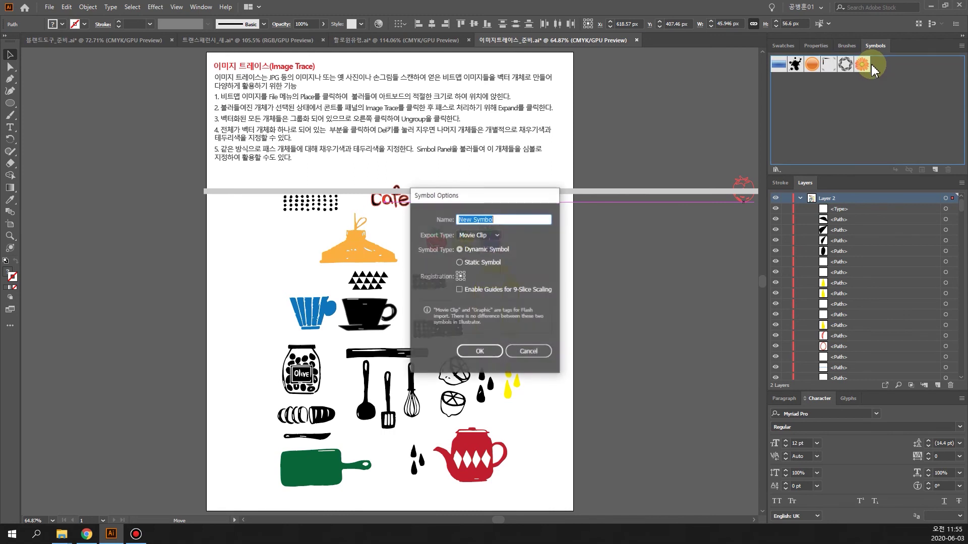
click(483, 353)
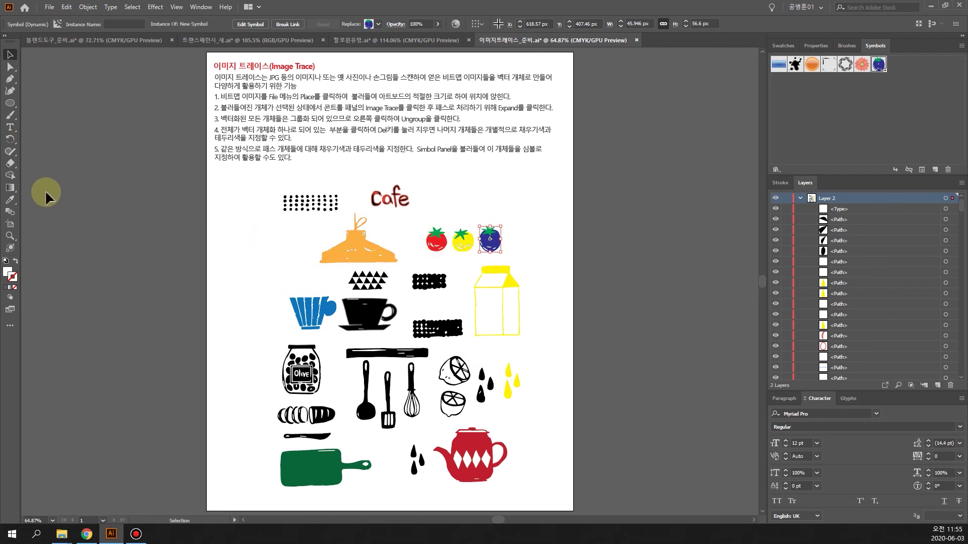
Choose the Symbol Sprayer tool and reduce its brush diameter to roughly half
click(11, 201)
click(13, 204)
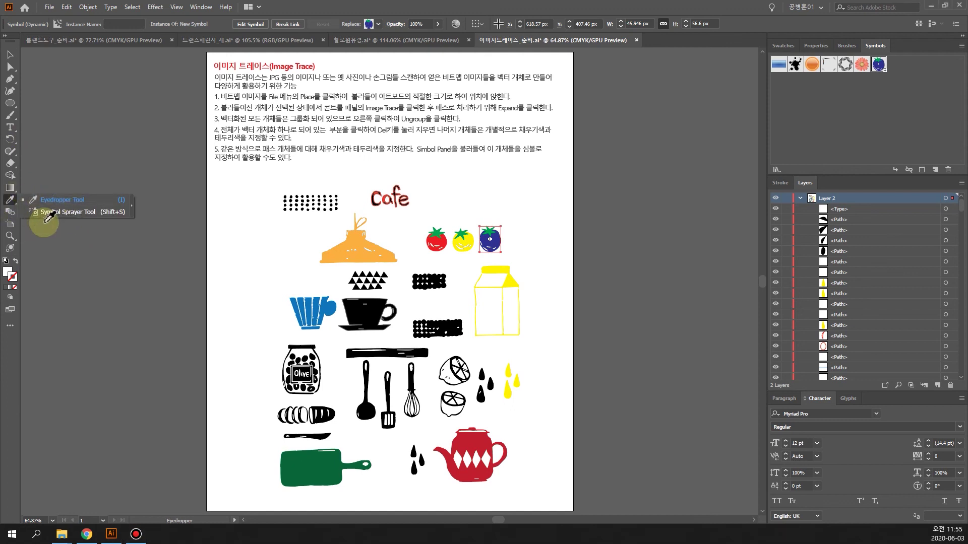
click(62, 216)
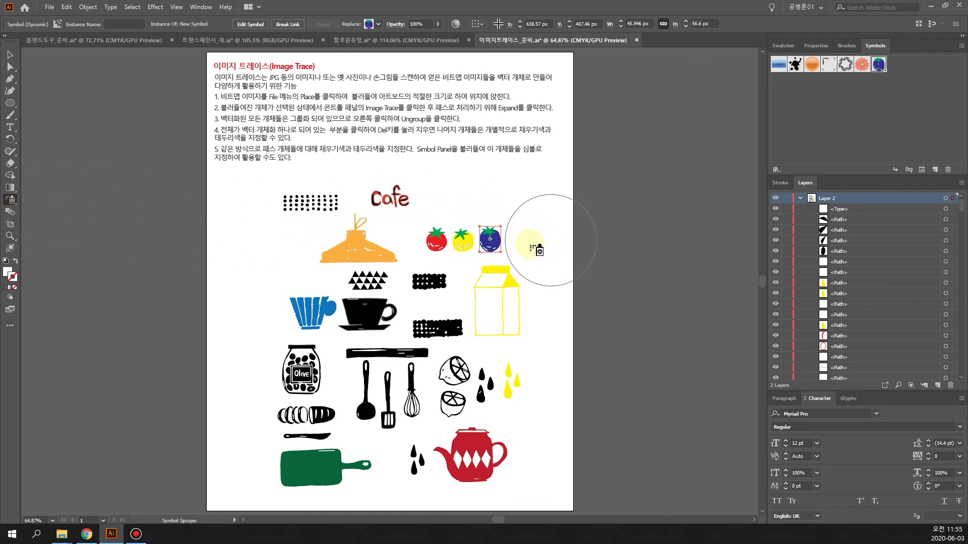
double_click(11, 199)
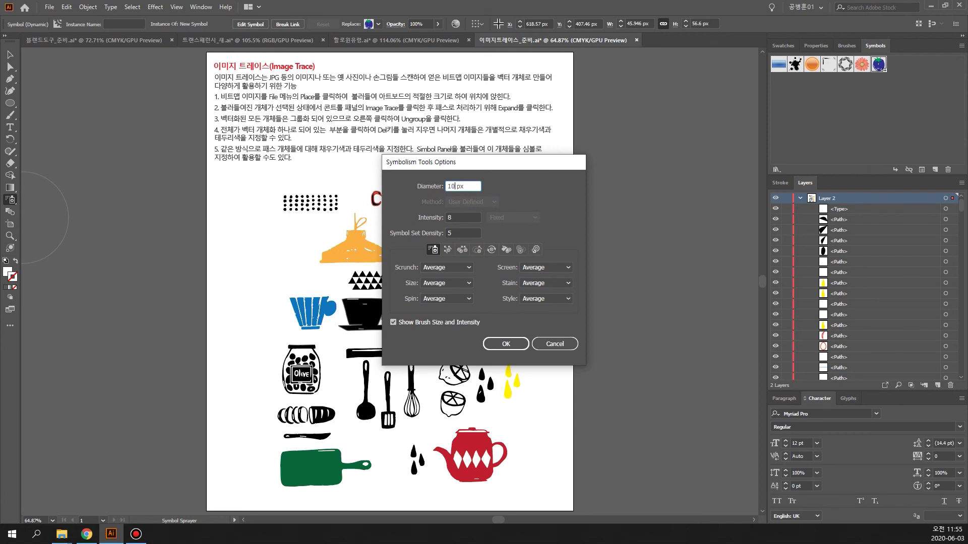
key(Return)
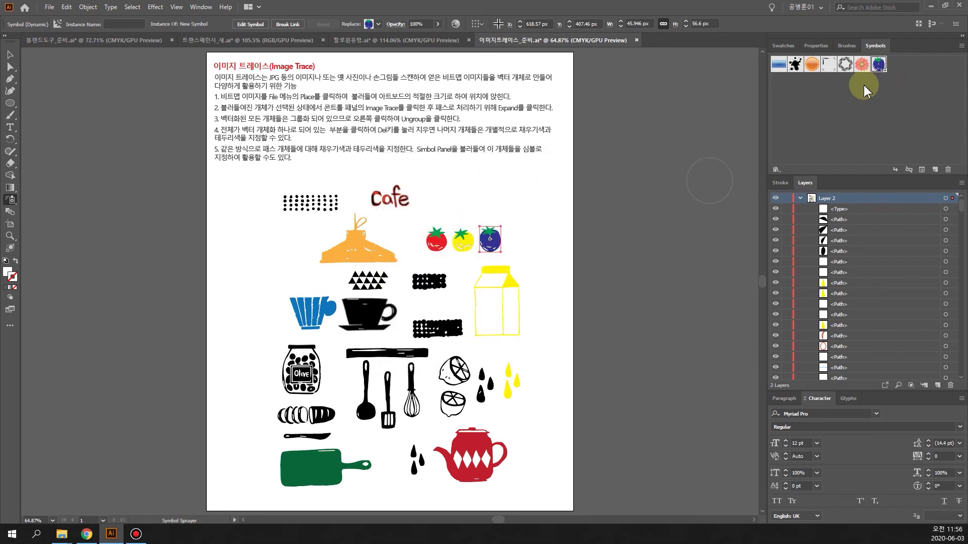
Spray copies of the blue tomato symbol down both sides of the artboard and loosely across the cafe drawings
click(514, 186)
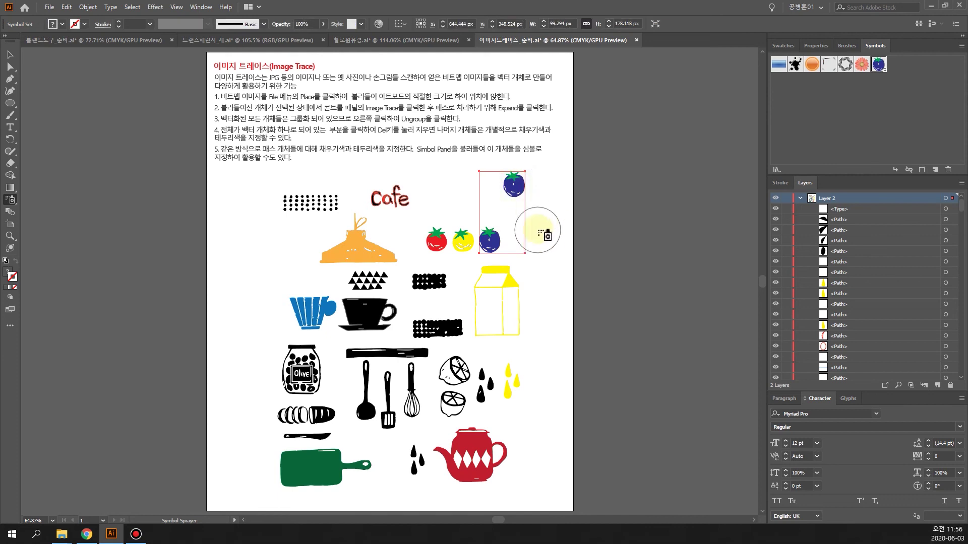
drag(548, 228, 545, 398)
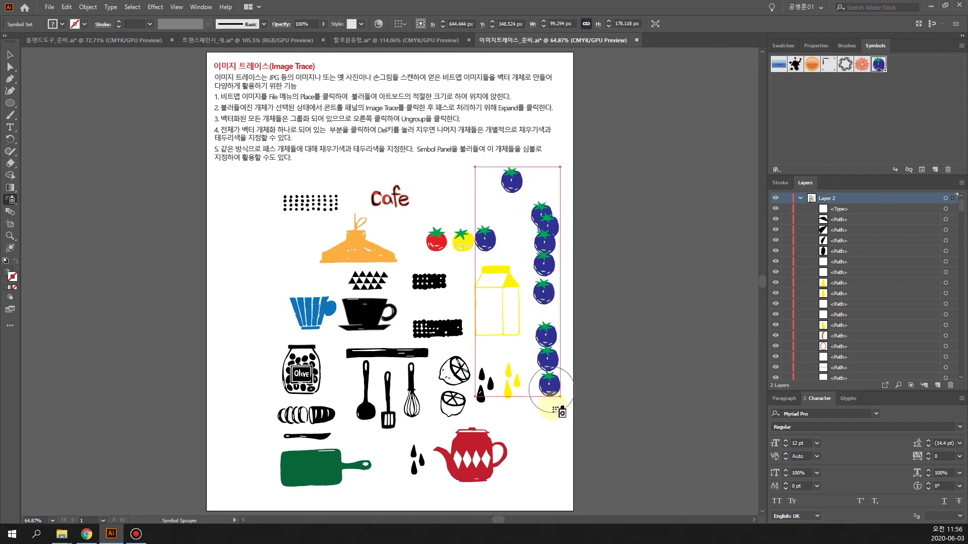
mouse_move(246, 207)
mouse_down()
mouse_move(236, 267)
mouse_move(266, 344)
mouse_move(242, 397)
mouse_up()
mouse_move(291, 257)
mouse_down()
mouse_move(294, 300)
mouse_move(436, 471)
mouse_up()
mouse_move(454, 189)
mouse_down()
mouse_move(331, 308)
mouse_move(302, 438)
mouse_move(234, 454)
mouse_move(282, 383)
mouse_move(269, 292)
mouse_up()
click(243, 255)
click(538, 462)
click(521, 426)
mouse_move(522, 426)
mouse_down()
mouse_move(479, 461)
mouse_move(511, 472)
mouse_up()
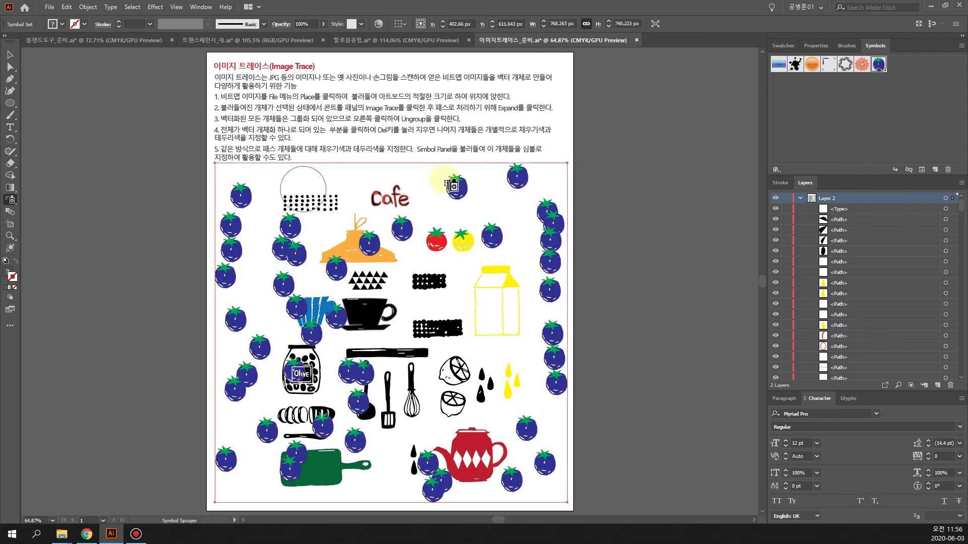